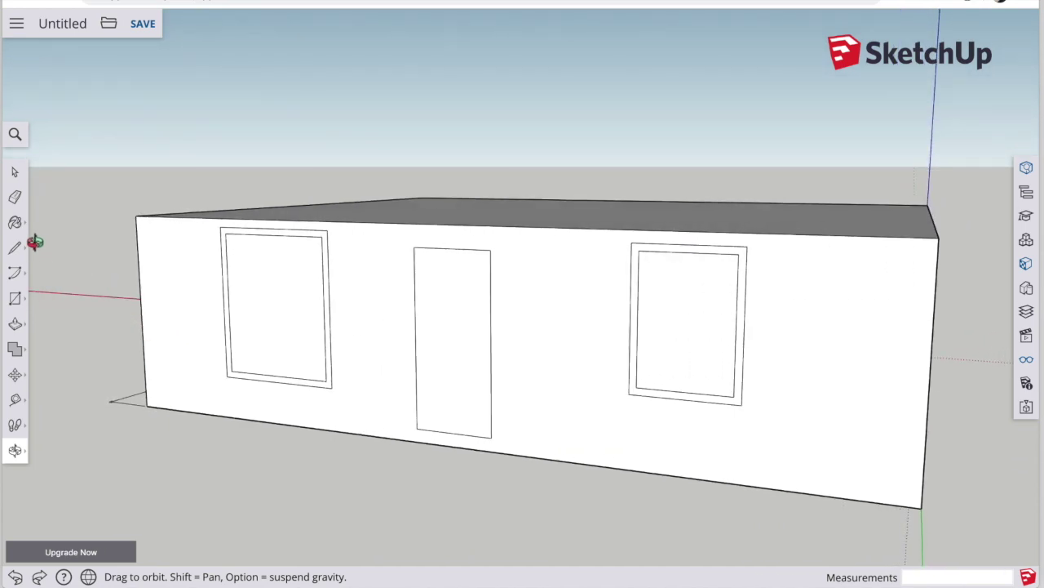
Pick the Paint Bucket tool to start painting the white house.
click(15, 222)
Choose Cladding Siding White from Brick, Cladding and Siding and paint the front wall.
click(51, 210)
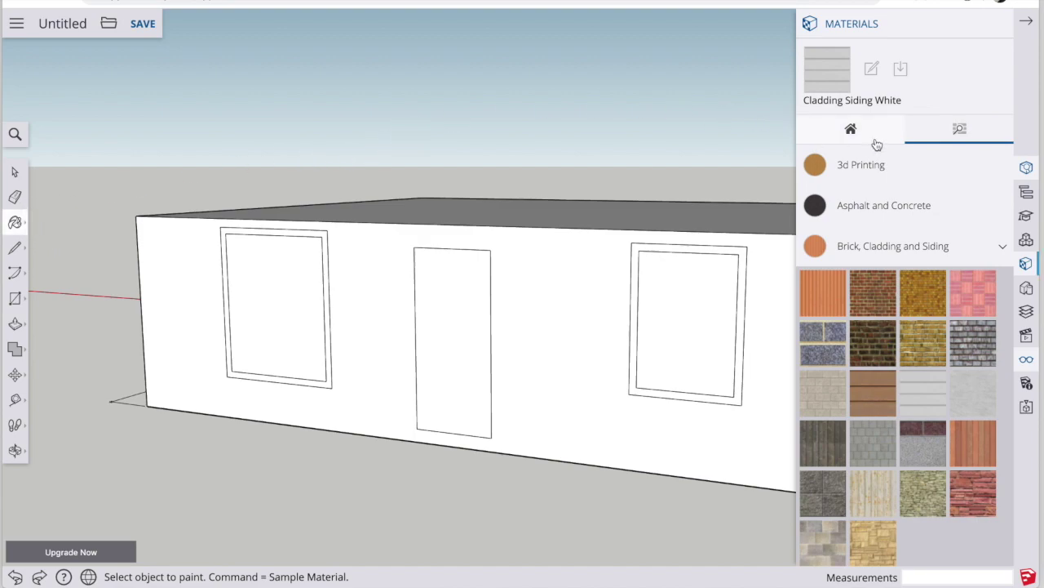
click(877, 137)
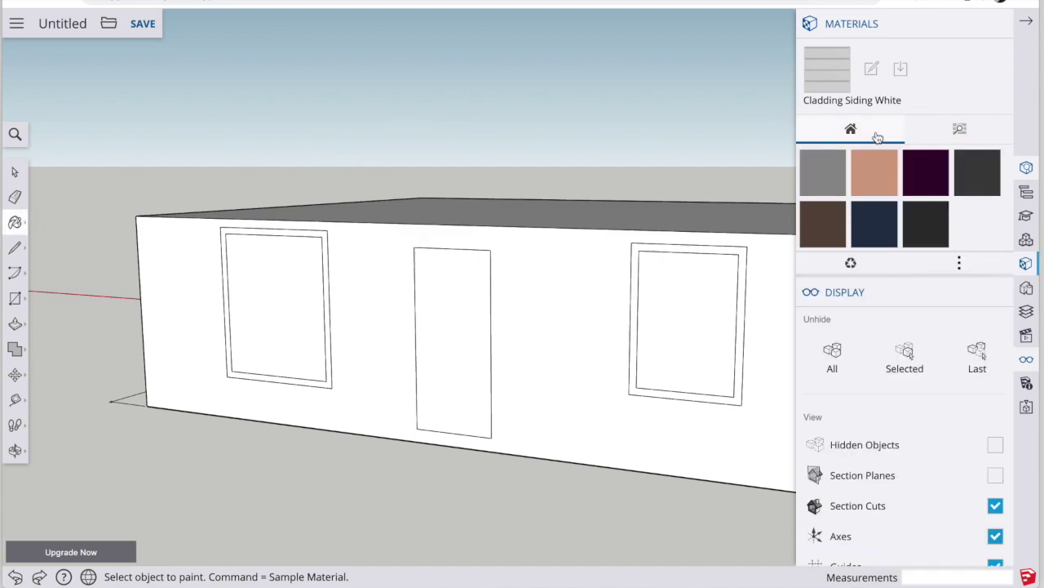
click(966, 133)
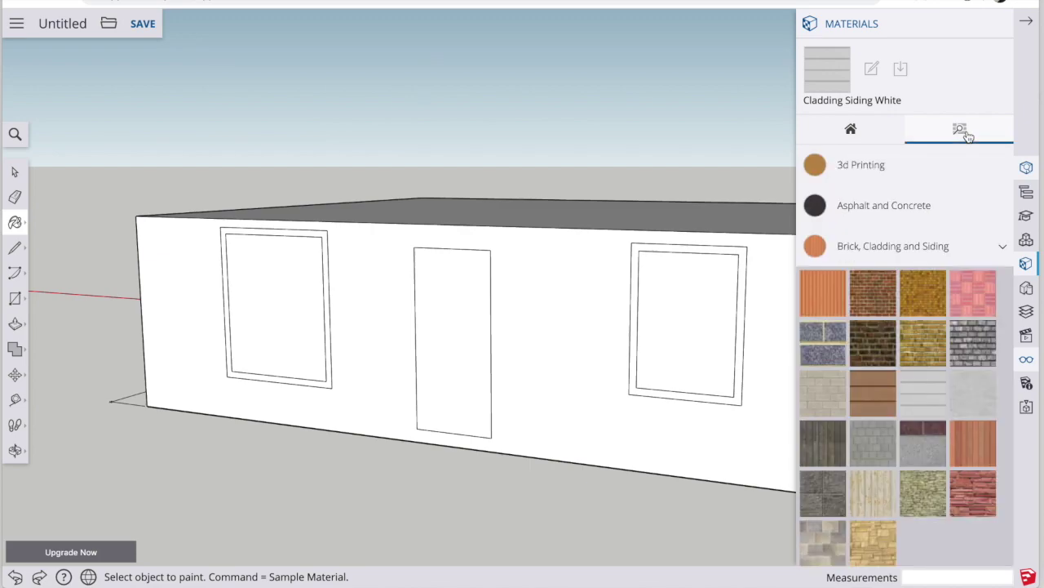
click(921, 247)
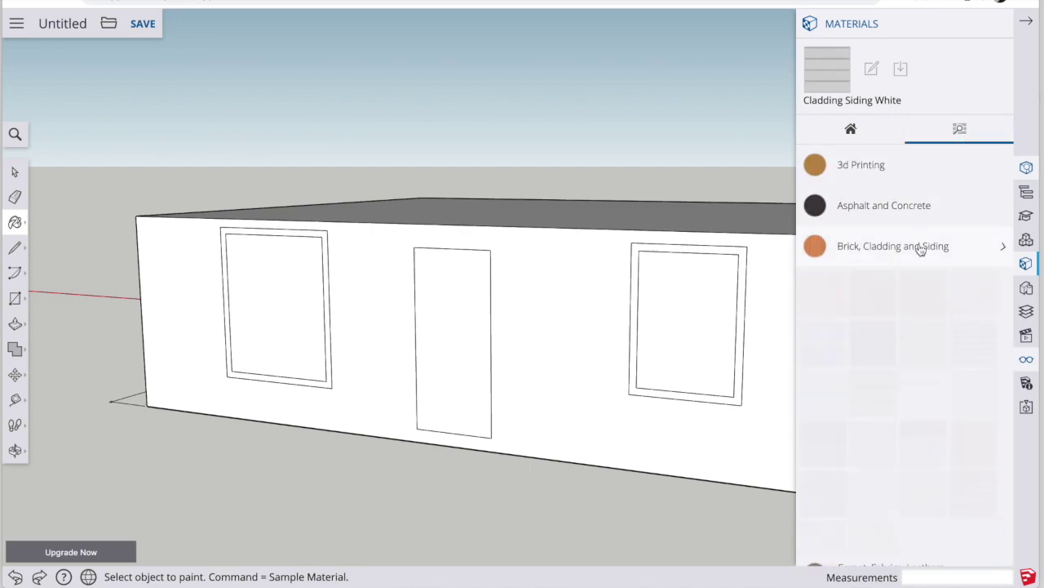
scroll(896, 333, down, 5)
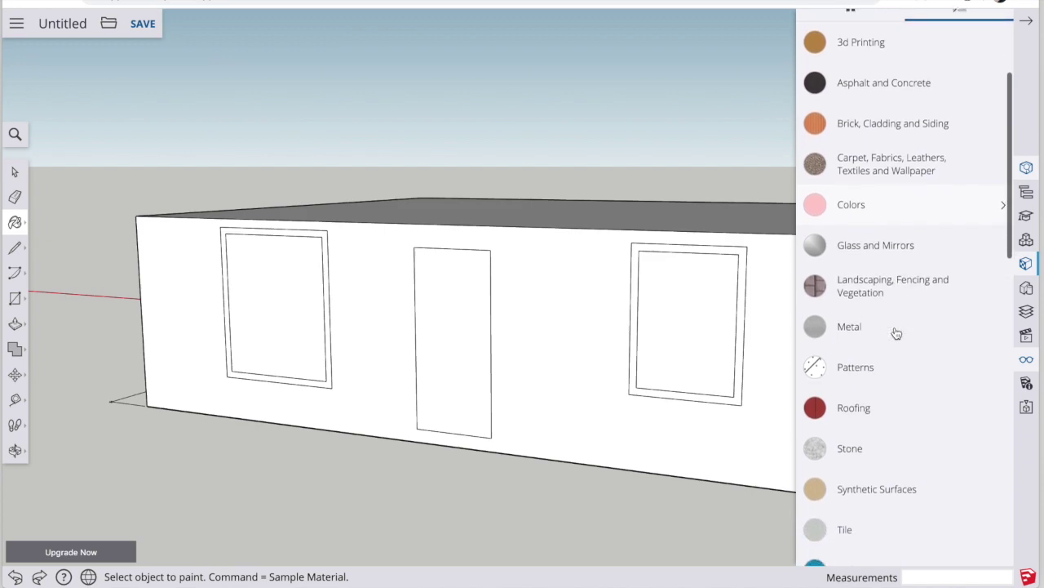
scroll(896, 333, up, 5)
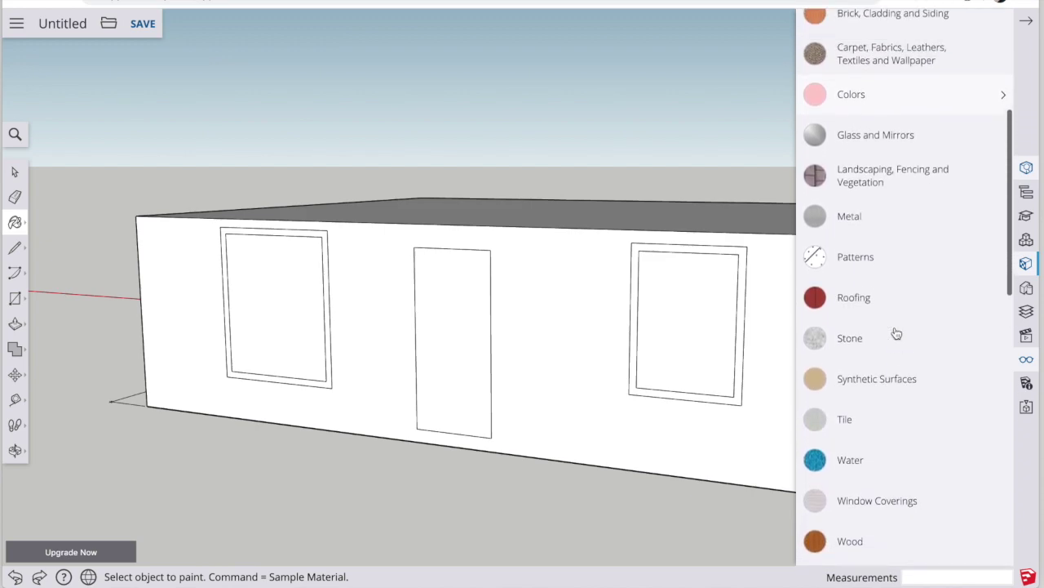
scroll(896, 332, up, 1)
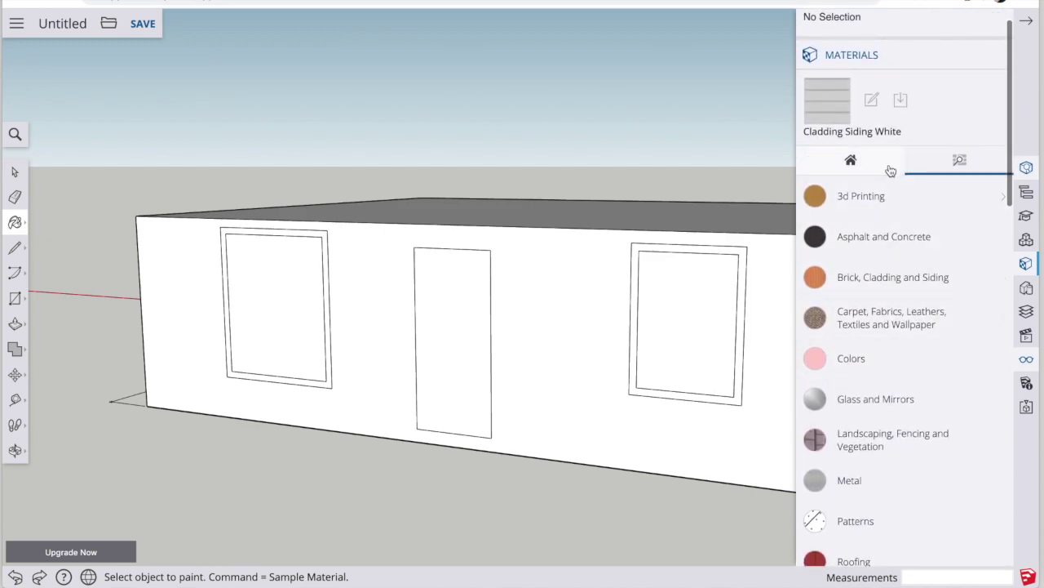
click(886, 281)
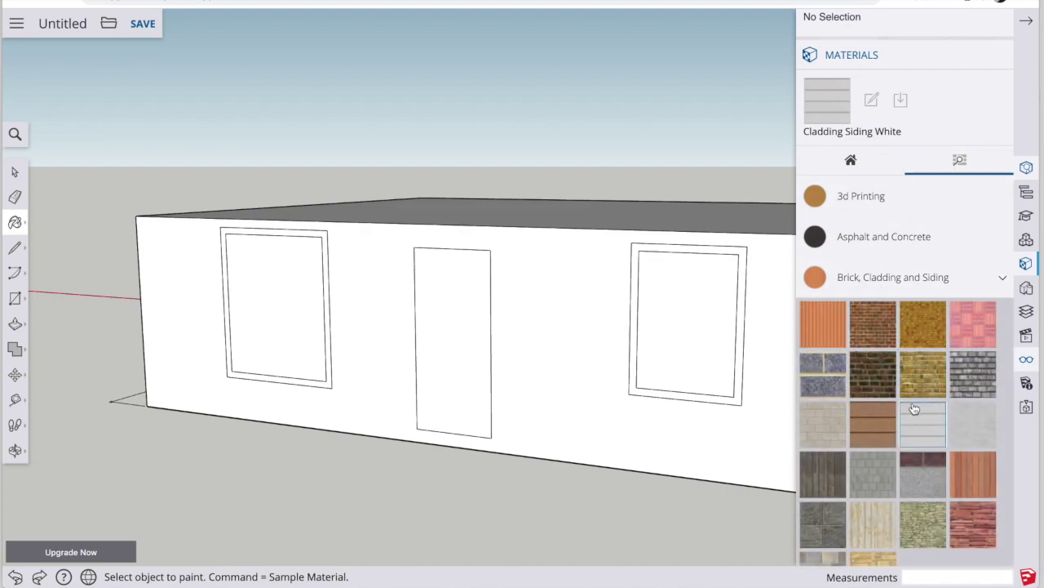
click(669, 425)
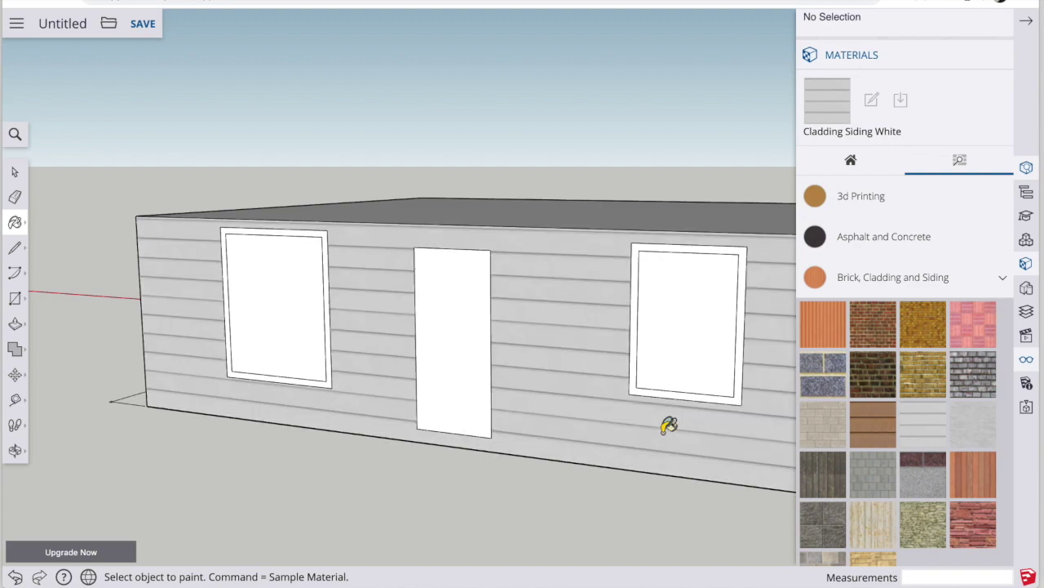
Paint the end wall with the white siding, then turn toward the back wall.
click(15, 449)
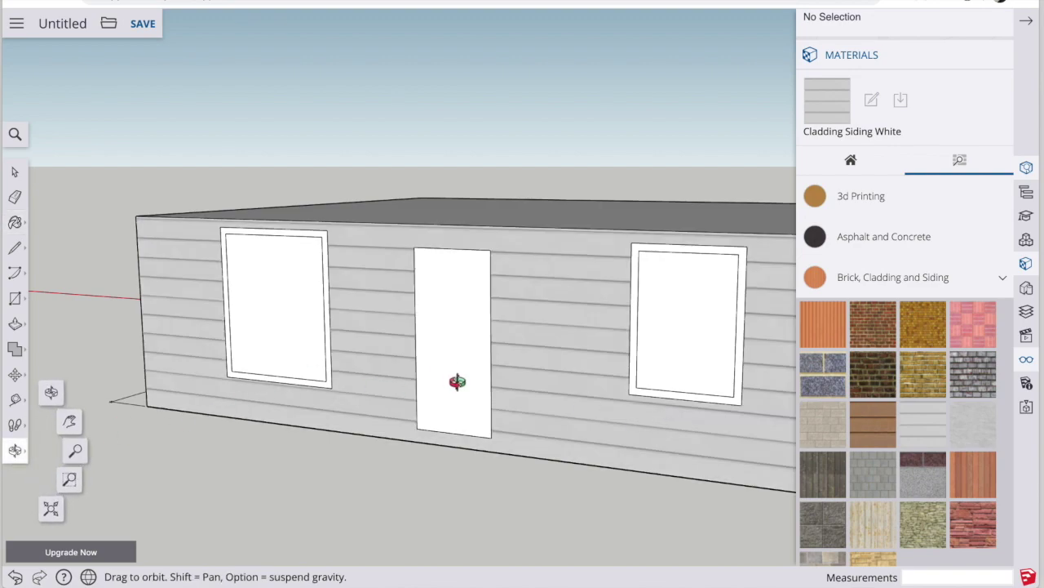
drag(450, 380, 128, 365)
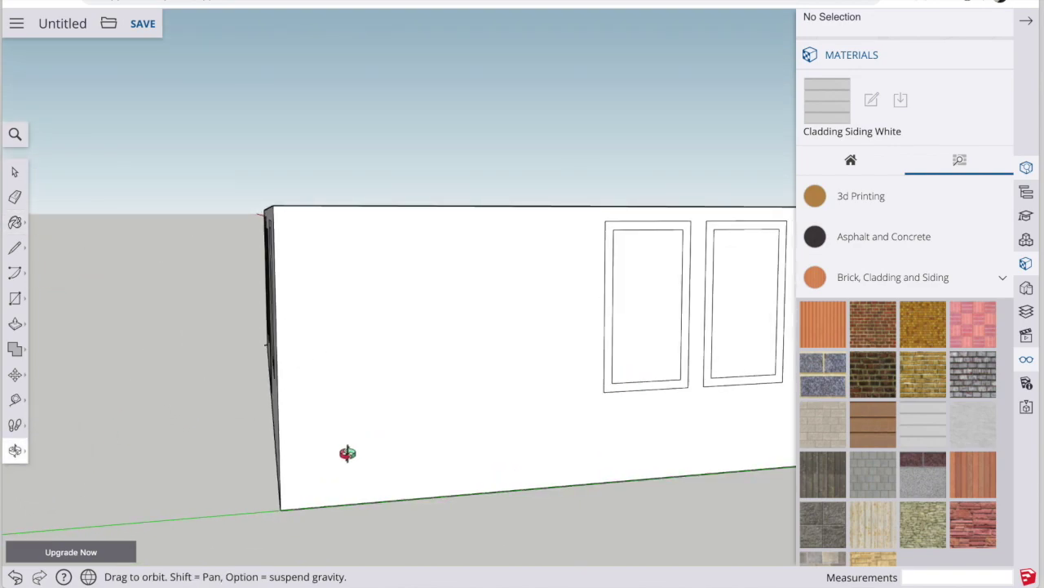
click(15, 222)
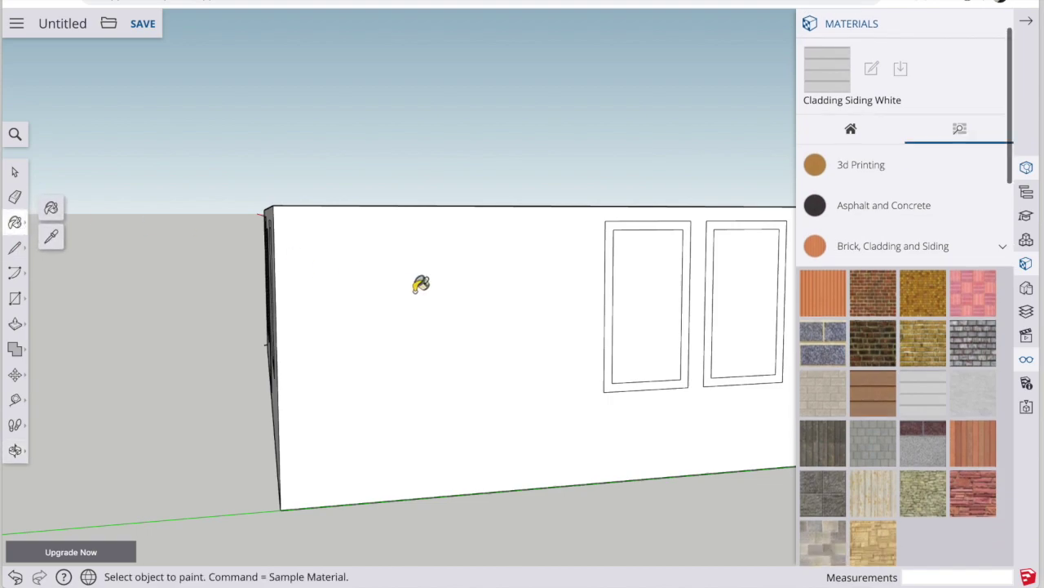
click(499, 314)
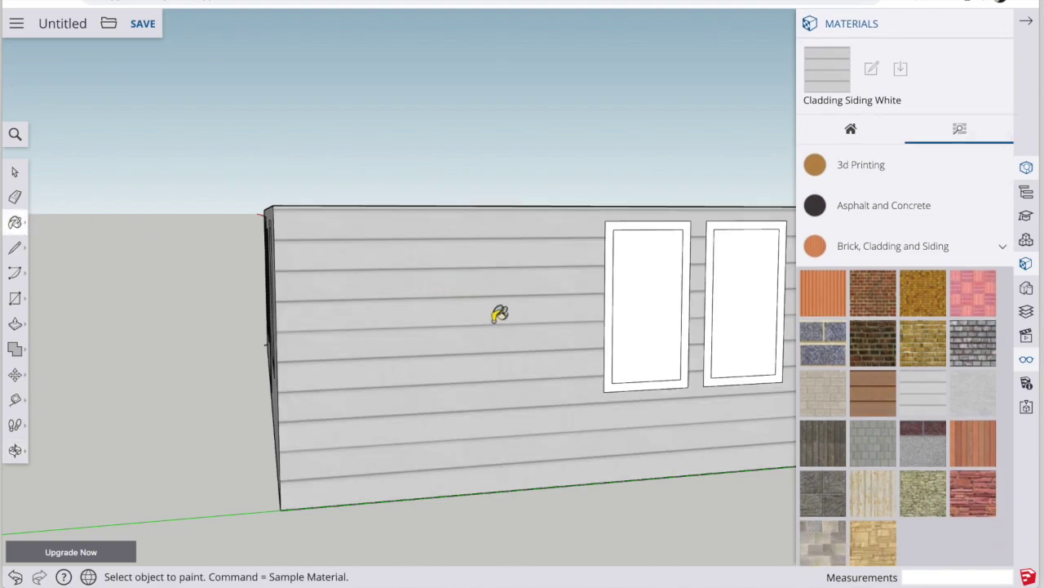
click(15, 450)
drag(389, 313, 274, 319)
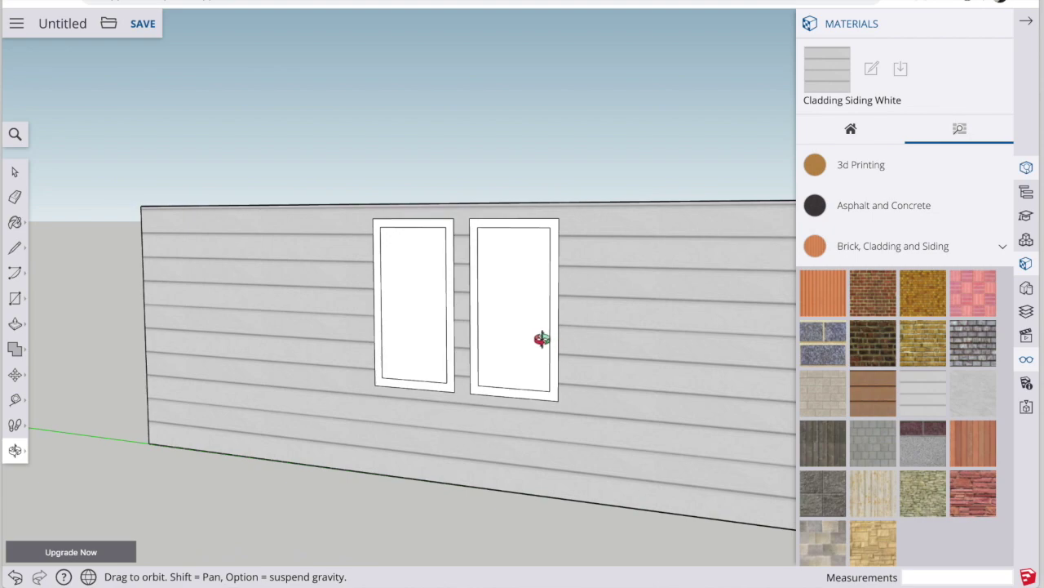
drag(541, 340, 229, 343)
drag(490, 356, 345, 345)
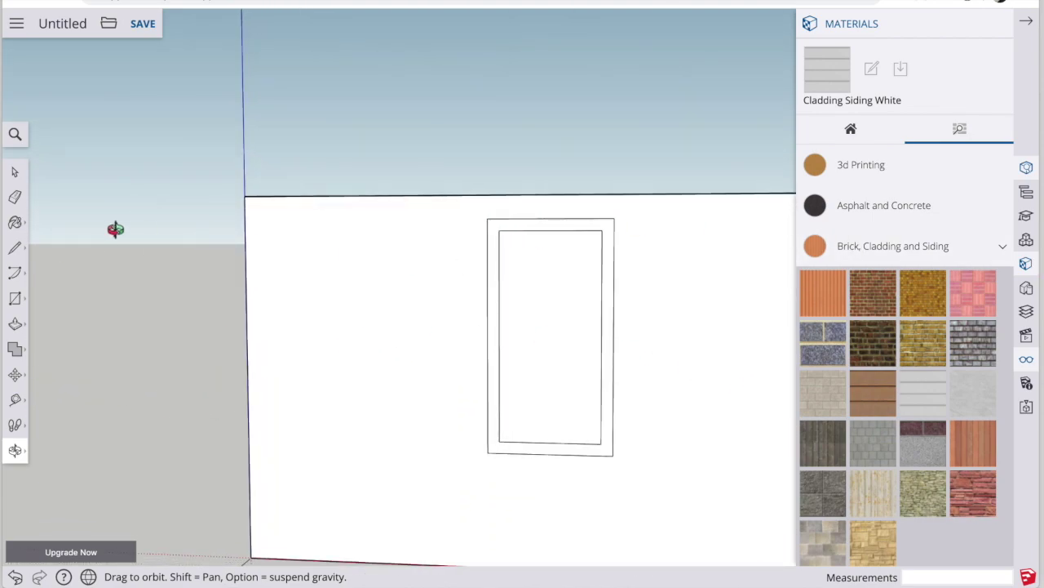
Paint the back and remaining wall with the siding, returning to the front view.
click(15, 222)
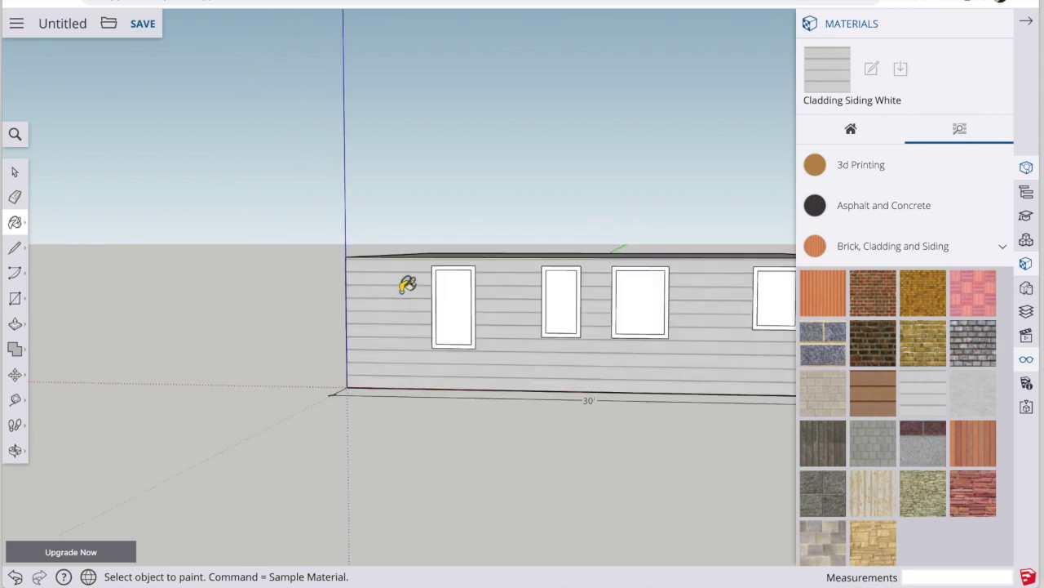
key(o)
drag(653, 303, 149, 310)
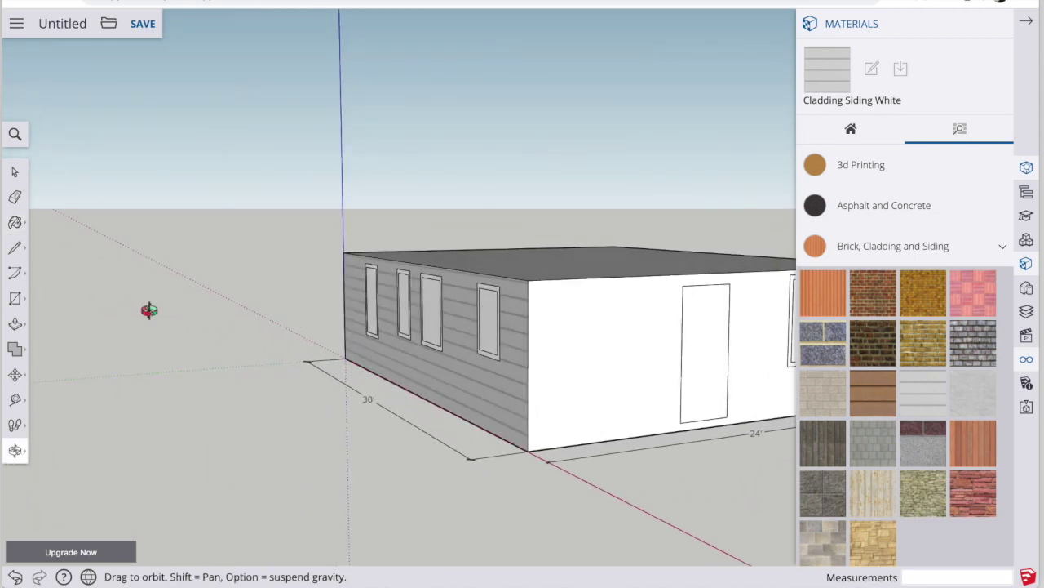
key(b)
click(623, 343)
key(o)
mouse_move(350, 375)
mouse_down()
mouse_move(375, 385)
mouse_move(69, 392)
mouse_up()
key(b)
click(876, 247)
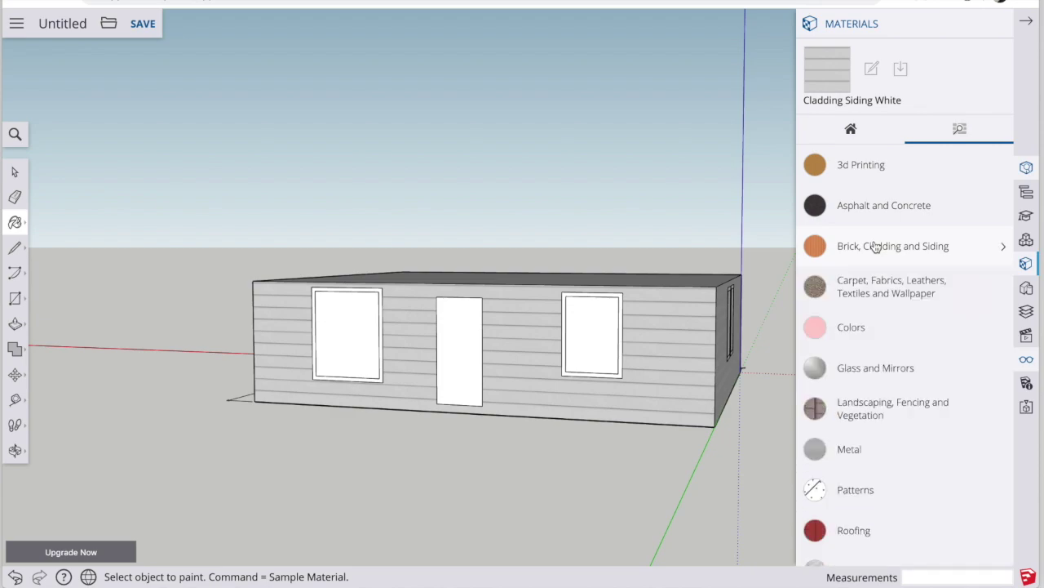
Pick Mirror 02 and paint both front window panes, undoing the mistaken door.
click(860, 372)
scroll(869, 392, down, 1)
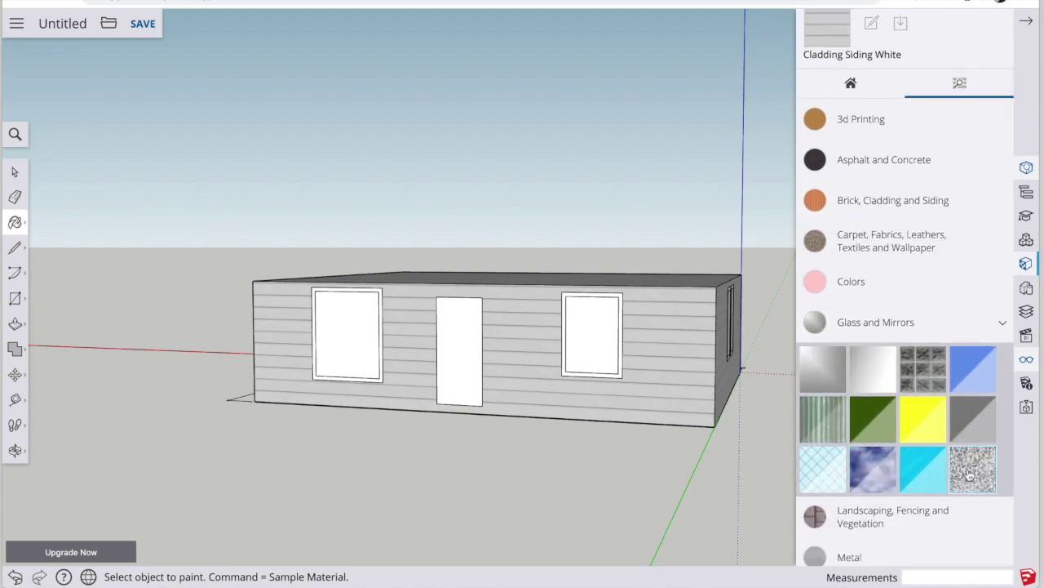
click(874, 383)
click(591, 345)
click(473, 361)
key(ctrl+z)
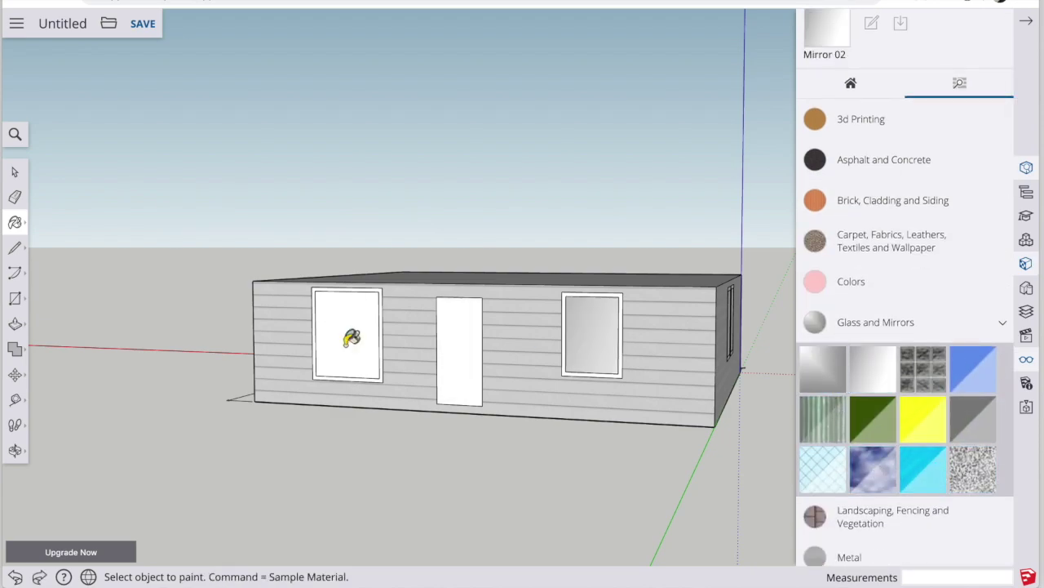
click(350, 335)
Paint the right pane of the end-wall double doors with Mirror 02.
click(14, 450)
mouse_move(245, 429)
mouse_down()
mouse_move(356, 429)
mouse_move(216, 431)
mouse_up()
key(b)
click(586, 351)
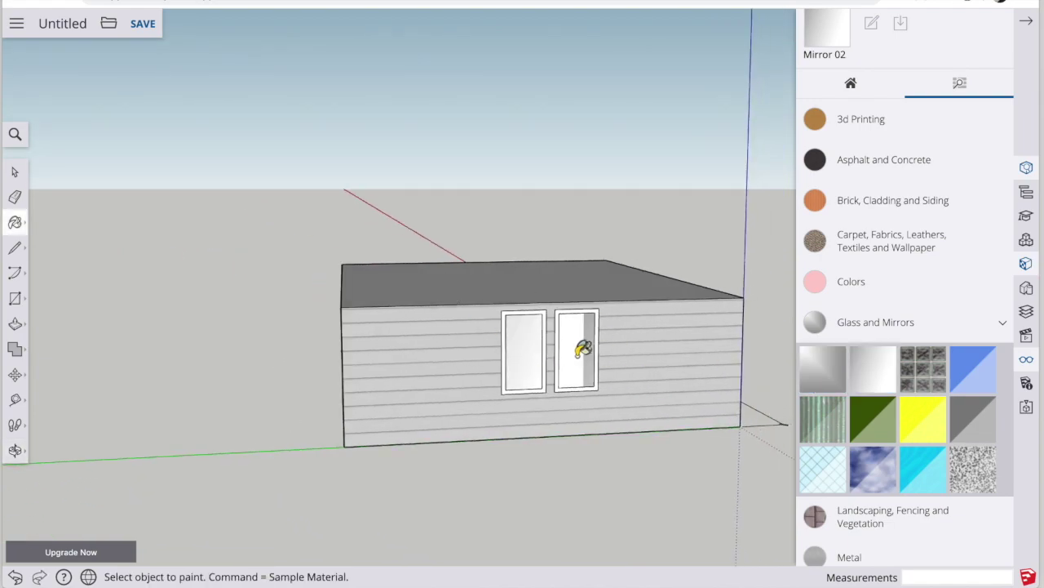
key(super)
click(577, 356)
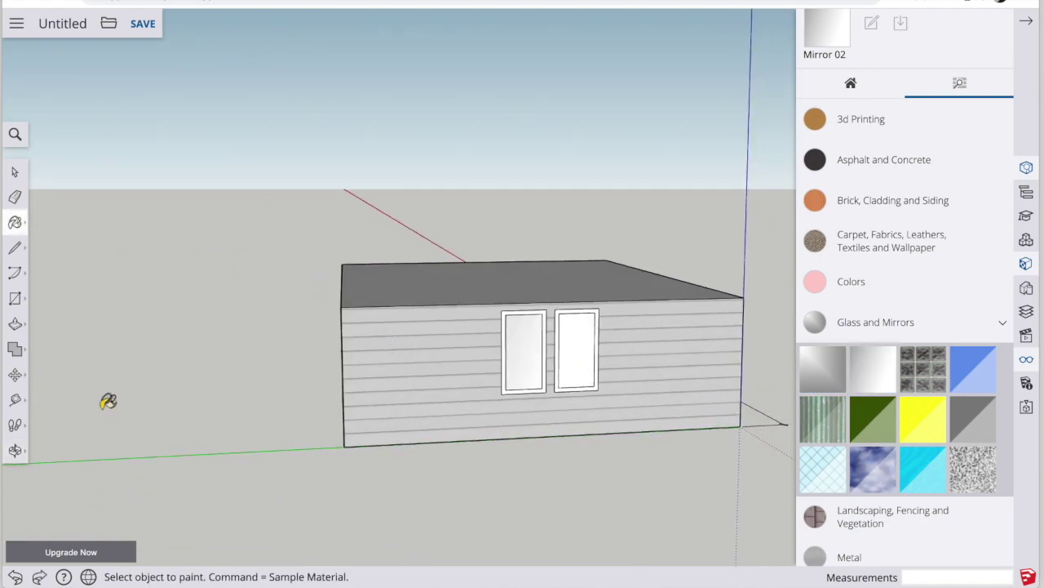
Turn to the house's other side and bring up the Colors materials.
click(15, 450)
drag(629, 384, 431, 397)
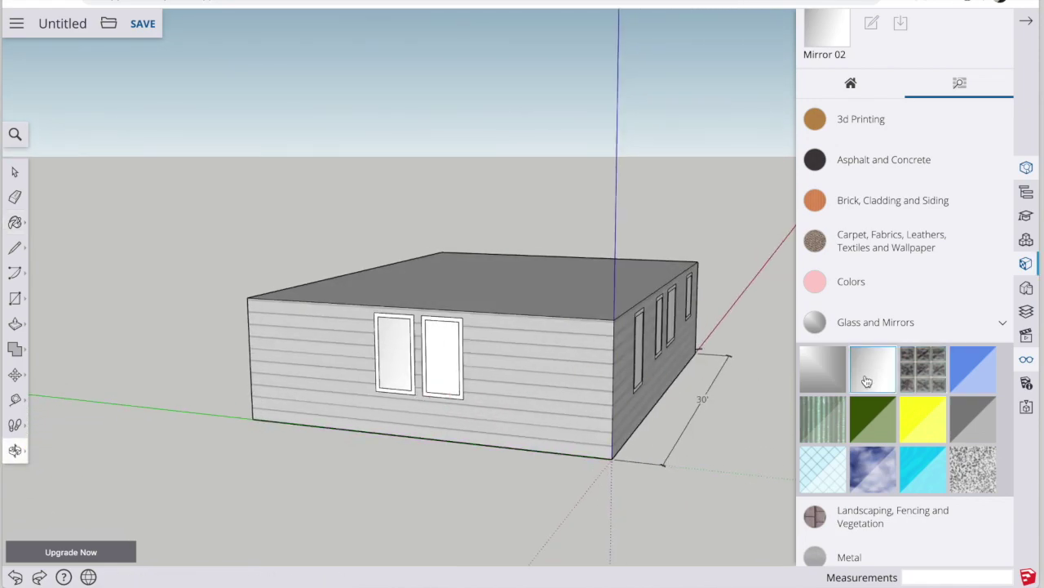
click(867, 381)
scroll(442, 361, down, 4)
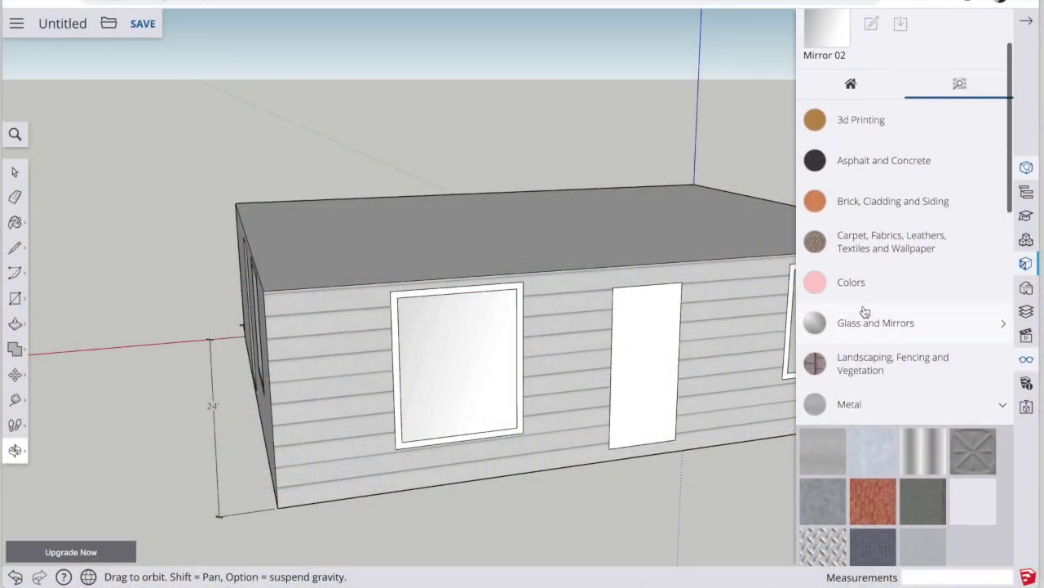
click(865, 285)
Pick green Color G08 and paint the left and right window frames.
scroll(874, 373, down, 8)
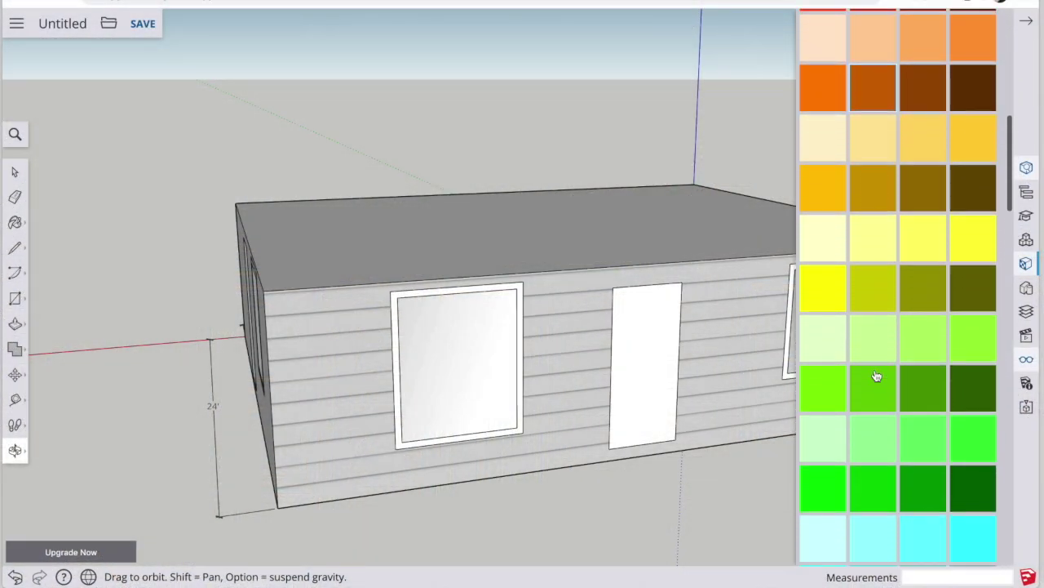
scroll(875, 375, down, 1)
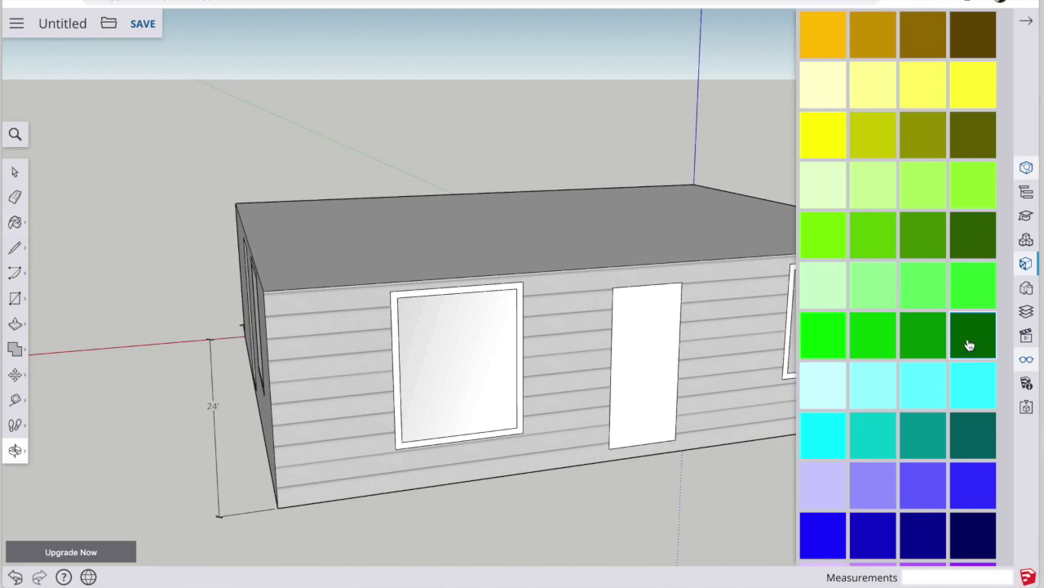
click(850, 296)
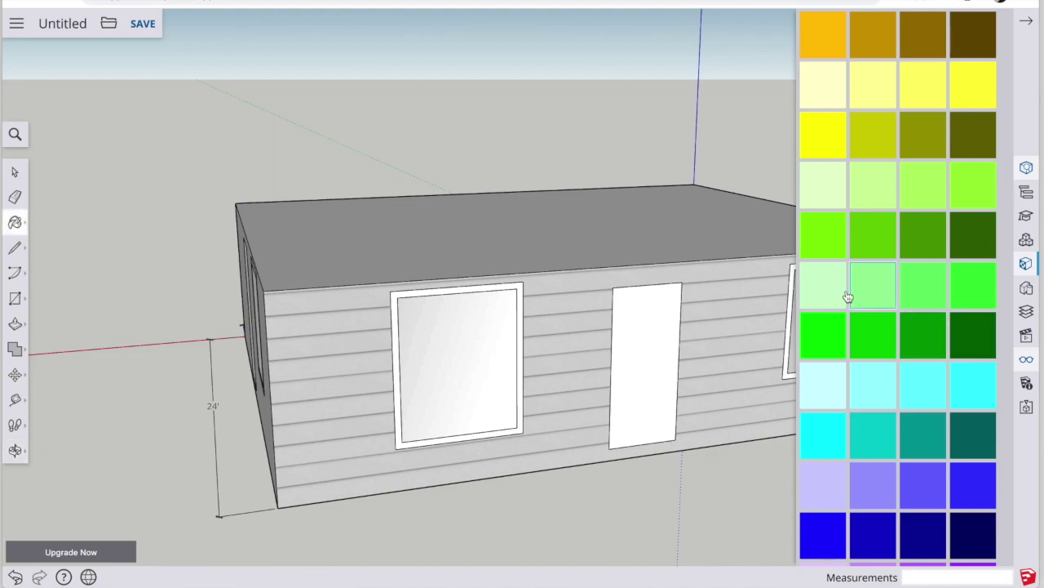
click(397, 337)
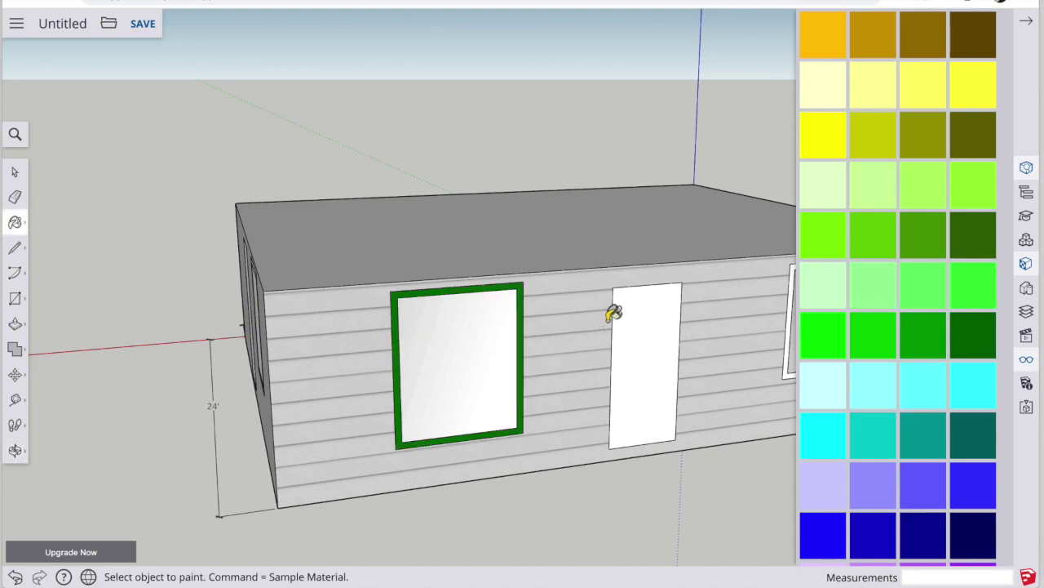
click(793, 308)
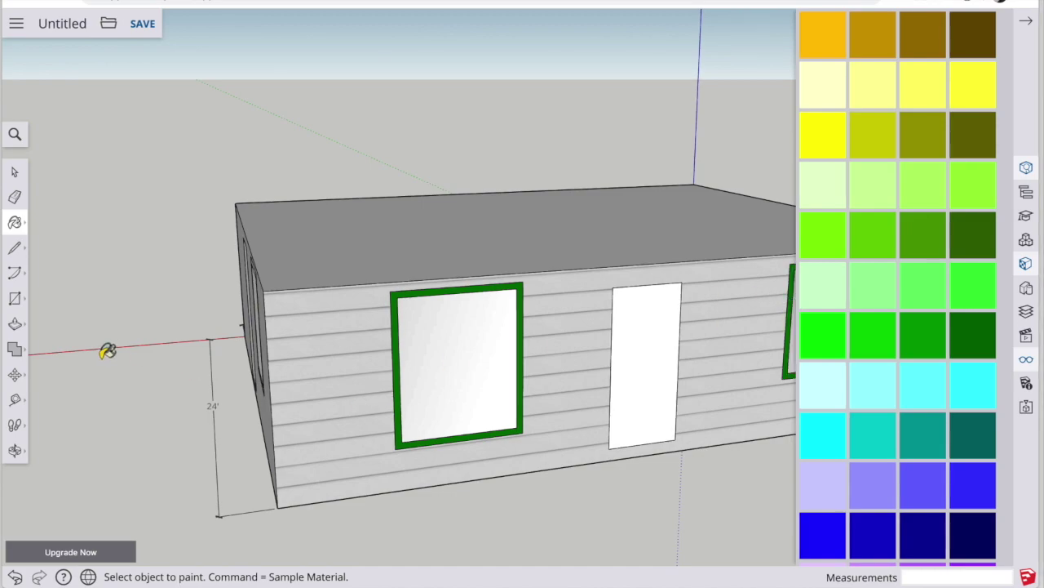
Paint the window frames on the other walls and the front with green G08.
click(15, 450)
mouse_move(240, 366)
mouse_down()
mouse_move(550, 354)
mouse_move(590, 307)
mouse_up()
key(b)
click(586, 310)
mouse_move(586, 310)
middle_down()
mouse_move(636, 384)
mouse_move(566, 299)
middle_up()
click(563, 299)
click(422, 298)
click(350, 282)
click(267, 276)
middle_drag(133, 324, 201, 333)
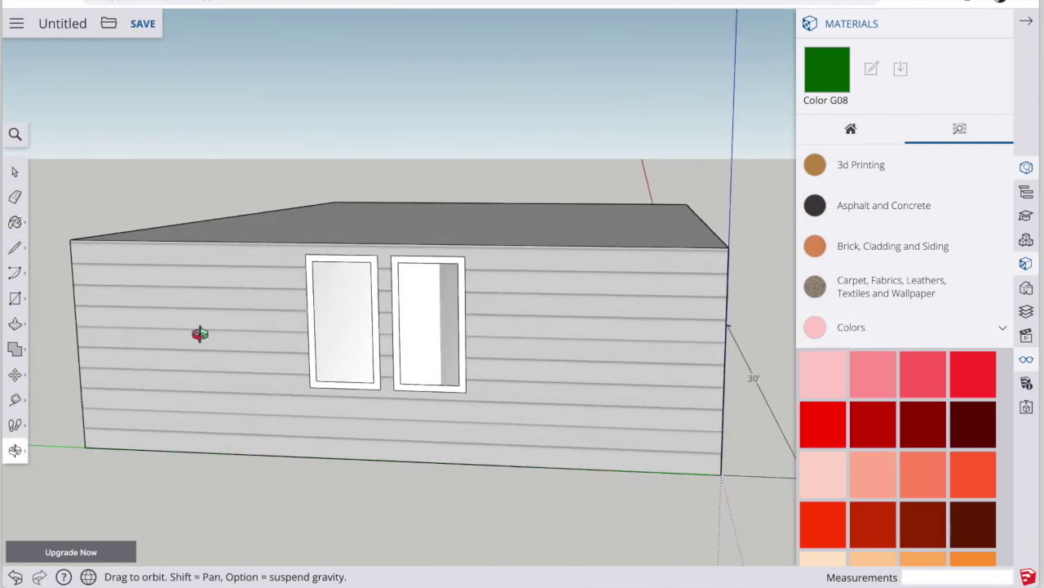
click(371, 310)
click(401, 299)
mouse_move(400, 299)
middle_down()
mouse_move(587, 330)
mouse_move(570, 332)
middle_up()
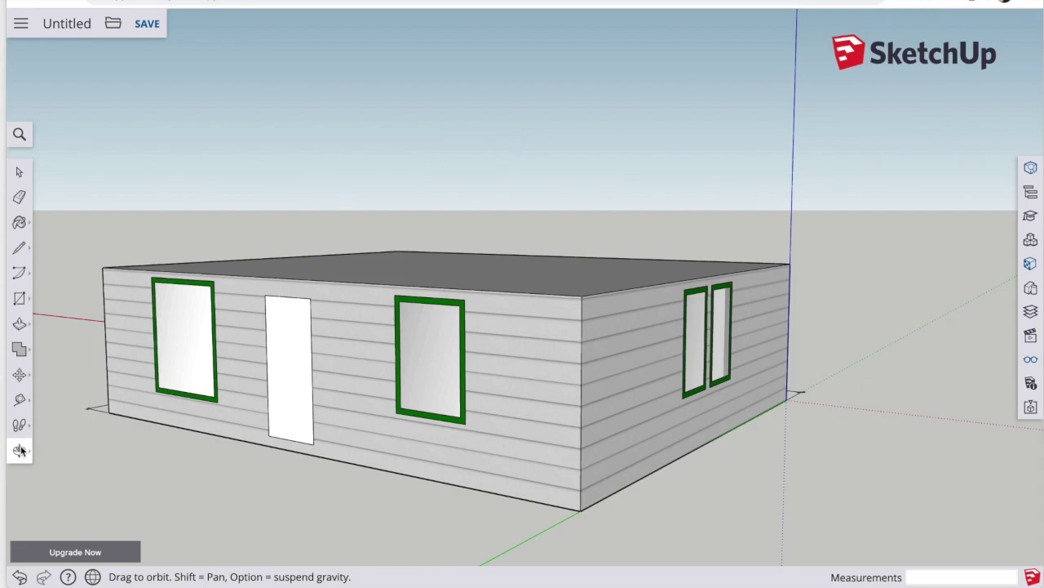
Orbit until the side wall with the paired green-framed windows faces straight on.
drag(139, 386, 4, 381)
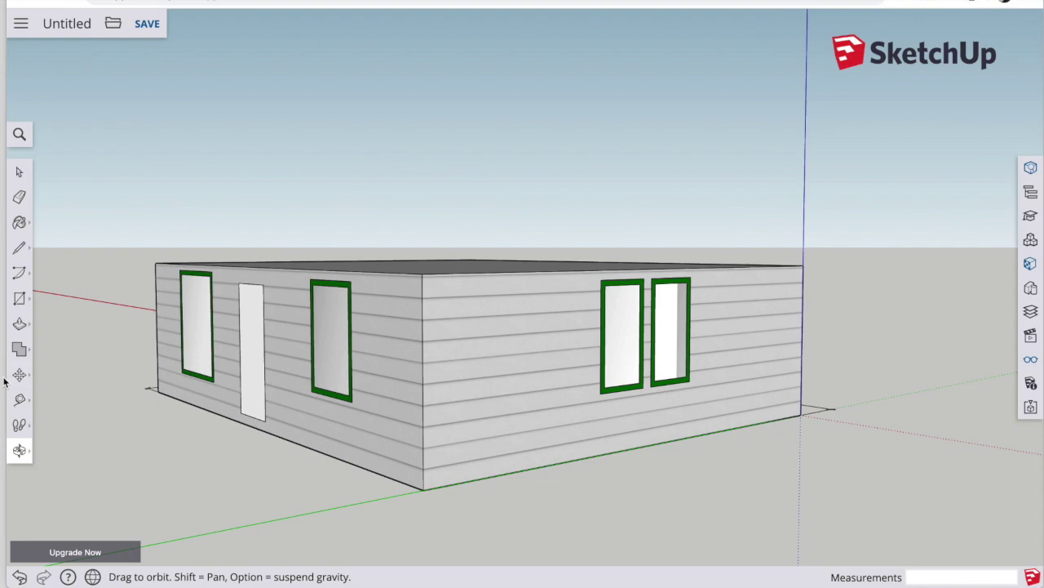
drag(475, 365, 248, 353)
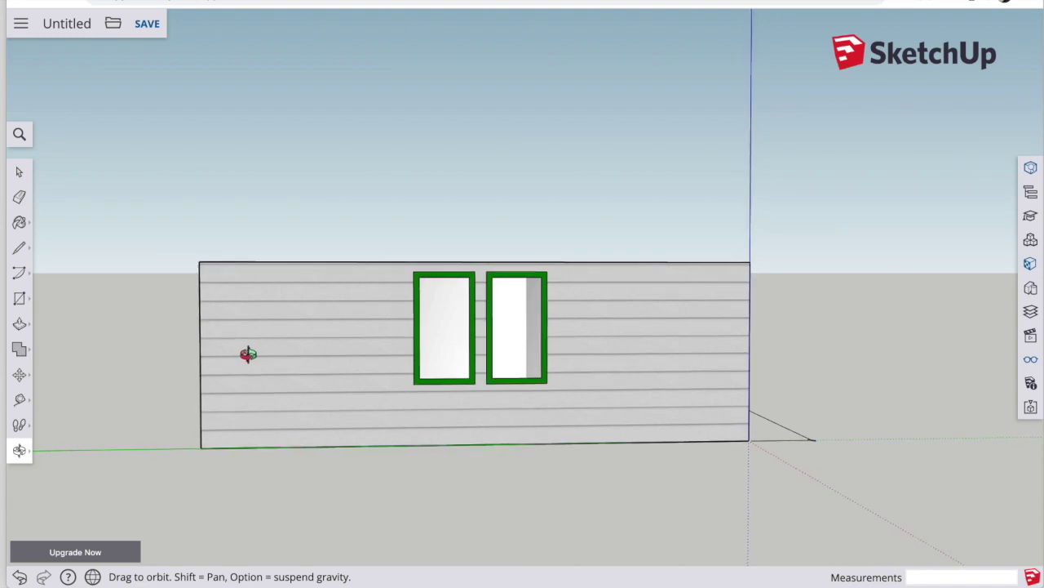
click(19, 399)
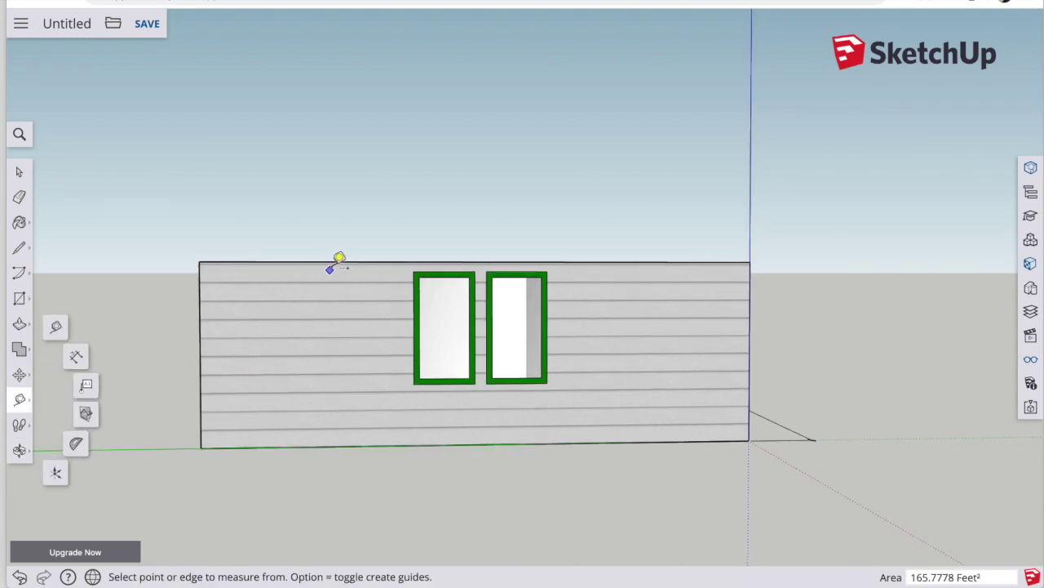
Place vertical guides just left of the wall and 6" outside its right edge.
click(336, 261)
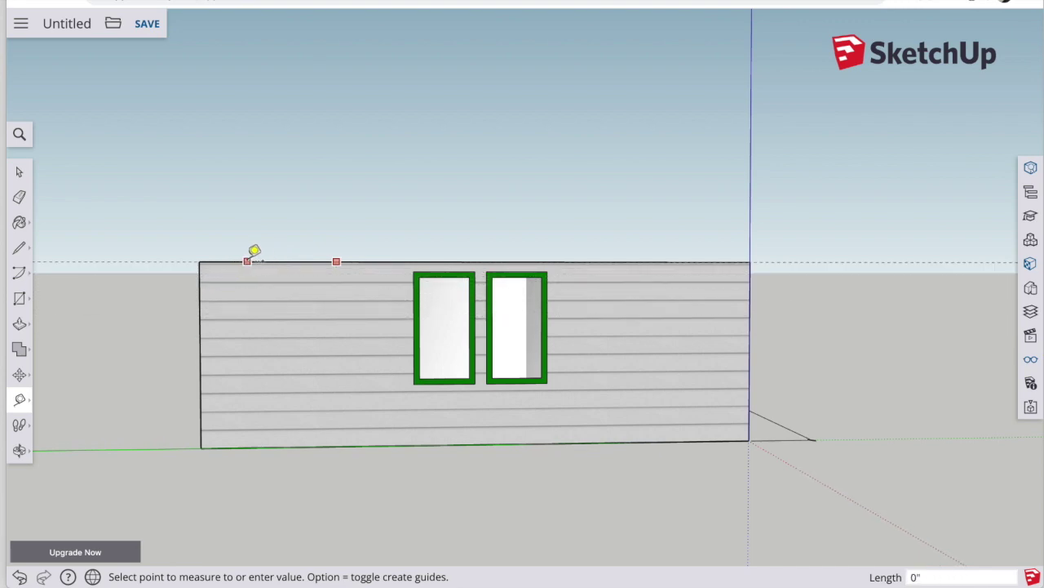
click(248, 260)
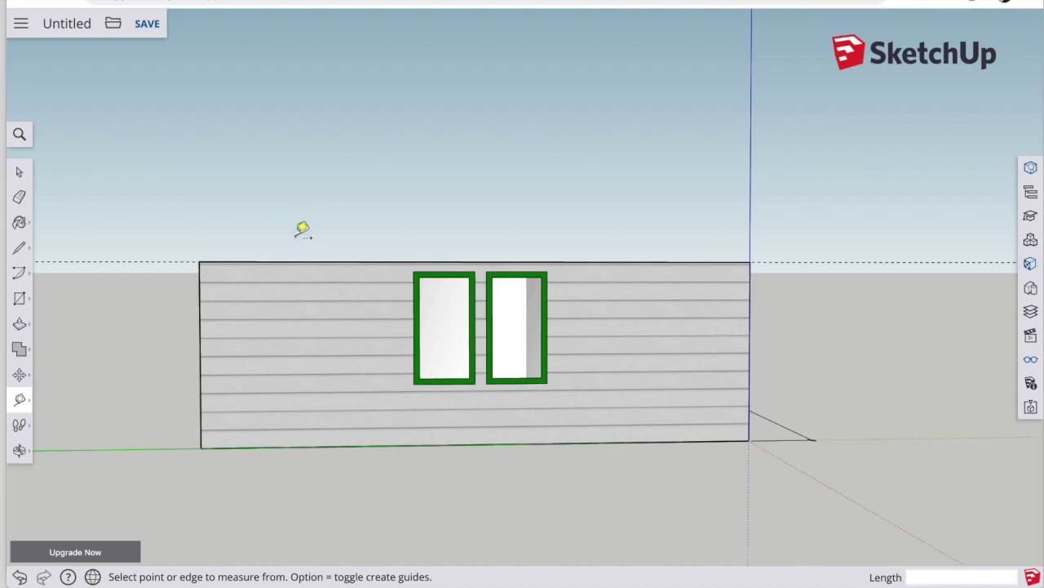
click(205, 269)
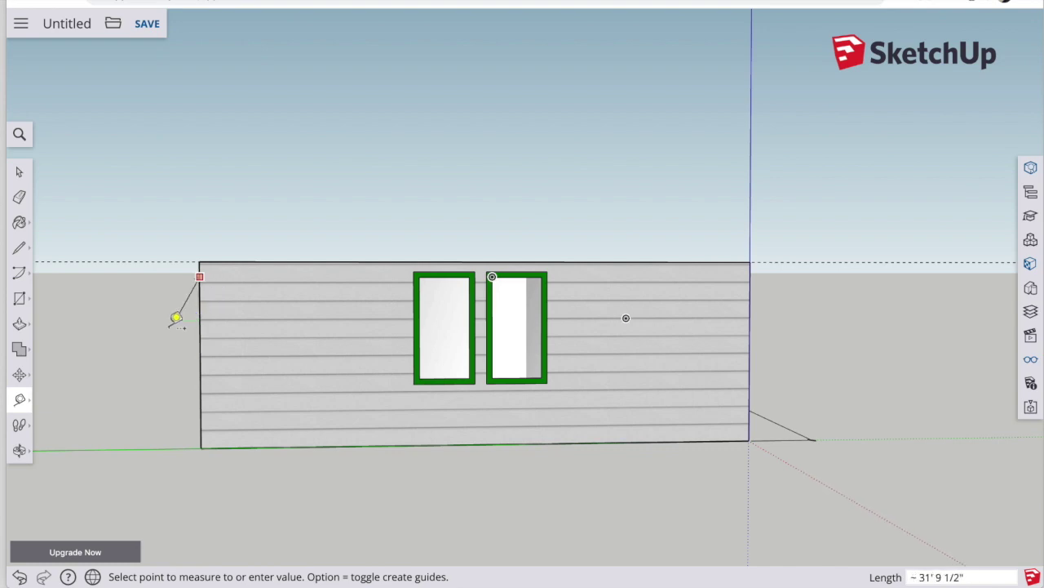
key(Escape)
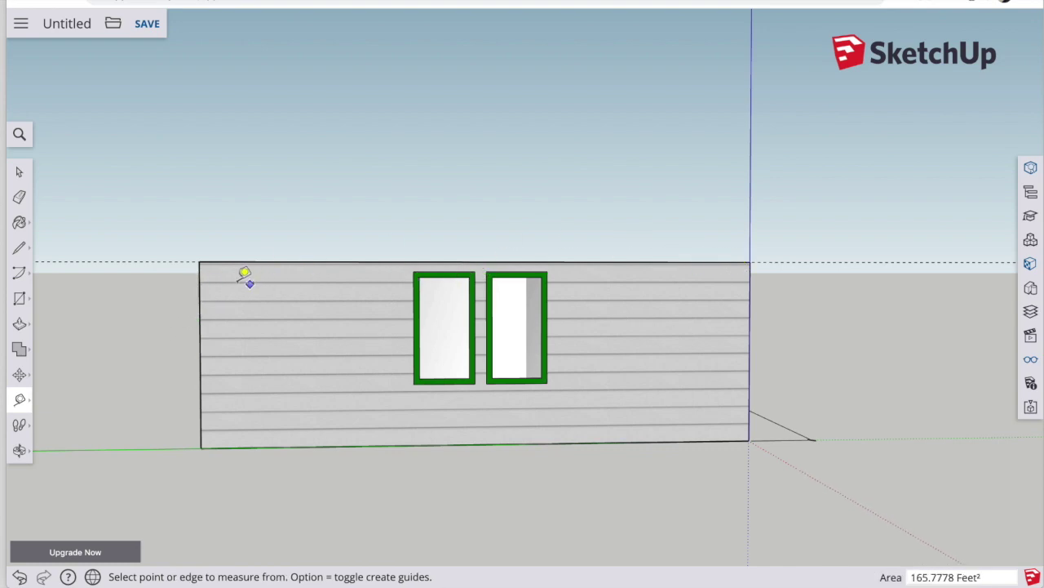
click(200, 276)
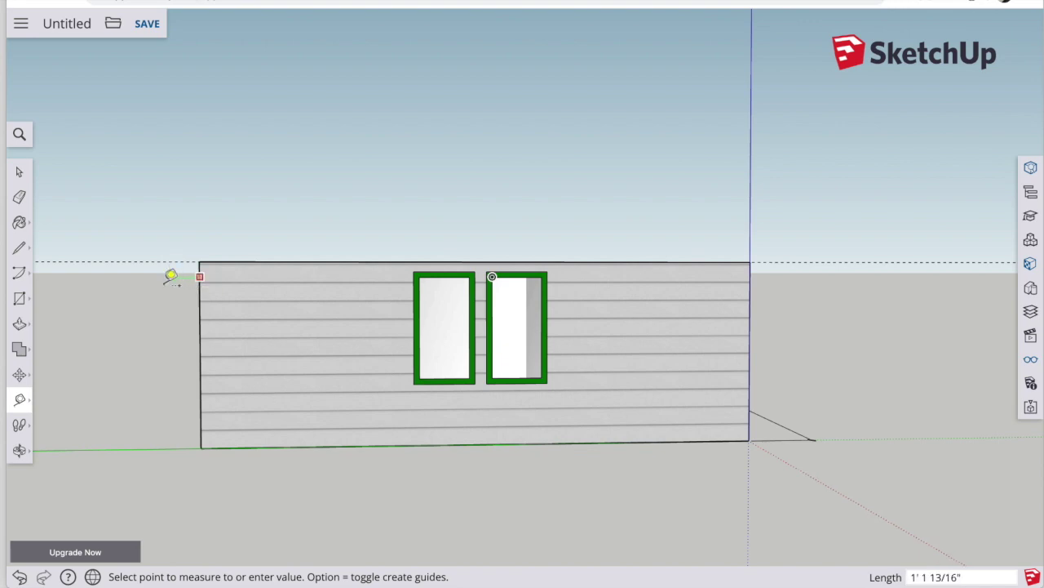
key(Escape)
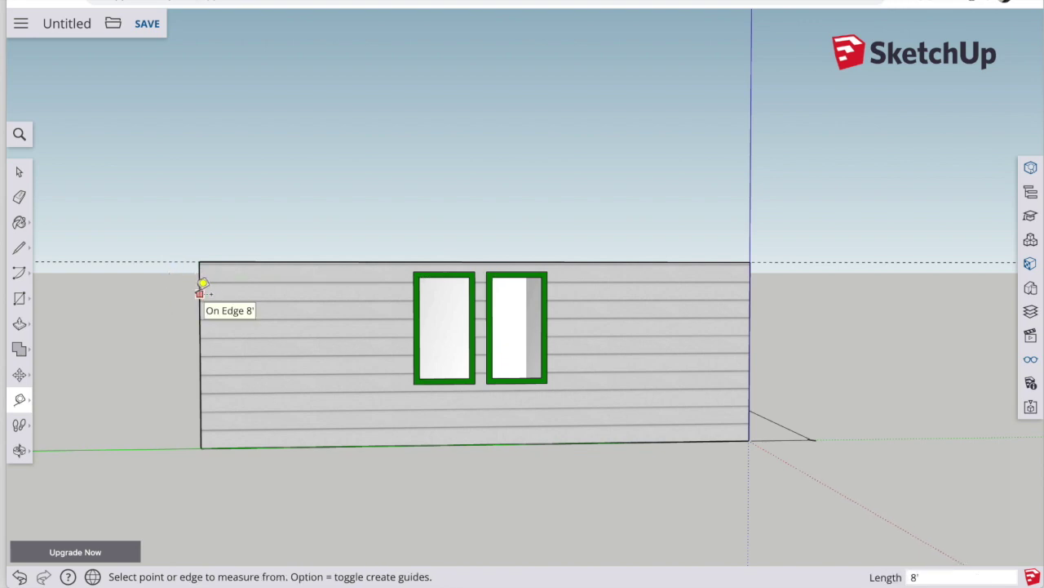
click(200, 293)
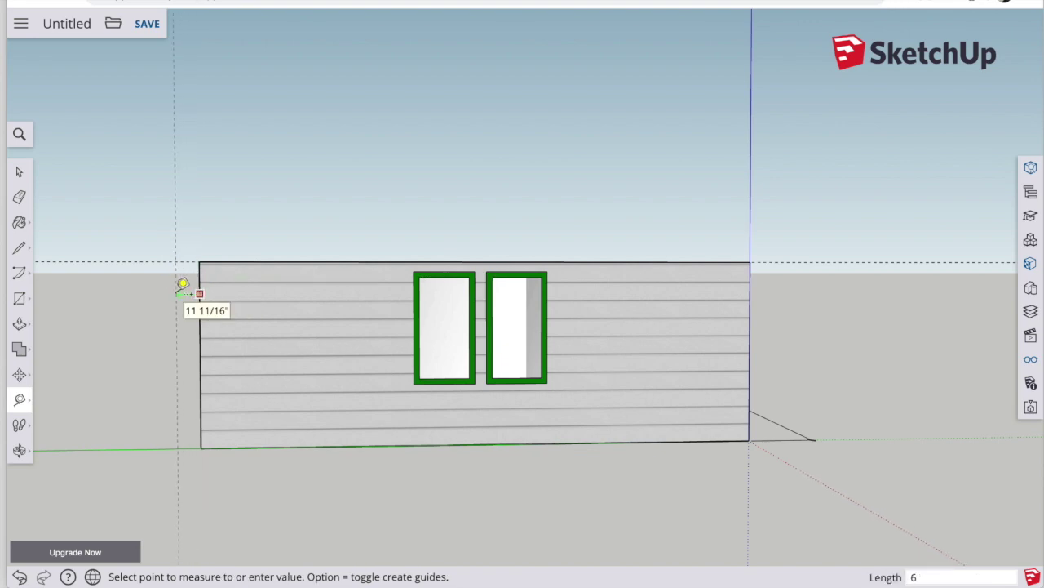
click(183, 285)
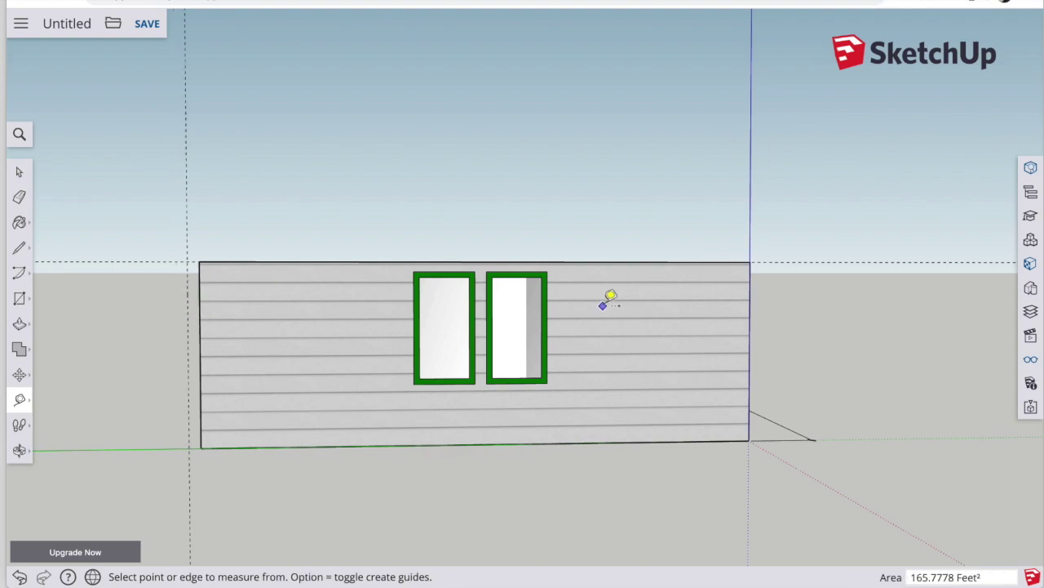
click(755, 268)
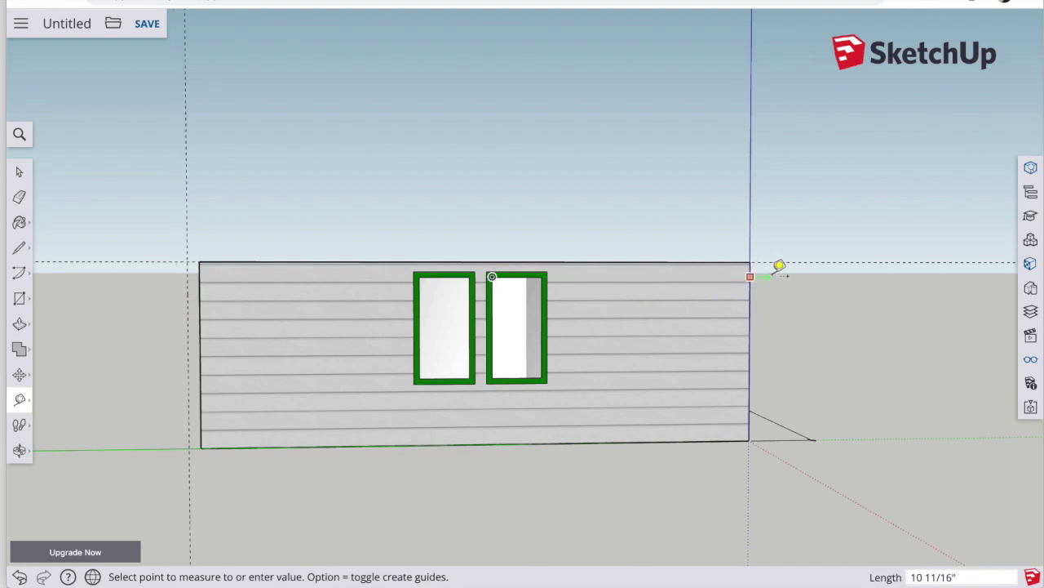
key(Escape)
click(751, 291)
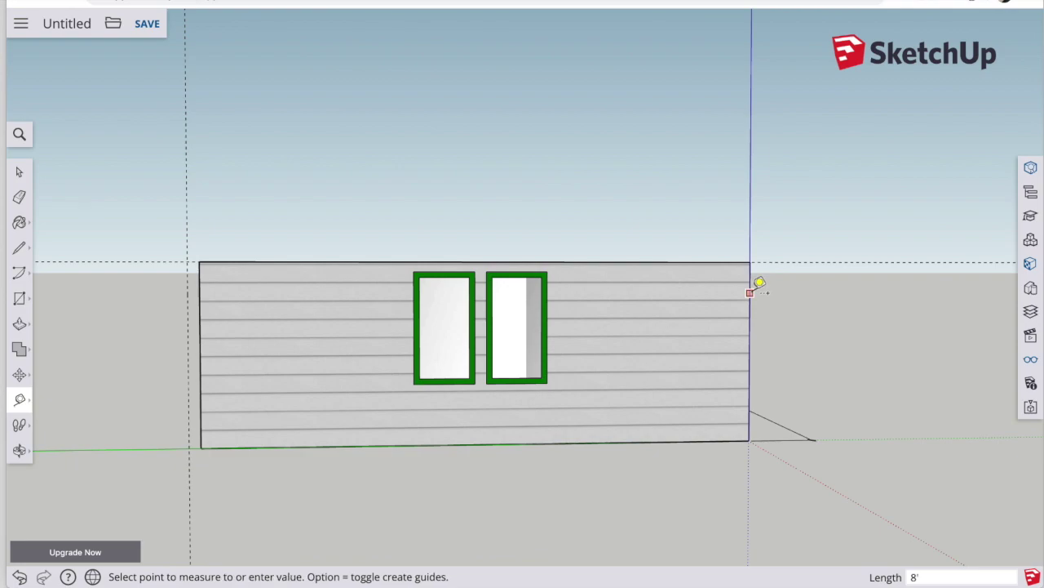
text(6)
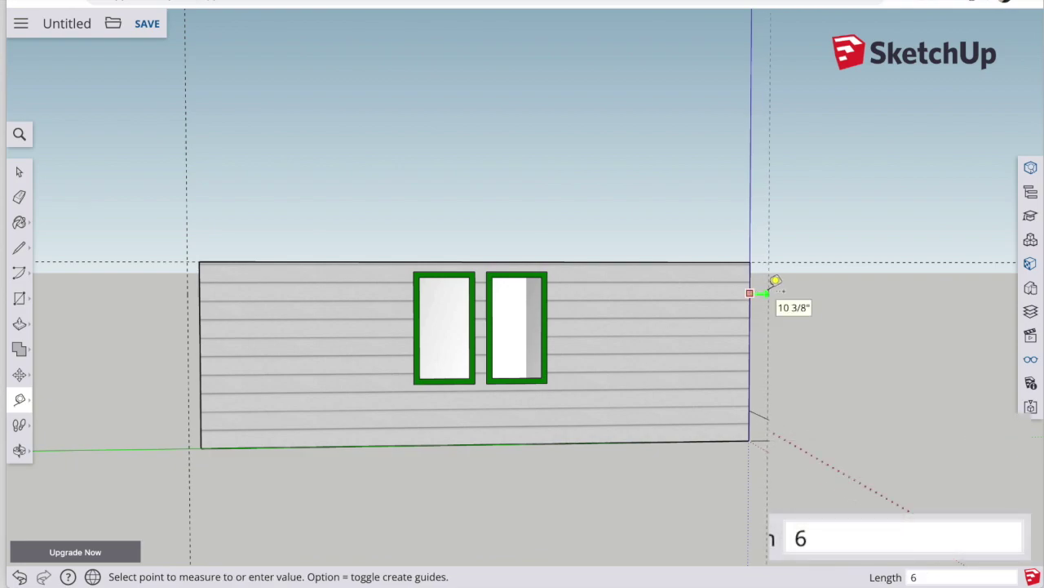
key(Return)
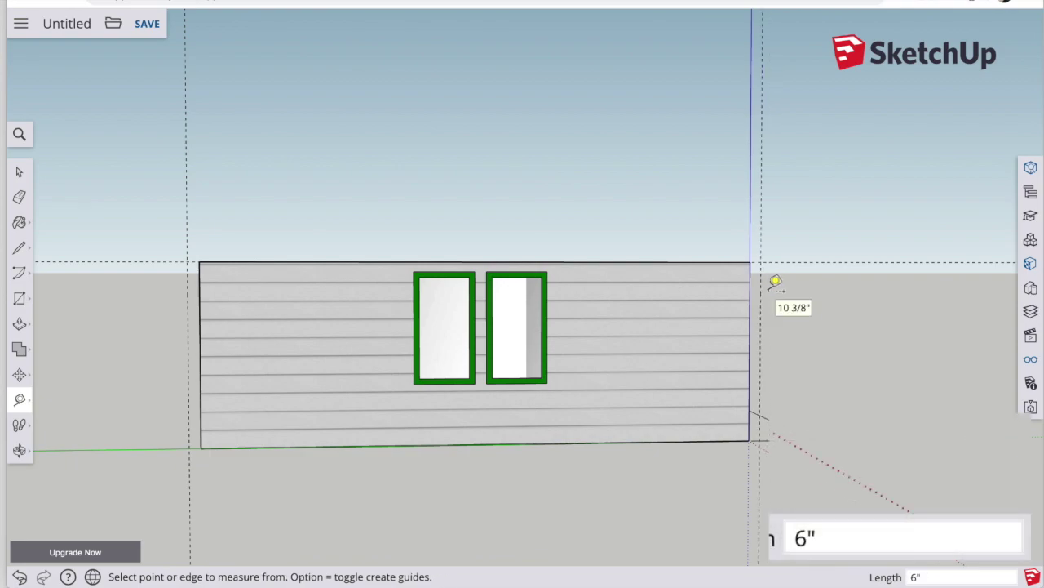
Add horizontal guides just above the wall top and higher up for the roof.
click(686, 261)
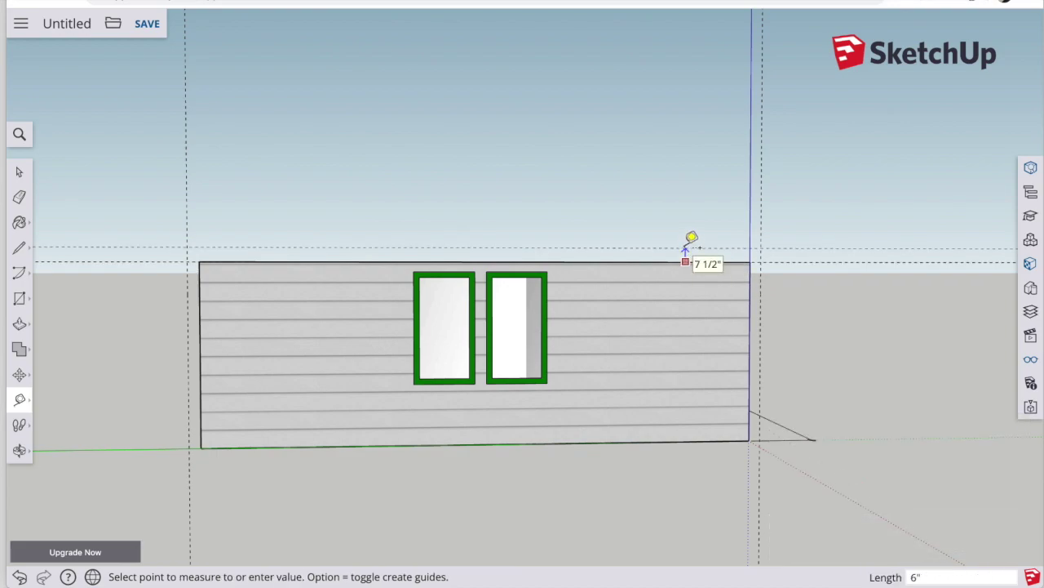
click(687, 246)
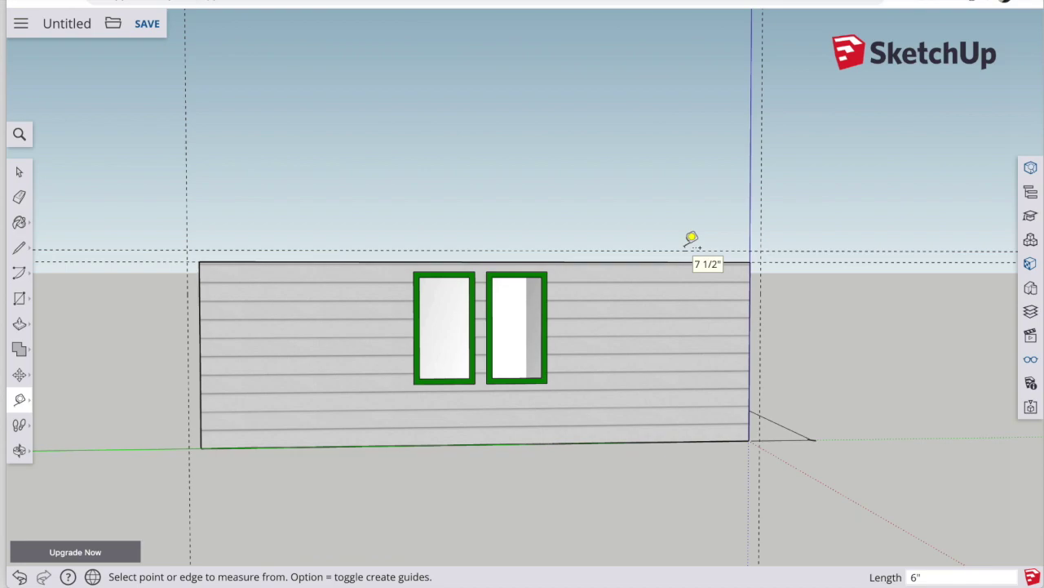
click(509, 260)
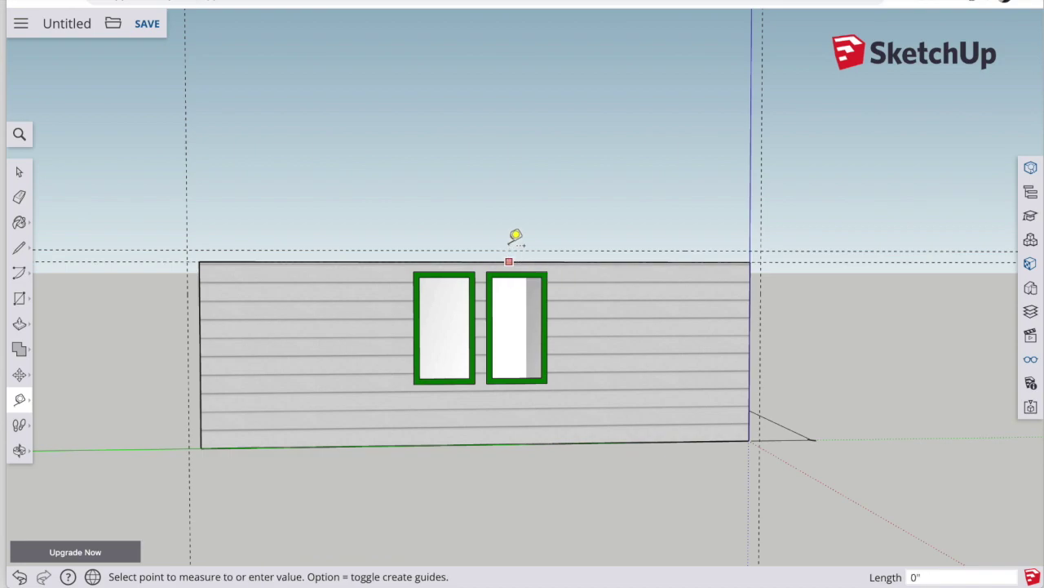
click(514, 195)
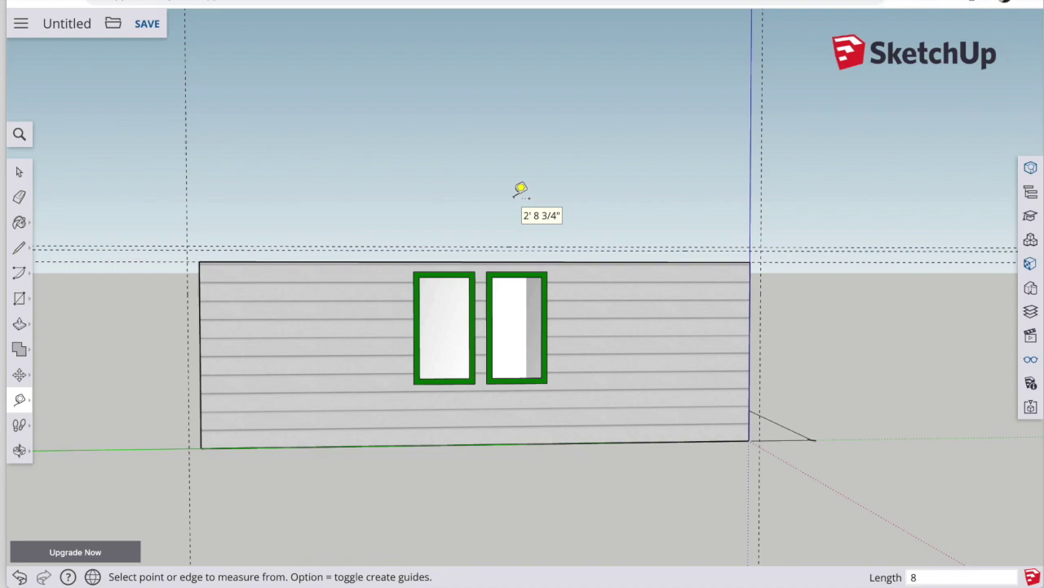
key(super+z)
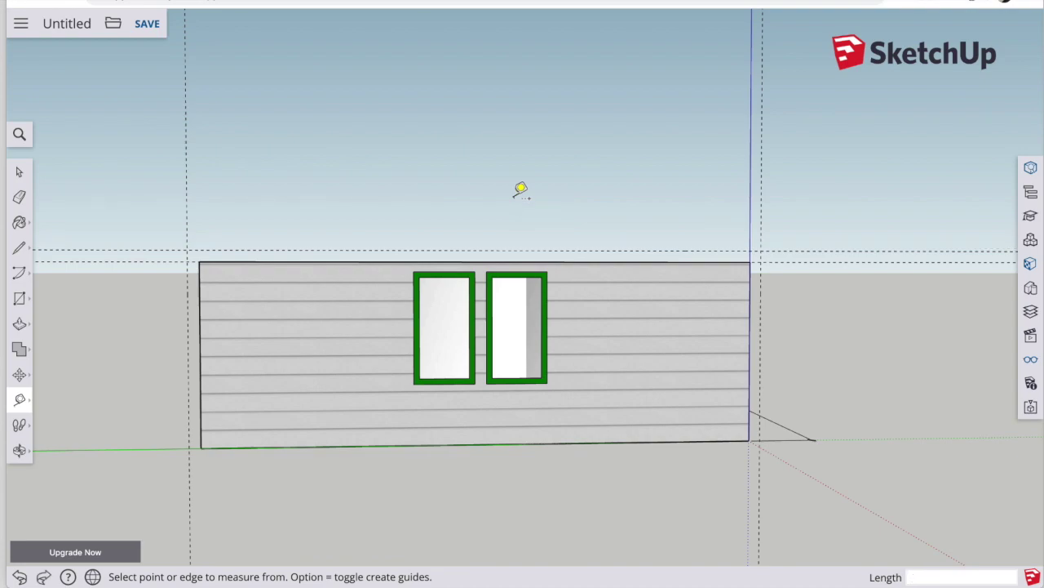
click(517, 259)
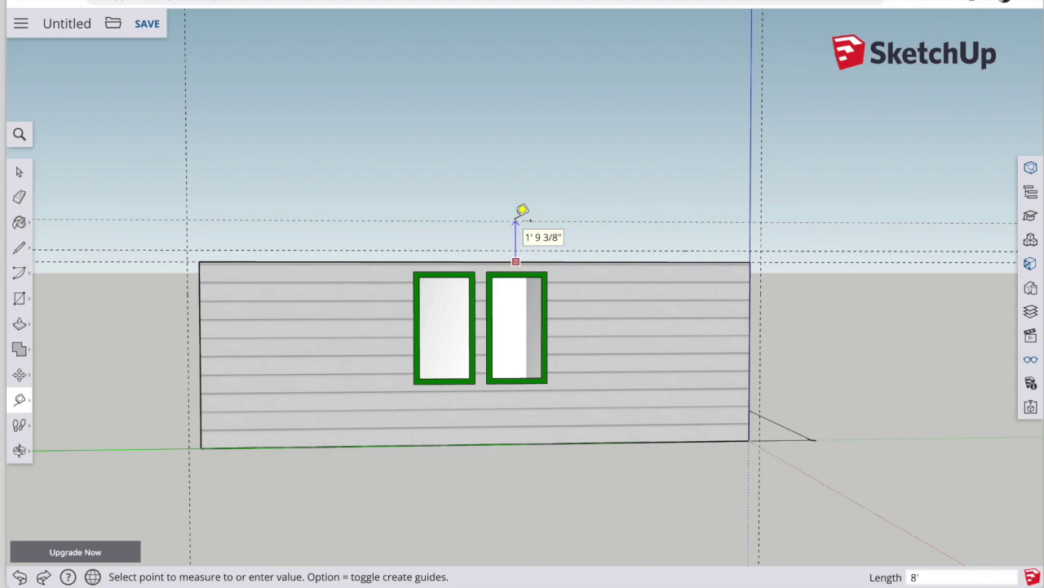
click(516, 219)
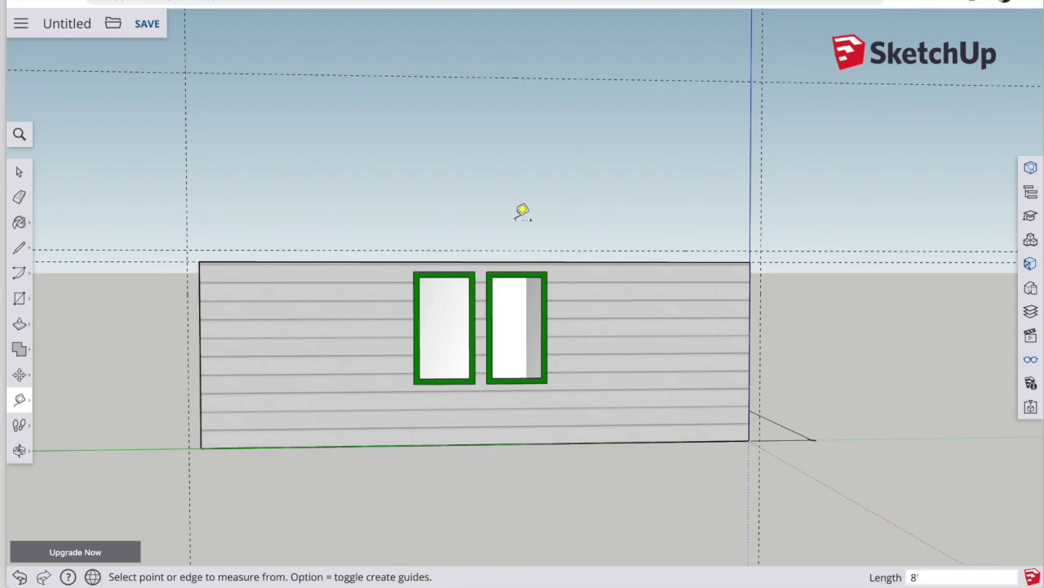
Place a centre guide 12' in and measure from the eave up to the peak.
click(752, 325)
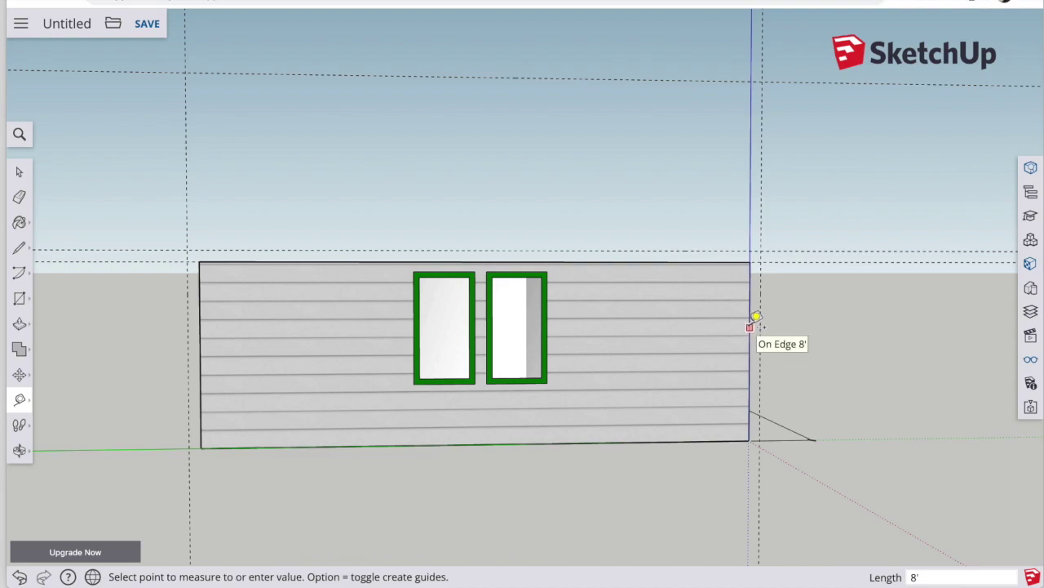
click(752, 324)
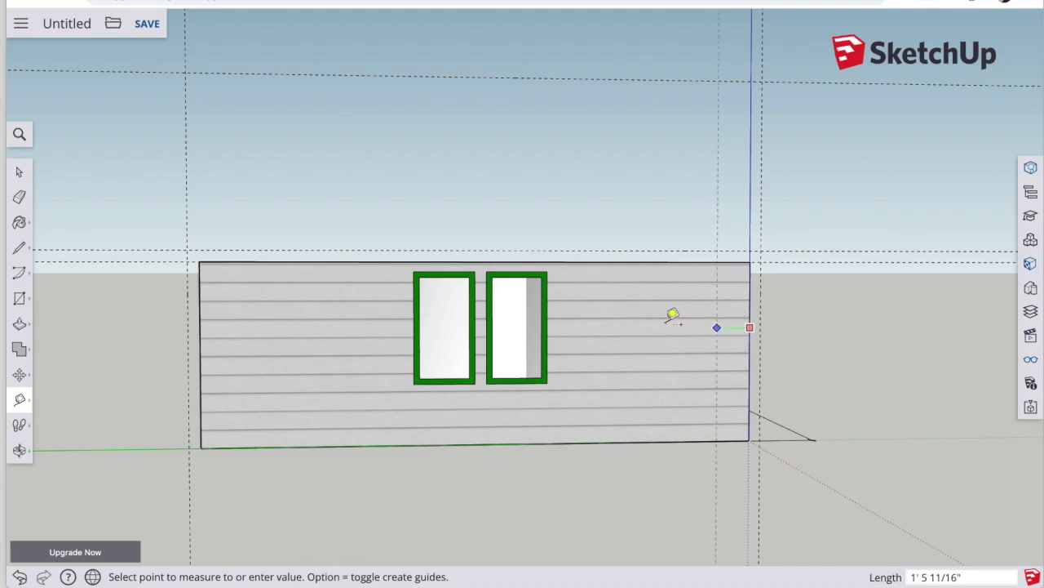
click(487, 256)
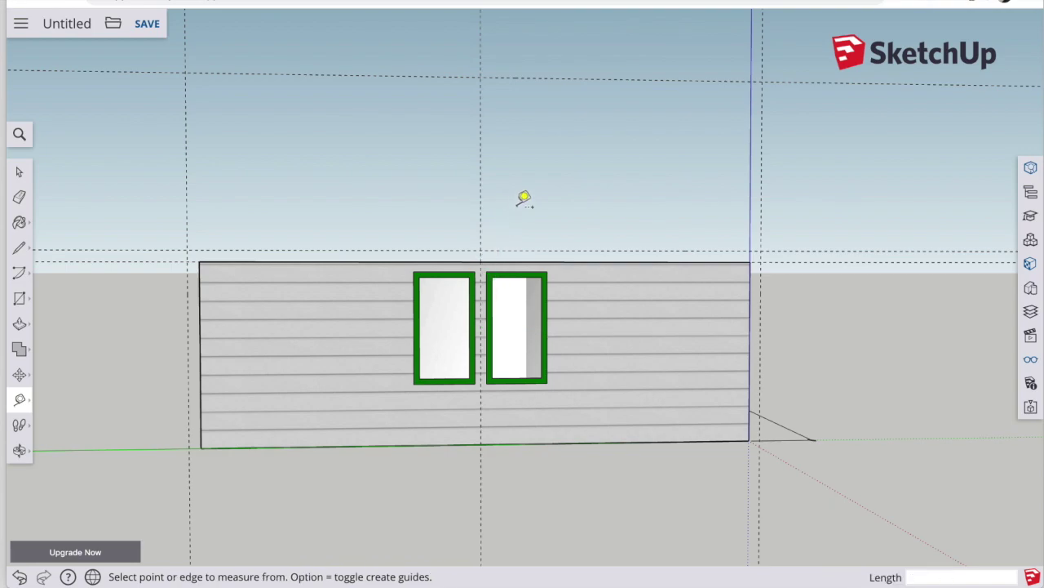
click(188, 249)
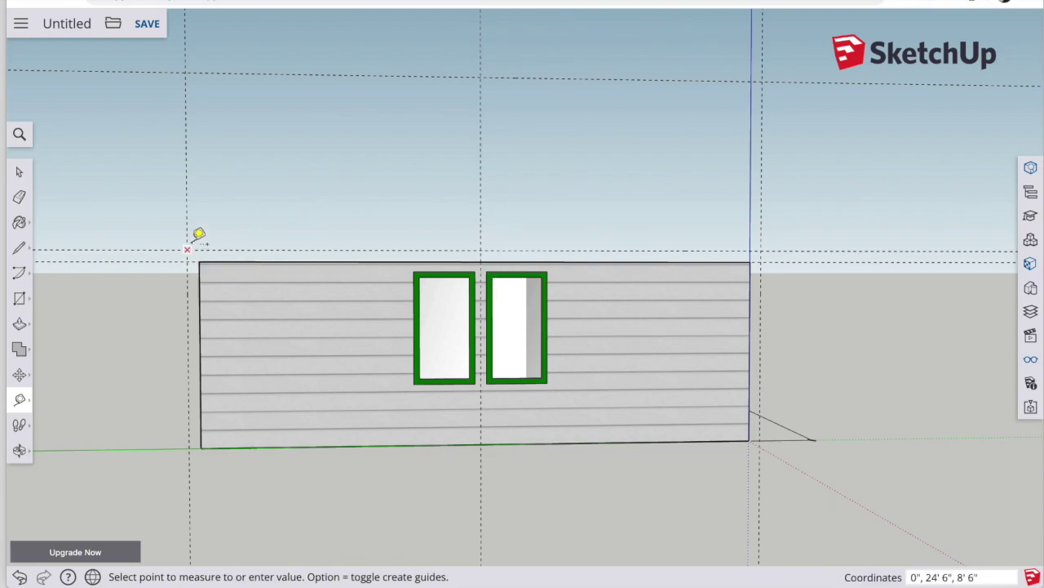
click(480, 77)
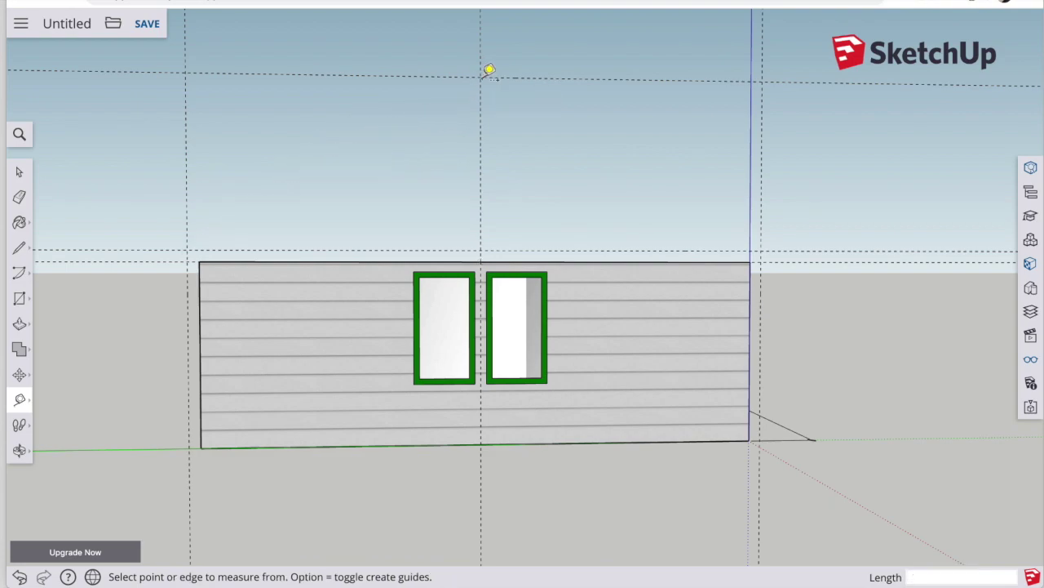
click(19, 248)
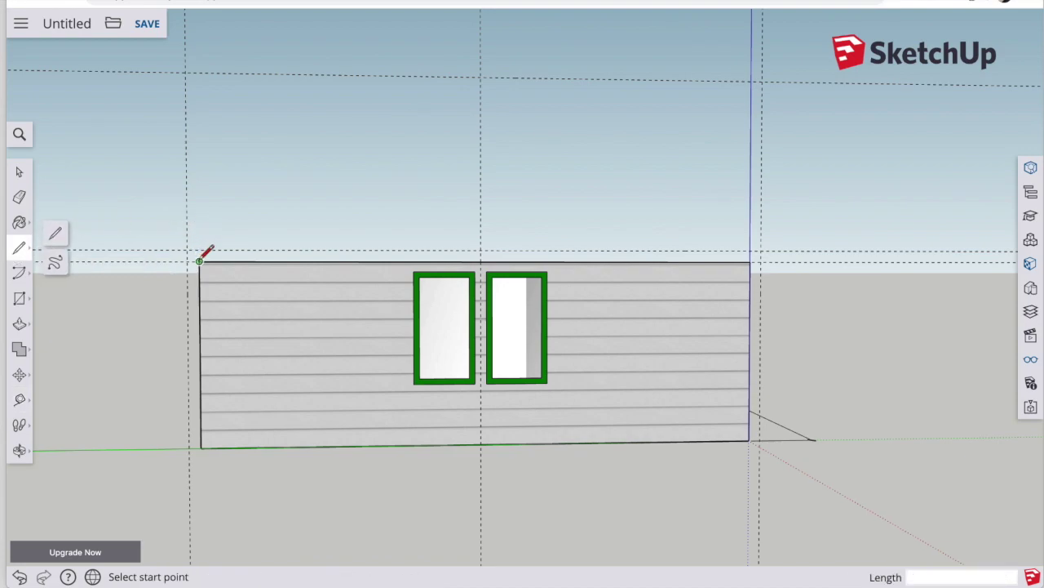
Draw the gable triangle from the left eave up to the peak and down to the right eave.
click(200, 261)
click(187, 250)
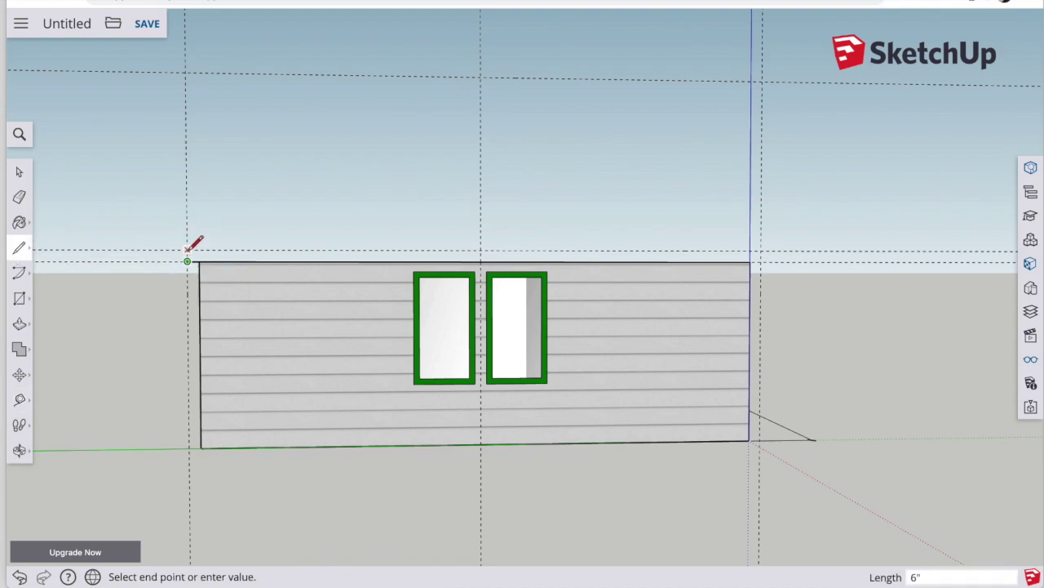
click(481, 77)
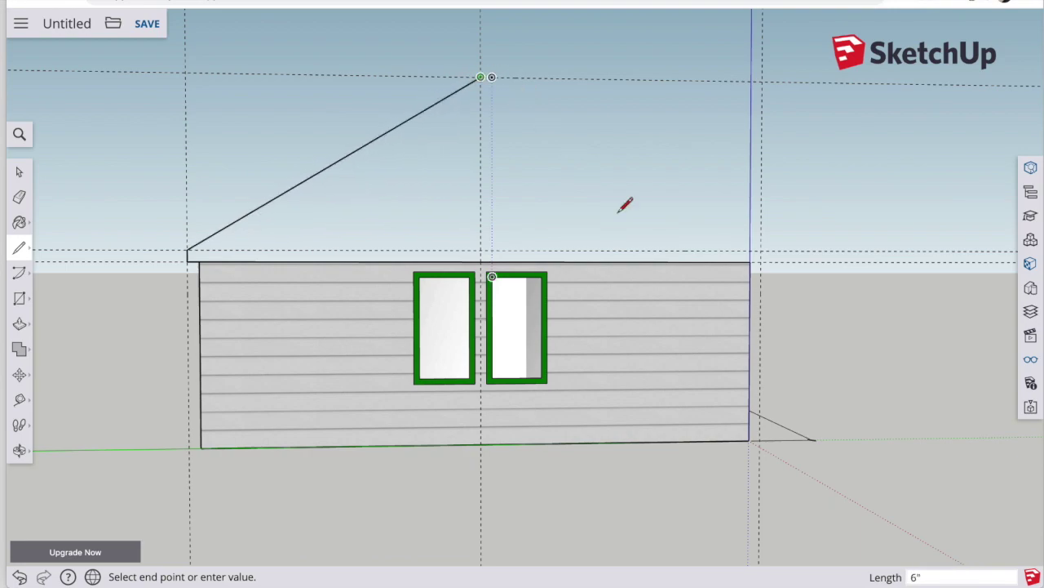
click(761, 249)
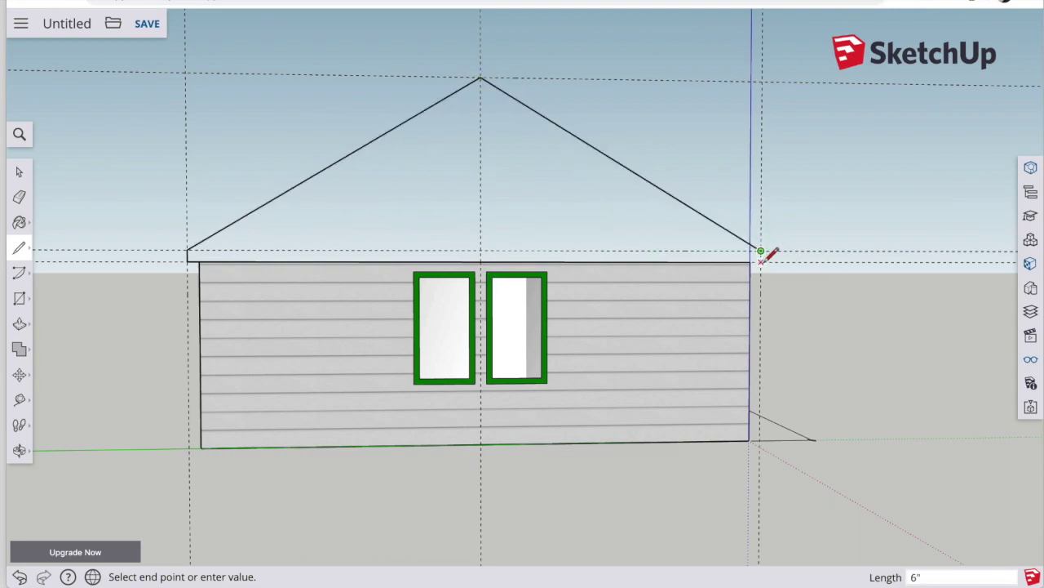
click(751, 261)
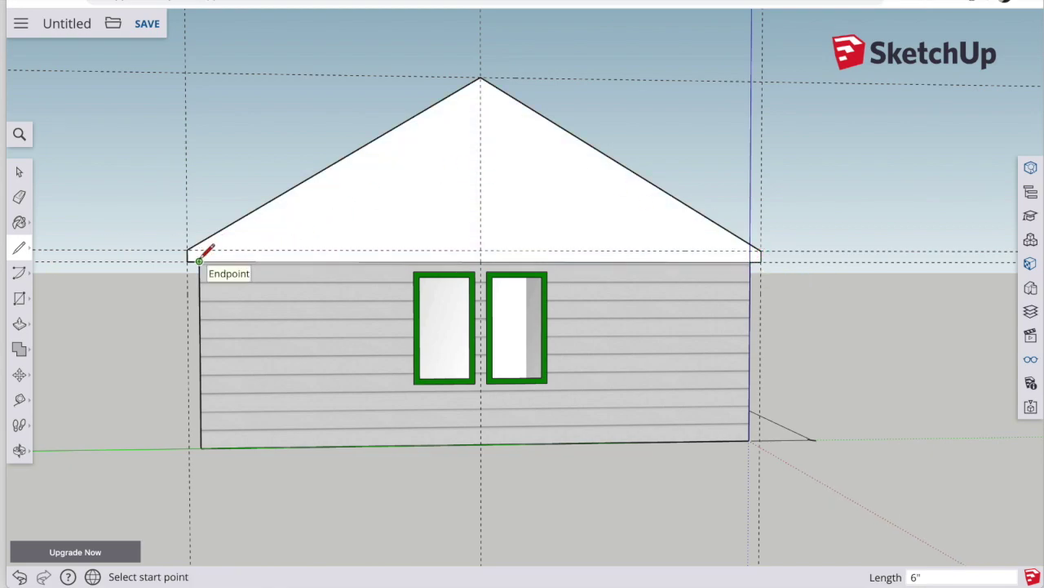
Add guides parallel to both roof slopes, about 10 13/16" inside them.
click(20, 399)
click(335, 163)
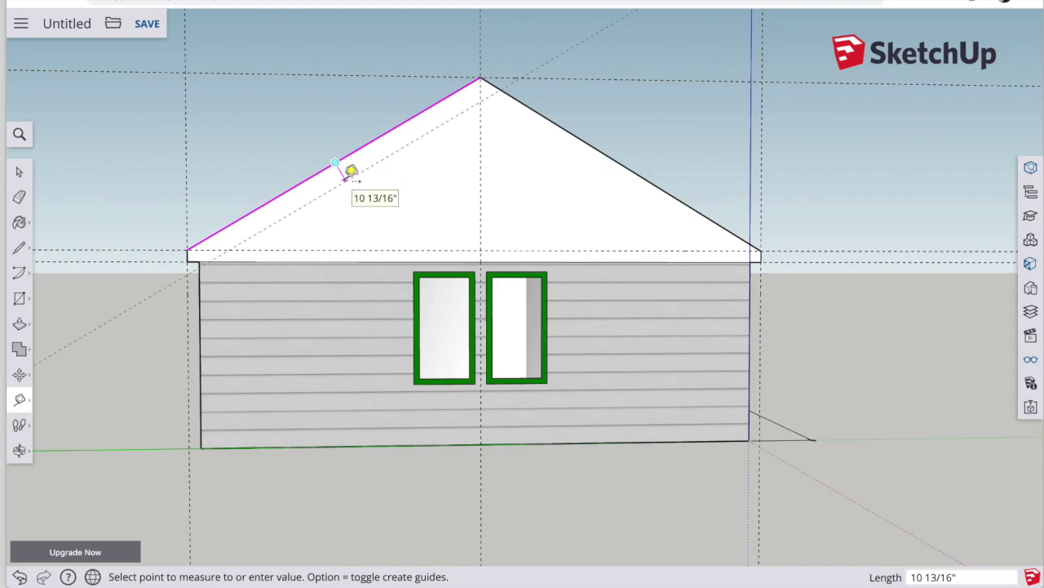
click(350, 171)
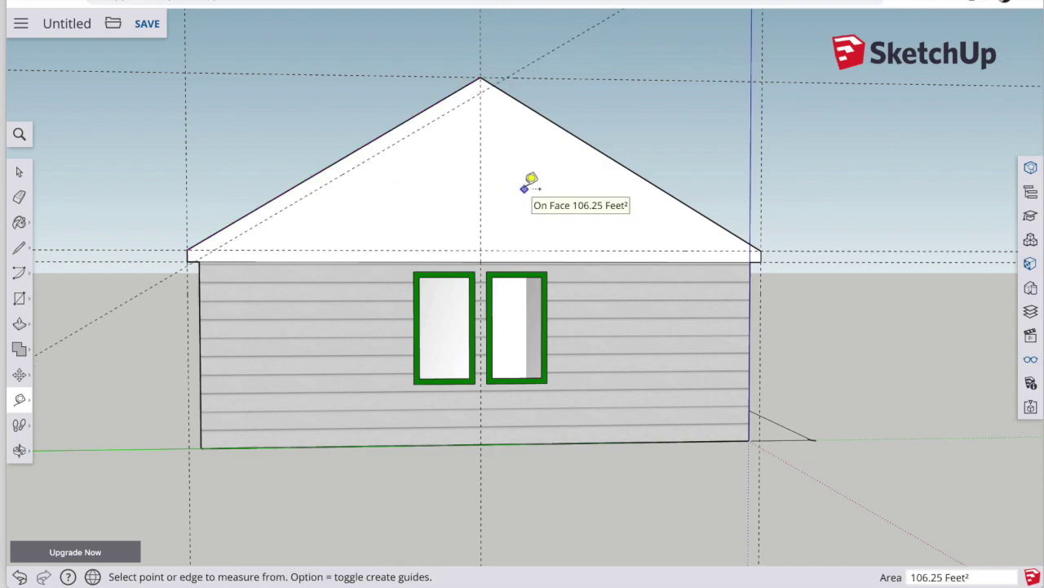
click(253, 211)
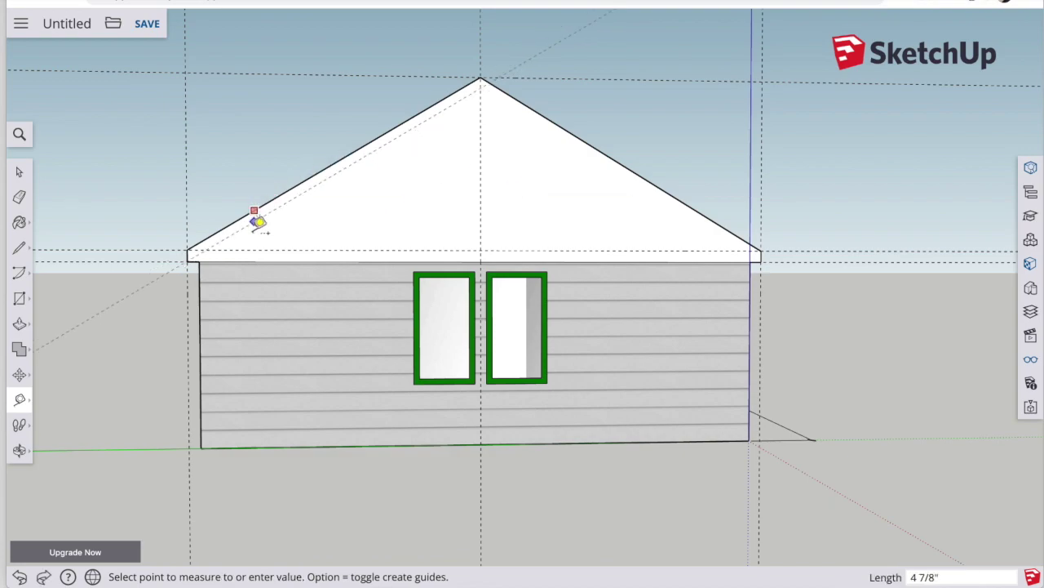
click(209, 249)
click(676, 200)
click(754, 252)
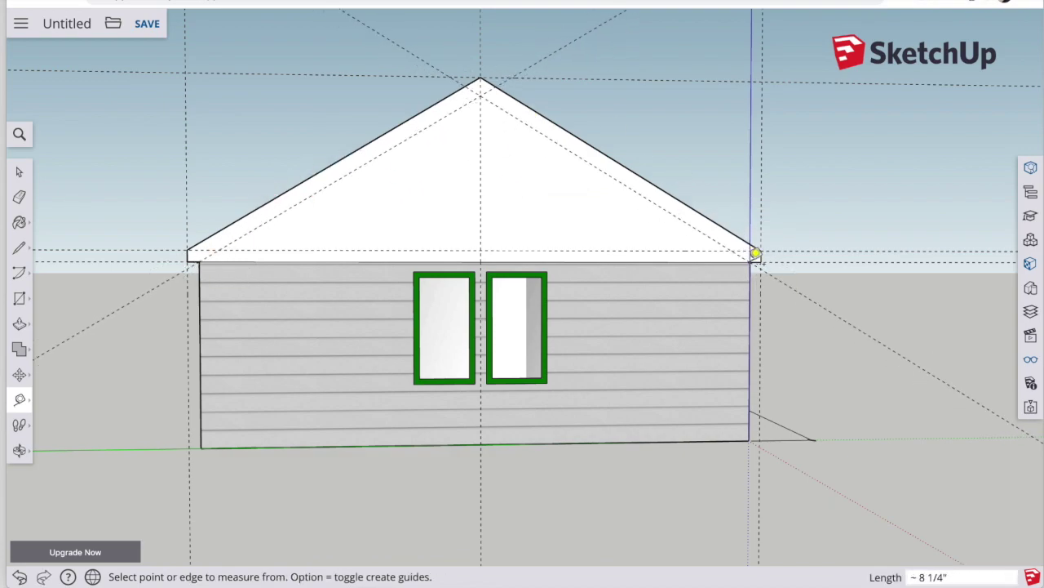
Draw the inner trim line from the left eave through the inner peak to the right eave.
click(19, 248)
click(205, 252)
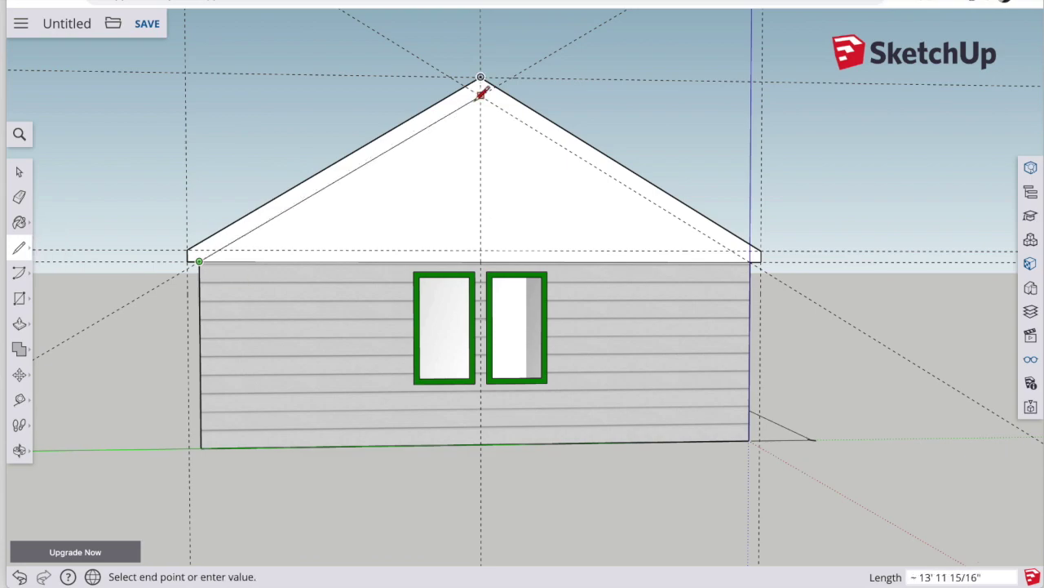
click(480, 95)
click(750, 261)
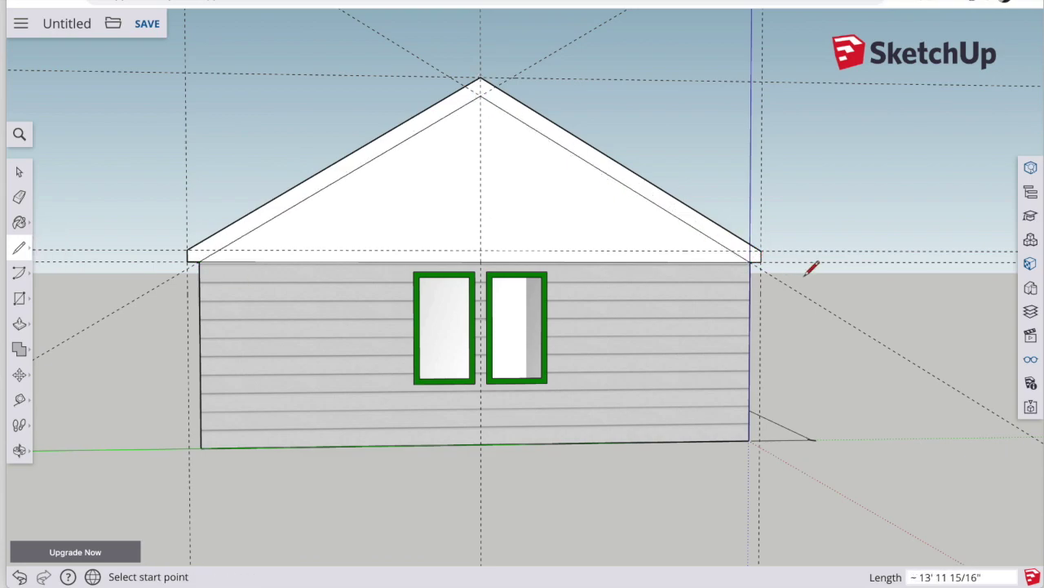
click(1031, 363)
Delete all guides from the display settings and orbit to the house's long side.
click(905, 325)
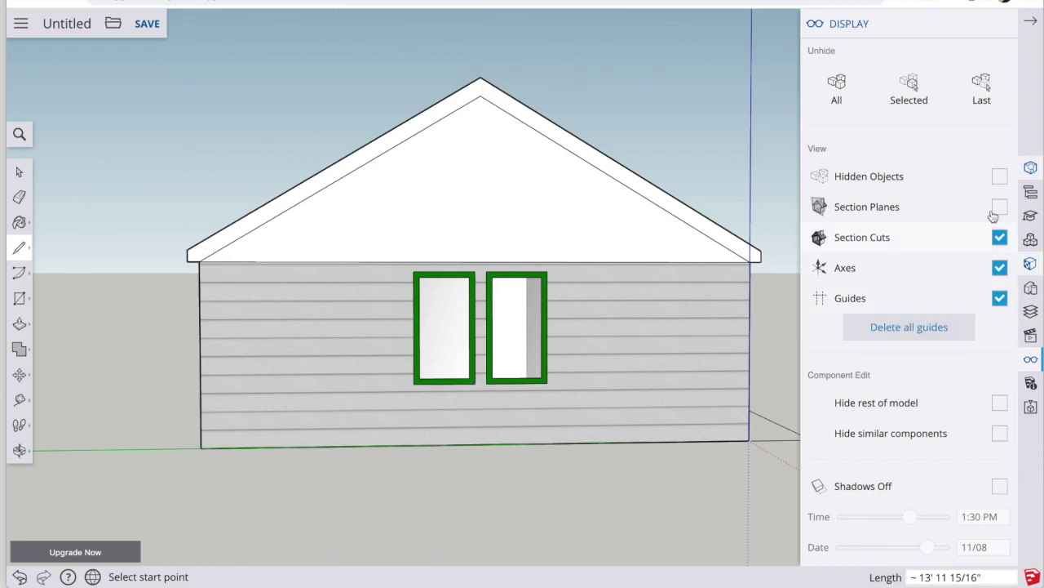
click(1032, 27)
key(o)
drag(138, 279, 891, 367)
Push/Pull the gable face 30' to the far wall and extend the trim band flush with it.
click(19, 324)
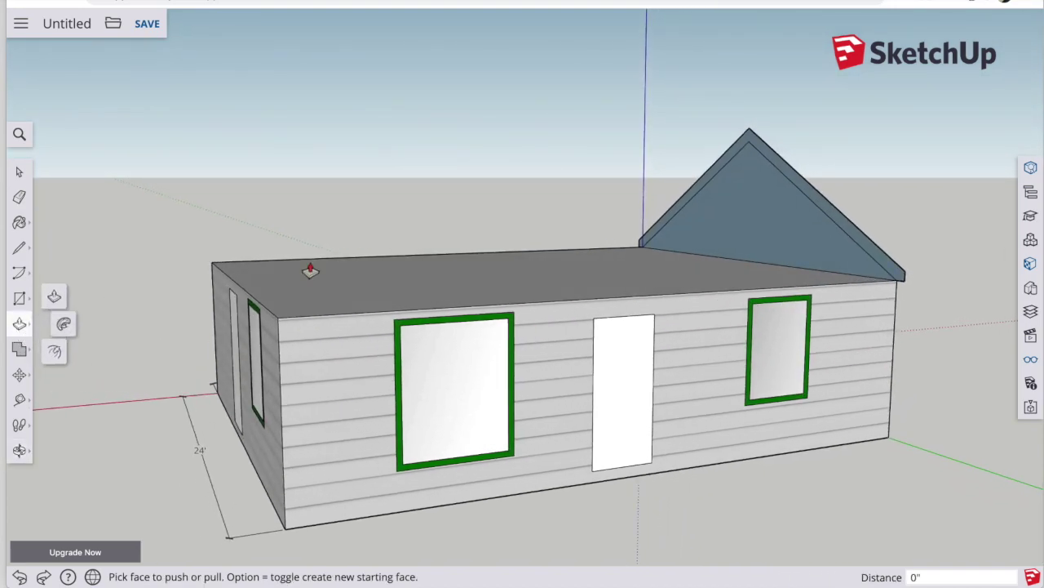
click(767, 247)
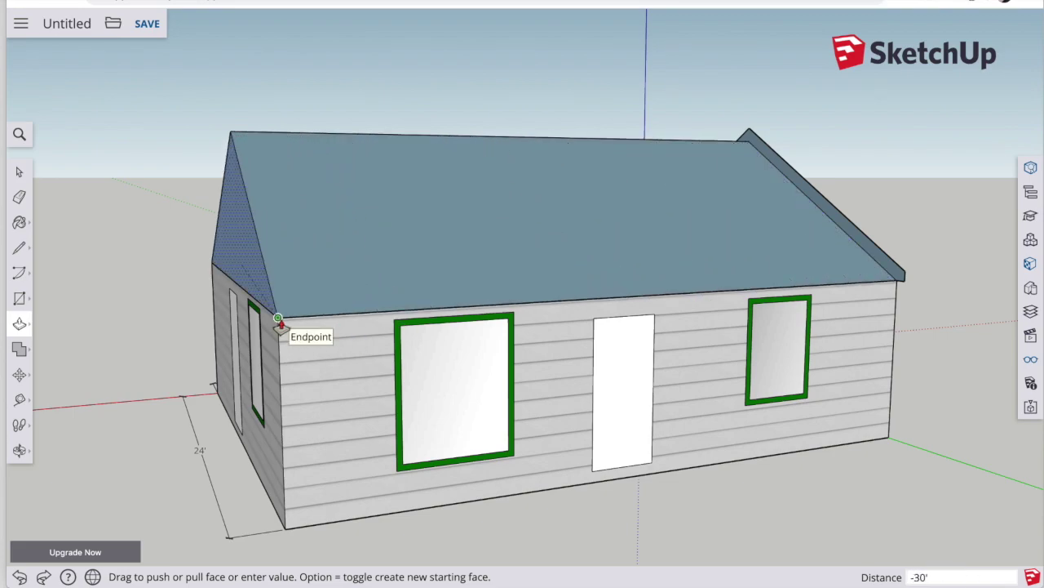
click(278, 318)
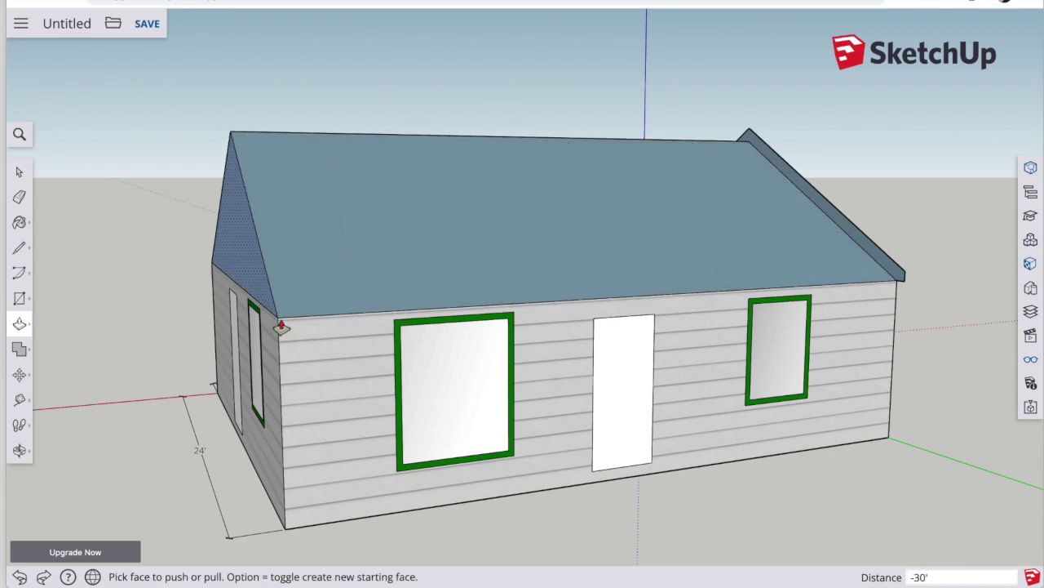
click(893, 272)
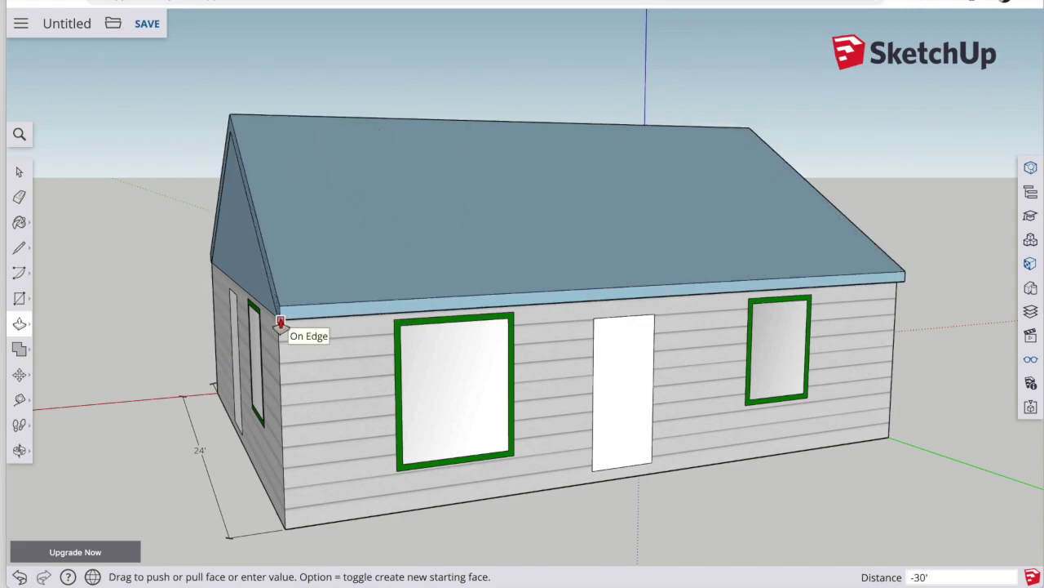
click(280, 323)
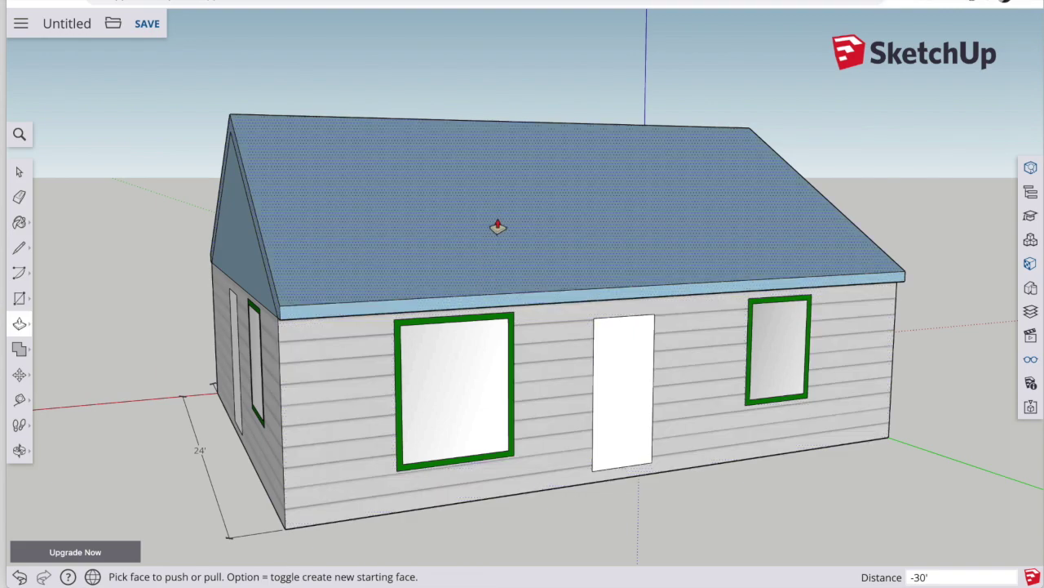
middle_drag(109, 338, 363, 303)
key(space)
Erase the edge between the gable and front wall, then orbit to the opposite gable end.
click(363, 295)
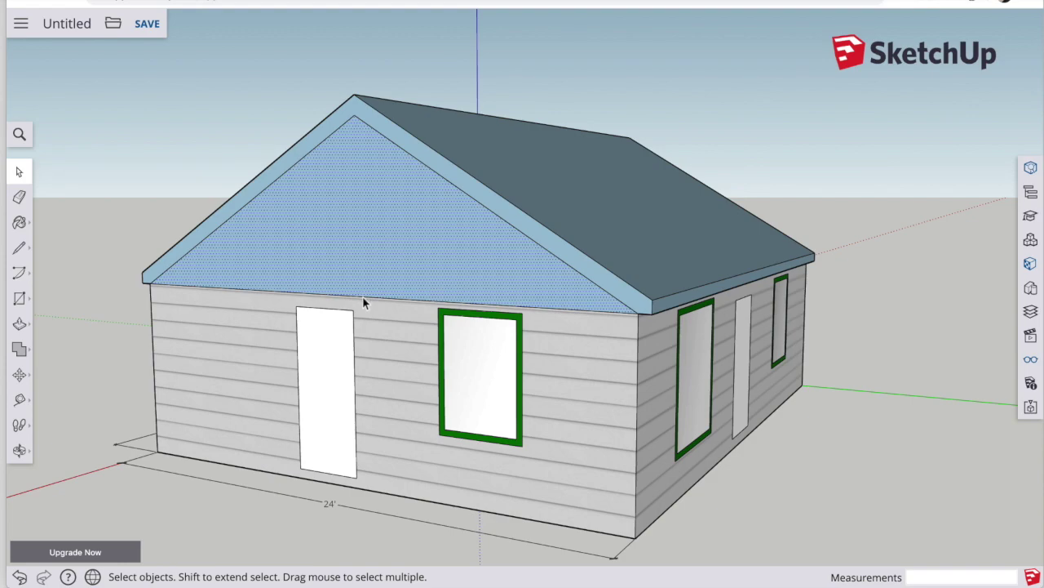
click(362, 296)
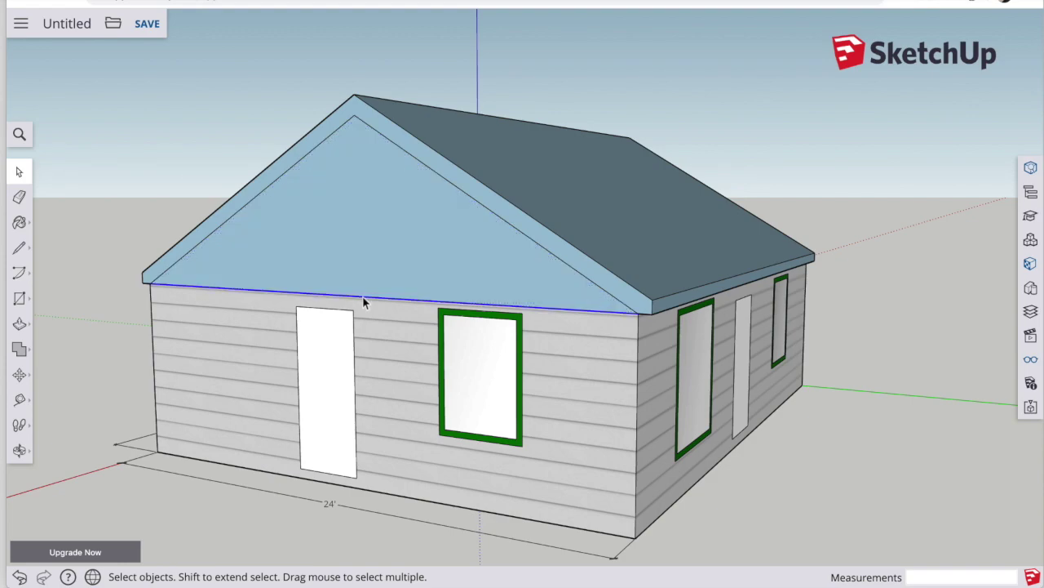
key(Delete)
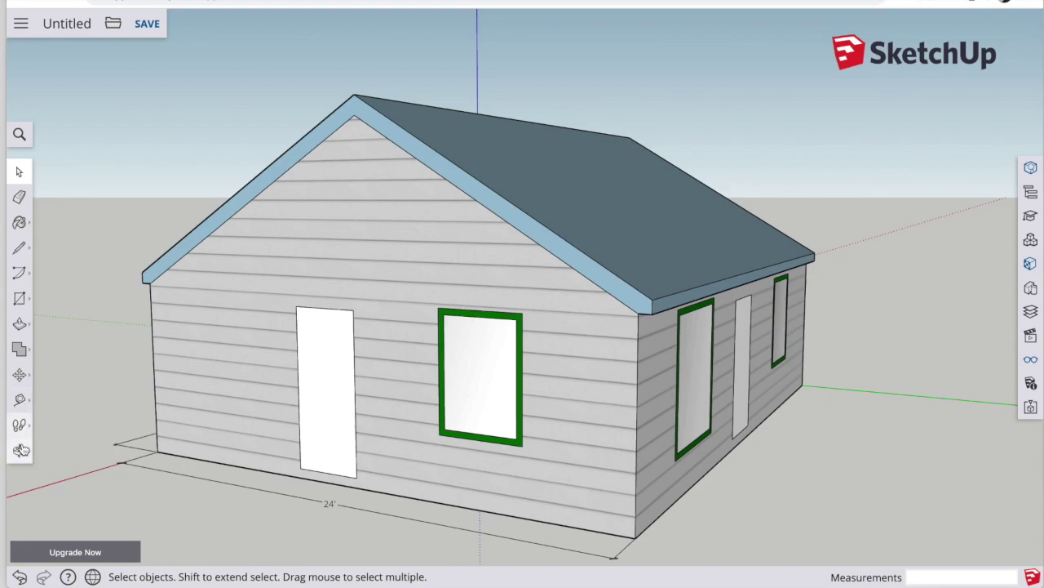
click(19, 399)
drag(103, 368, 634, 410)
Draw a line from the left eave corner to the roof peak, cancelling the unfinished right-side line.
scroll(634, 411, down, 3)
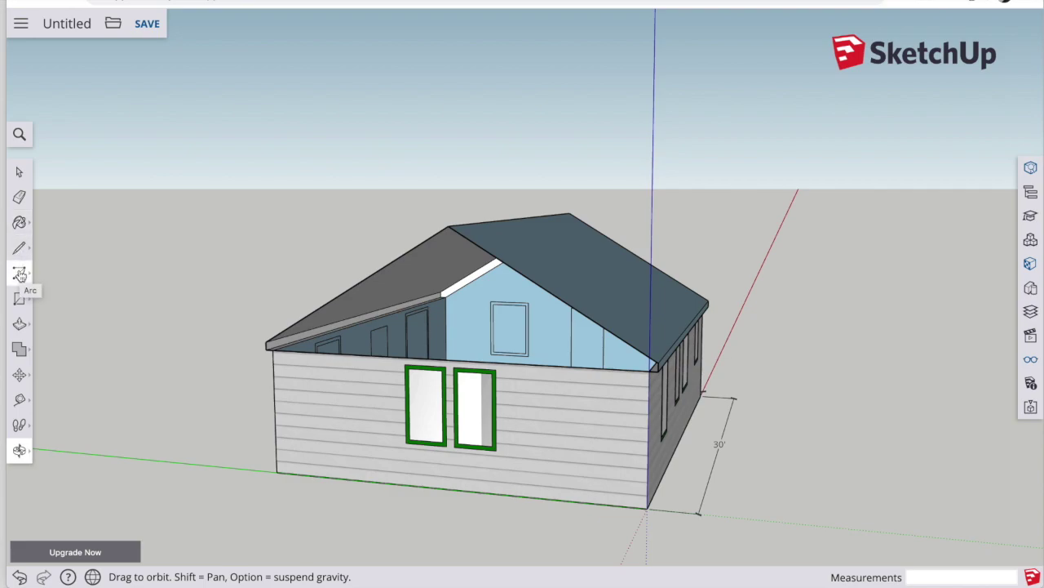
click(19, 250)
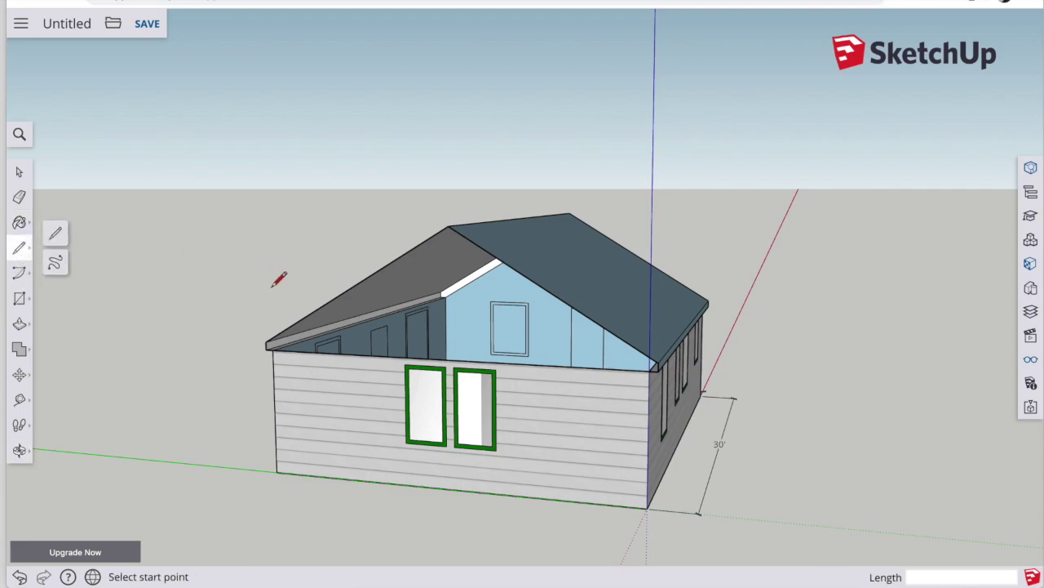
click(266, 342)
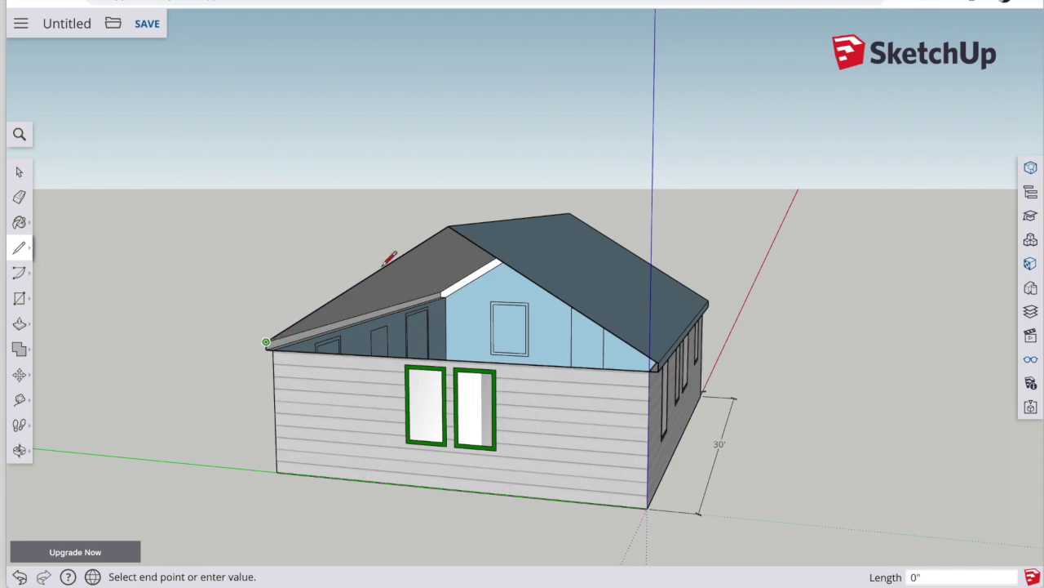
click(449, 227)
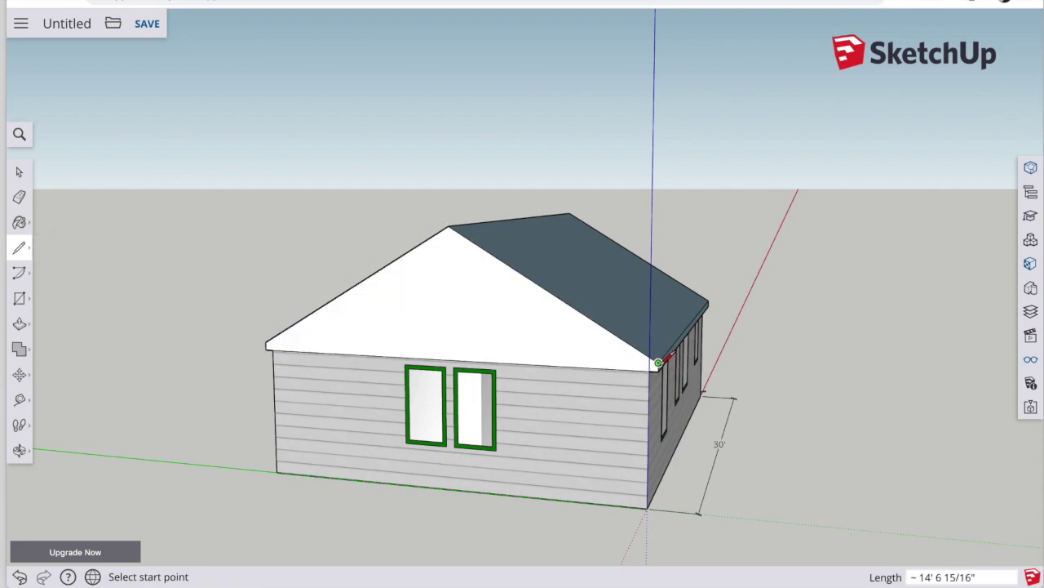
click(659, 362)
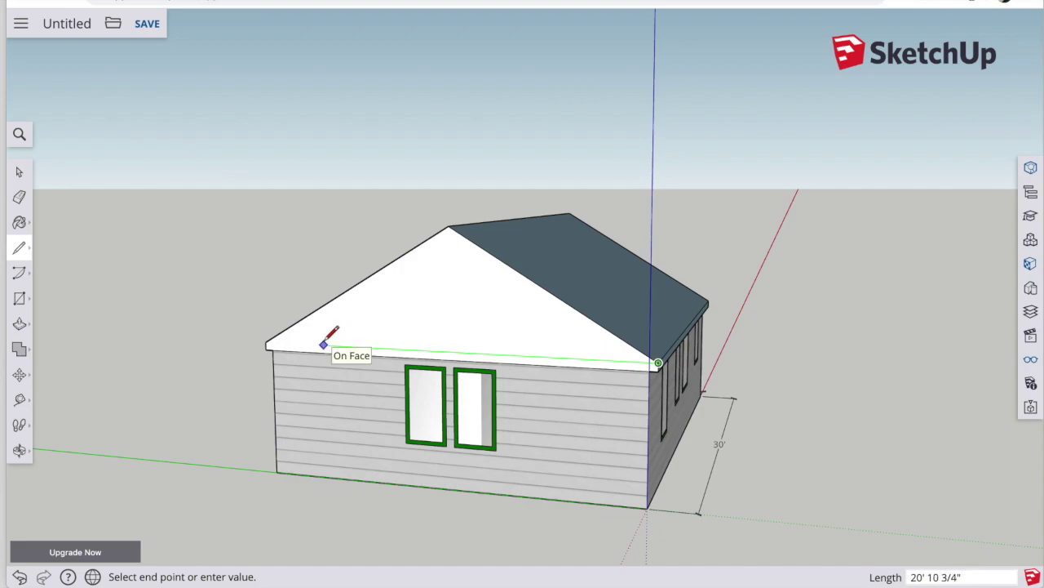
key(Escape)
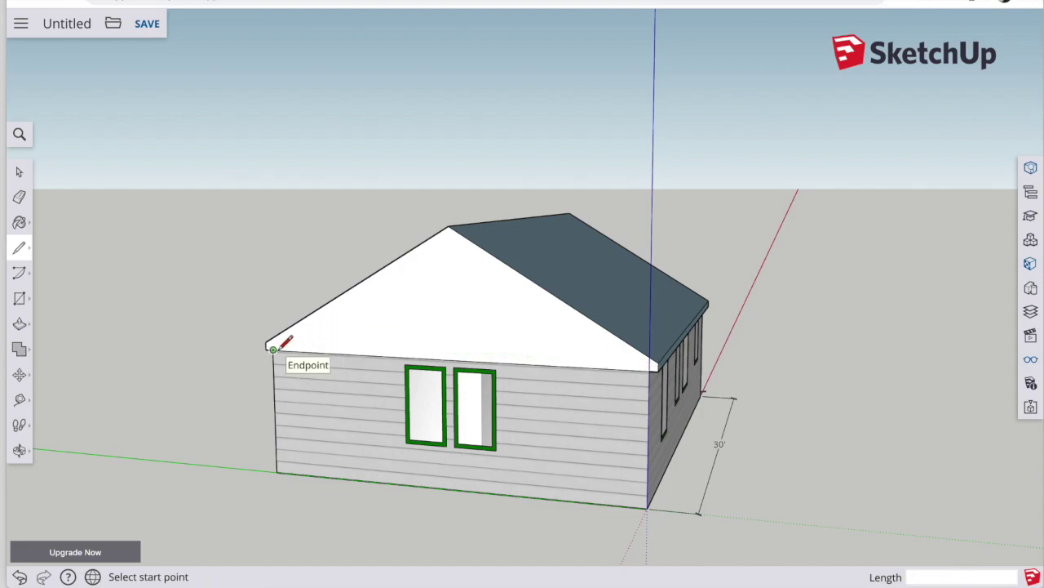
Measure the thickness of the roof edge with the Tape Measure.
scroll(457, 327, down, 3)
scroll(455, 328, up, 5)
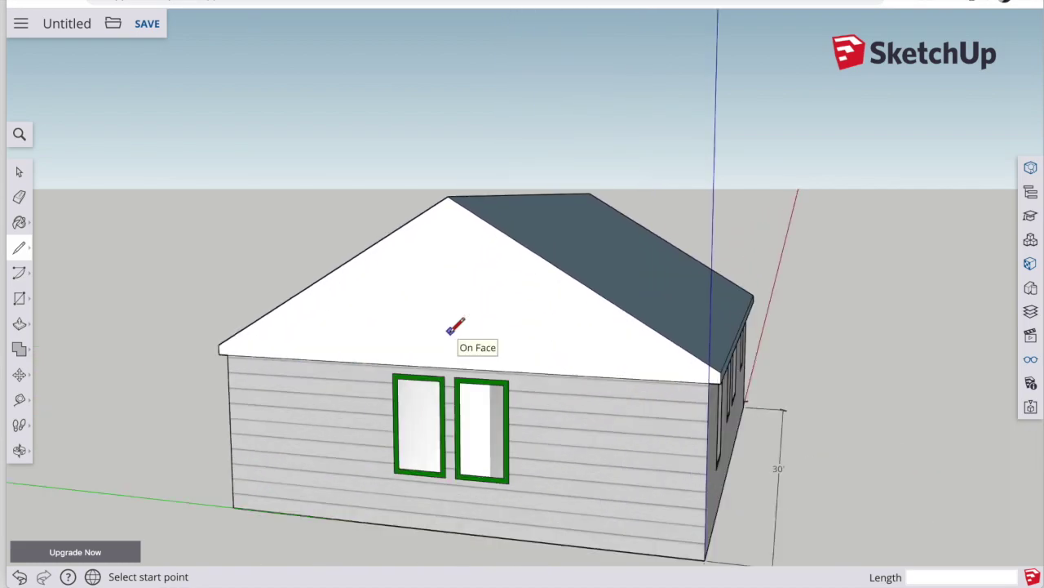
scroll(454, 329, up, 4)
scroll(454, 329, down, 4)
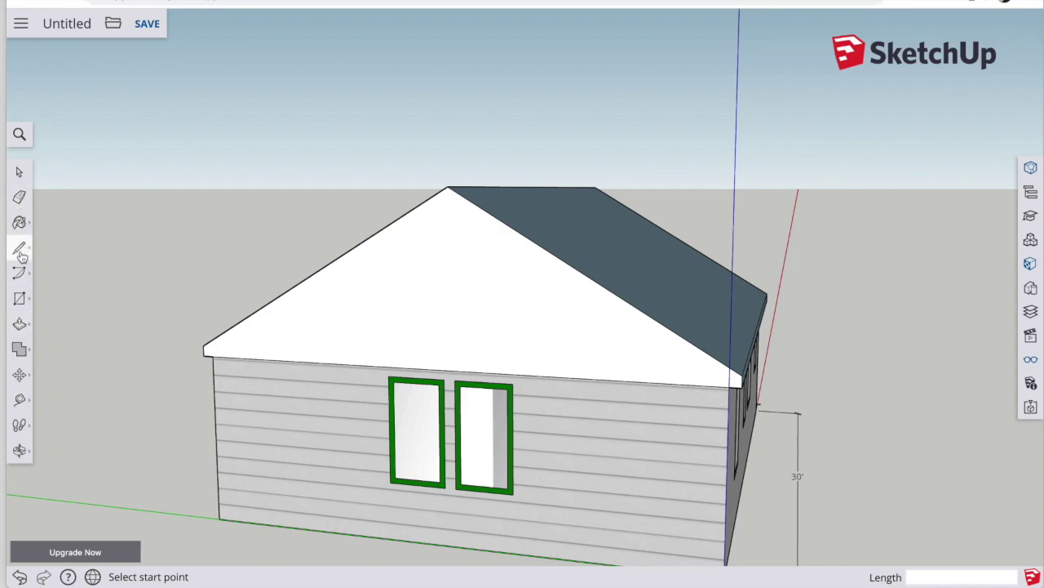
click(20, 399)
click(240, 323)
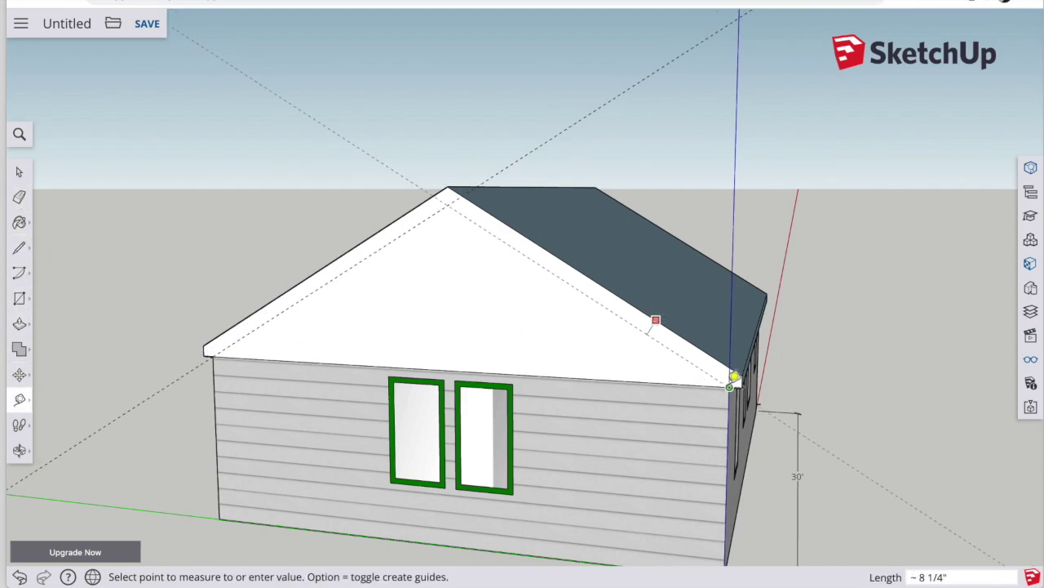
Draw lines from both eave corners to the apex and delete the horizontal edge under the gable.
click(20, 247)
click(213, 356)
click(446, 204)
click(730, 382)
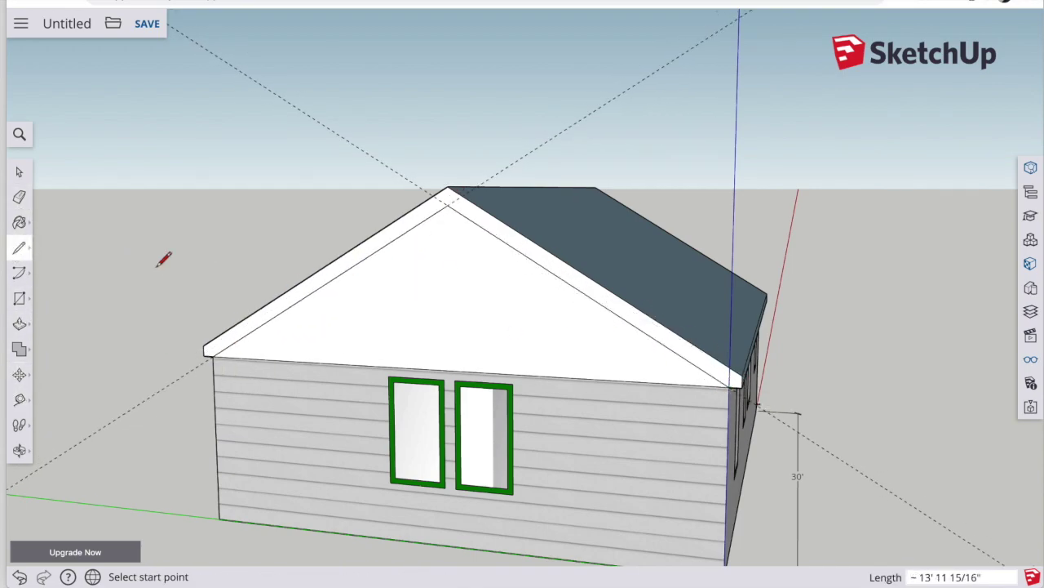
key(space)
click(320, 363)
key(Delete)
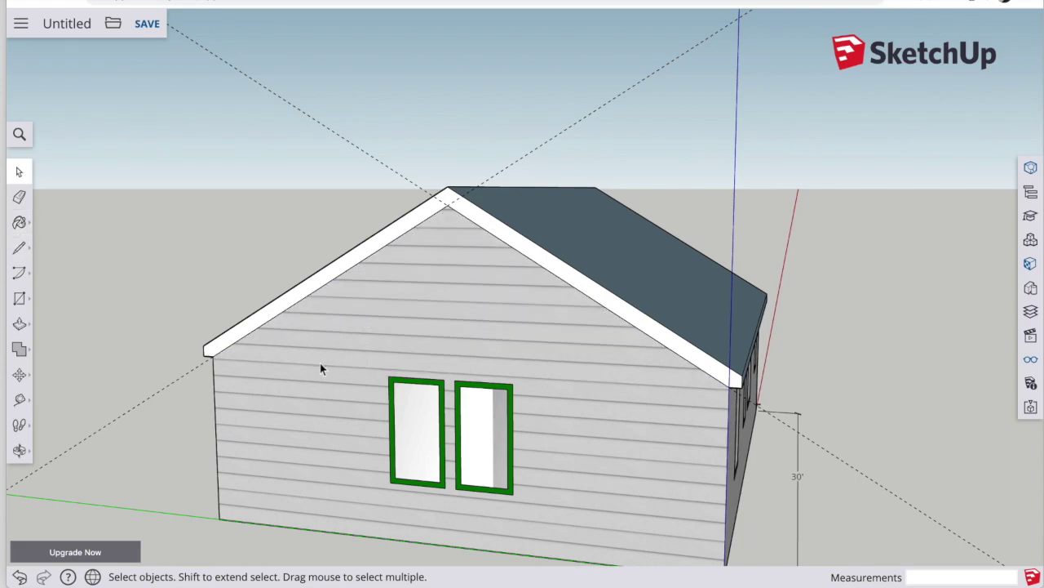
Paint the long eave fascia and a gable rake fascia green Color G08 on the door side.
key(o)
drag(104, 318, 886, 319)
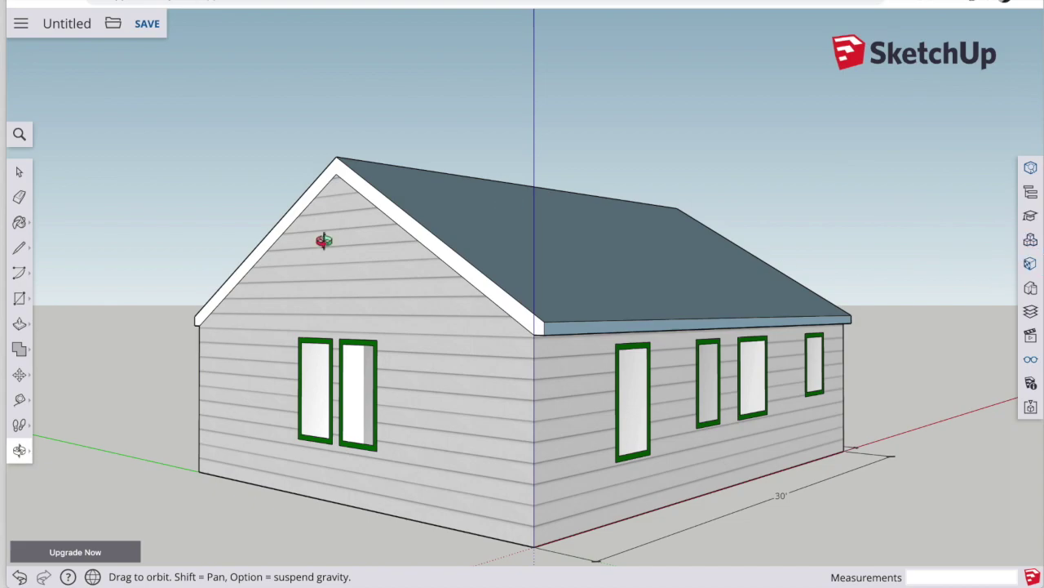
mouse_move(326, 236)
mouse_down()
mouse_move(204, 305)
mouse_move(514, 342)
mouse_move(725, 343)
mouse_move(744, 329)
mouse_move(748, 296)
mouse_move(716, 246)
mouse_up()
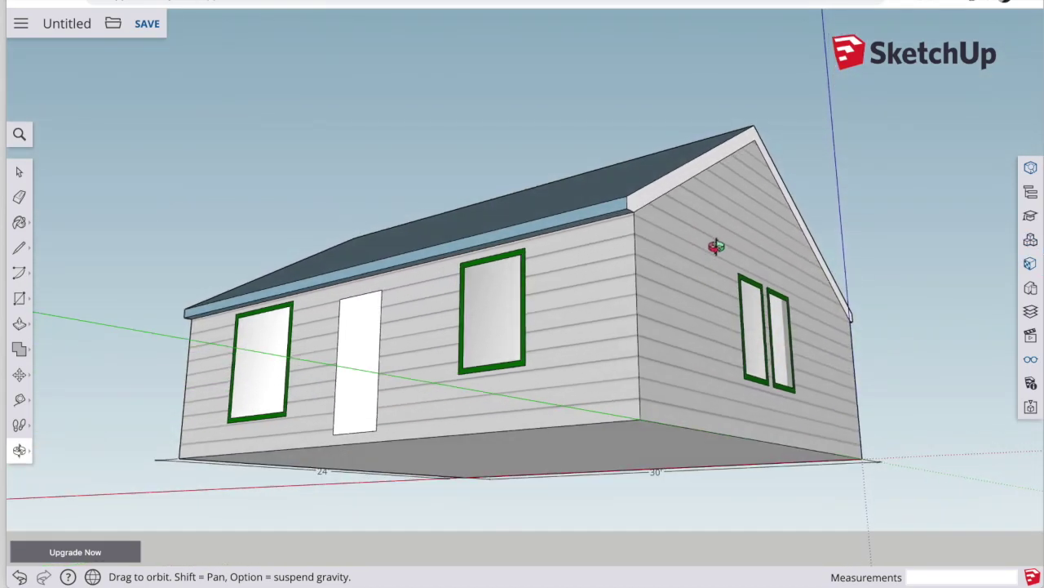
click(19, 230)
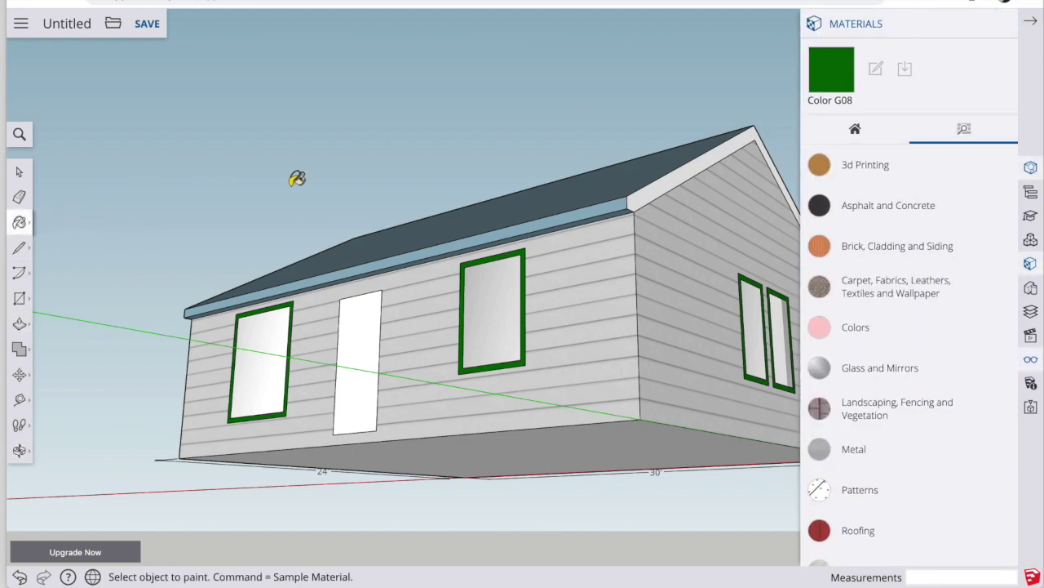
click(881, 328)
scroll(947, 359, down, 5)
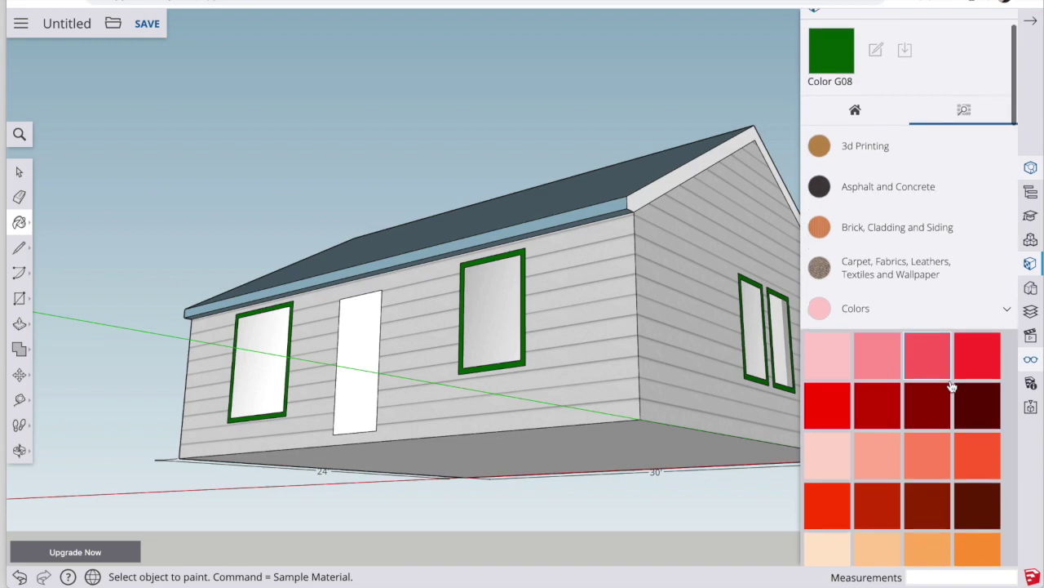
scroll(951, 386, down, 3)
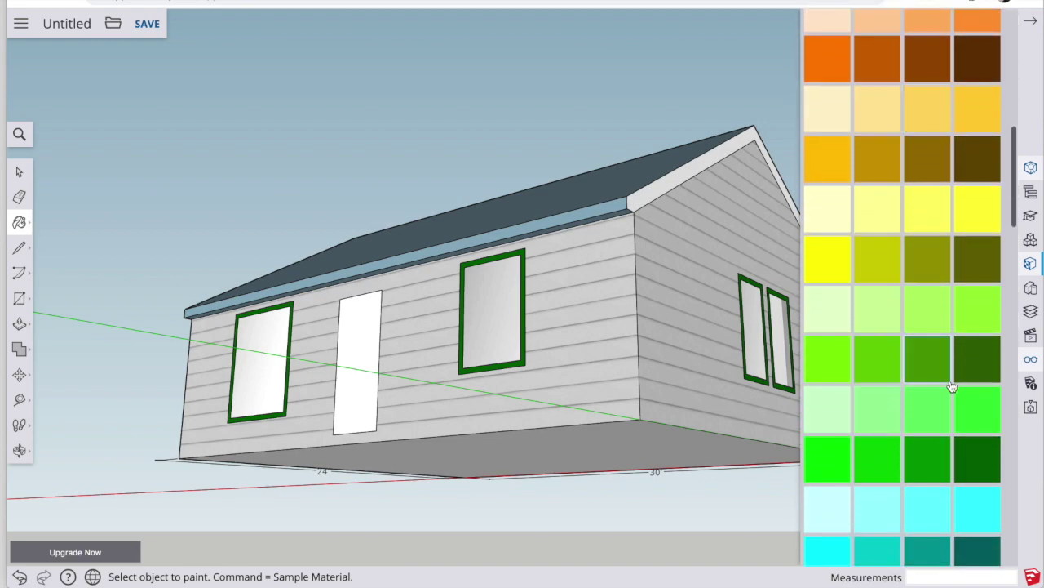
click(631, 205)
click(626, 200)
click(647, 192)
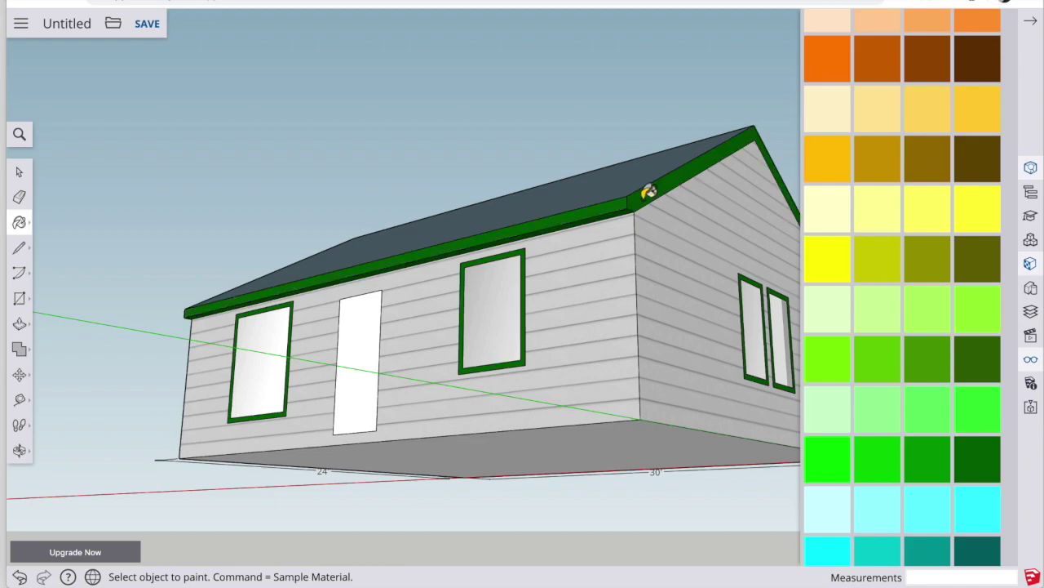
Paint the remaining eave fascia and the other gable rake trim green.
click(19, 449)
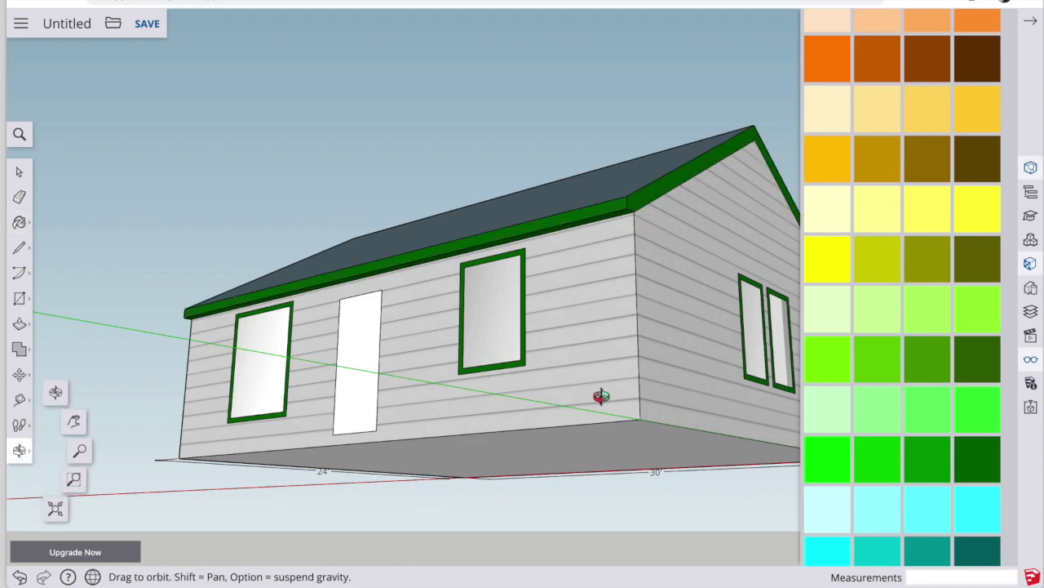
mouse_move(601, 397)
mouse_down()
mouse_move(296, 387)
mouse_move(642, 343)
mouse_move(381, 375)
mouse_up()
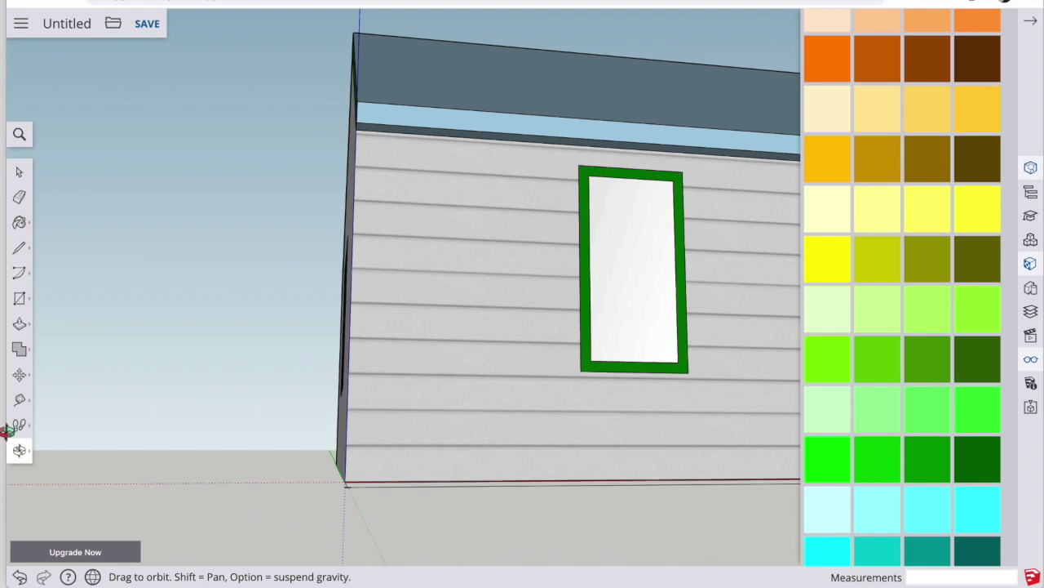
click(18, 222)
click(443, 122)
click(19, 450)
mouse_move(163, 383)
mouse_down()
mouse_move(326, 313)
mouse_move(480, 303)
mouse_move(28, 273)
mouse_up()
click(19, 222)
click(527, 205)
click(19, 449)
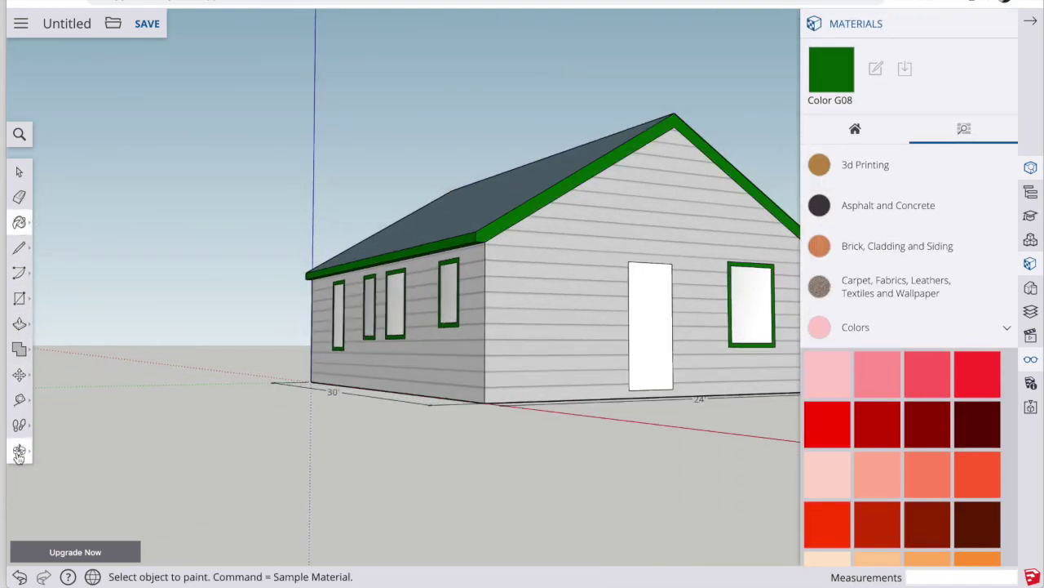
drag(285, 384, 456, 367)
Pick the grey asphalt shingle material from Roofing and paint the first roof slope.
click(868, 326)
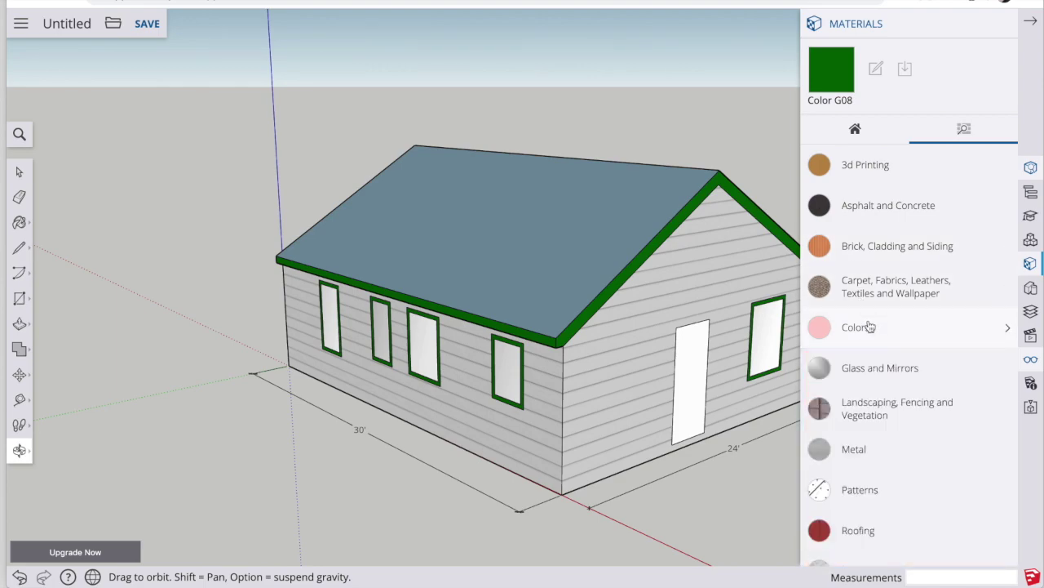
scroll(870, 326, down, 1)
scroll(870, 326, down, 5)
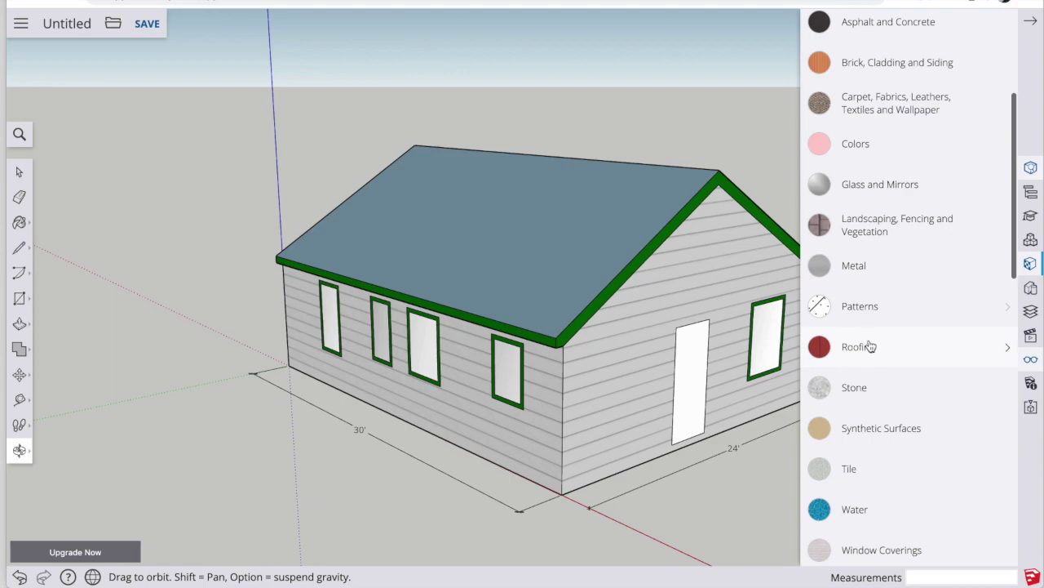
click(870, 347)
click(977, 392)
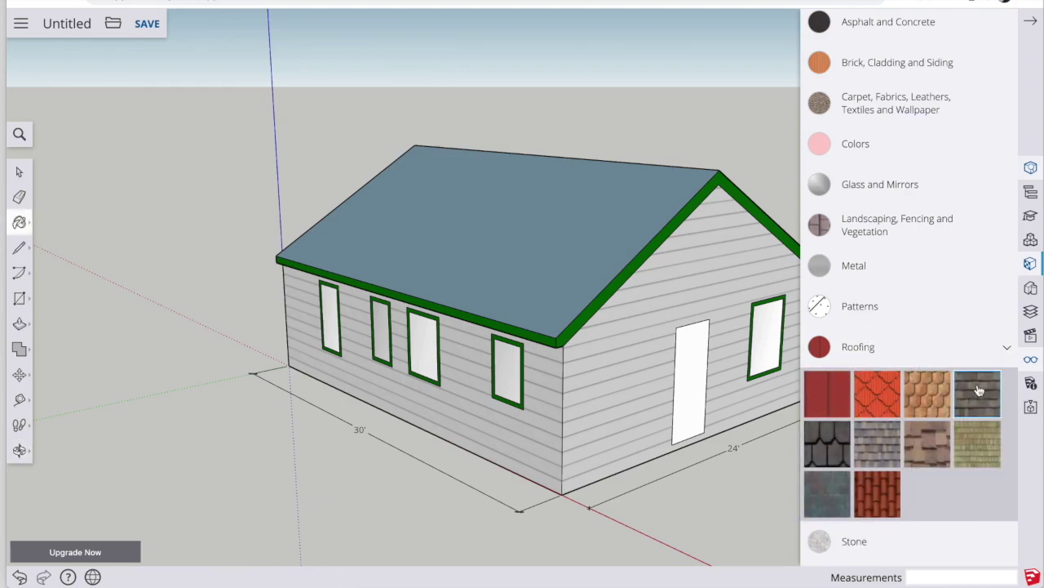
click(562, 254)
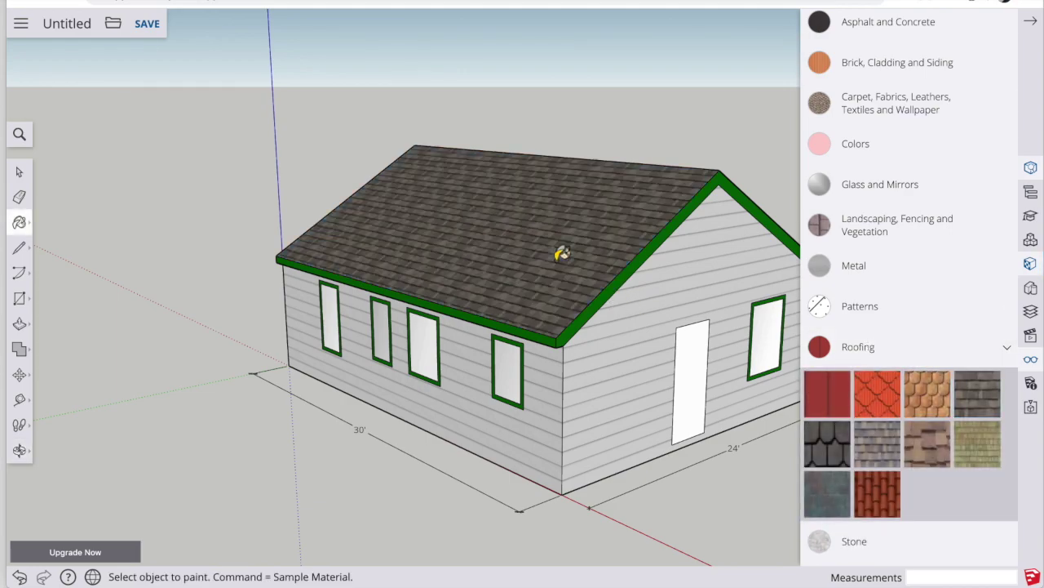
Paint the opposite roof slope with the same asphalt shingles.
click(19, 449)
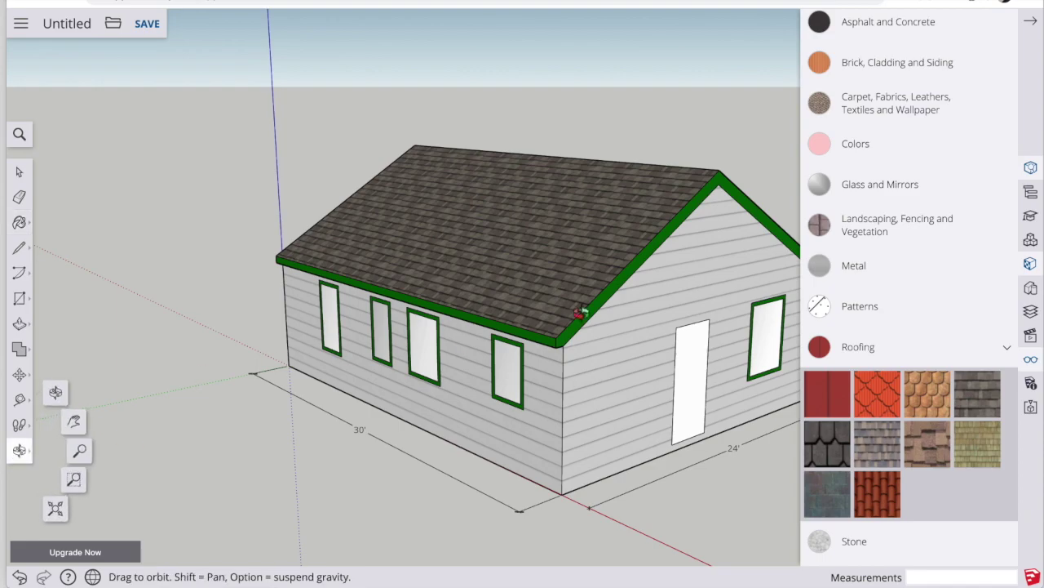
drag(583, 302, 360, 308)
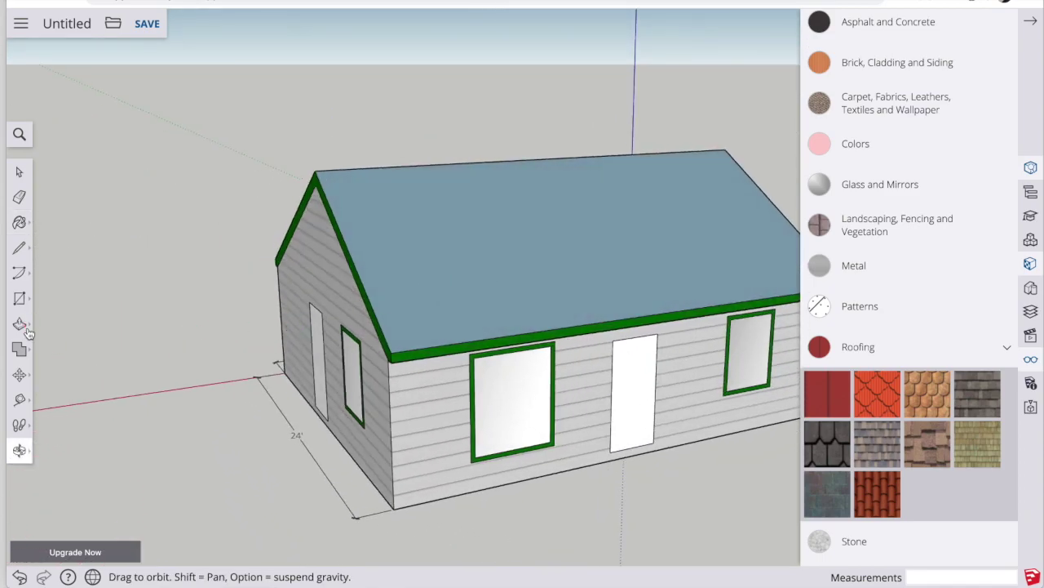
click(19, 222)
click(551, 214)
click(1035, 23)
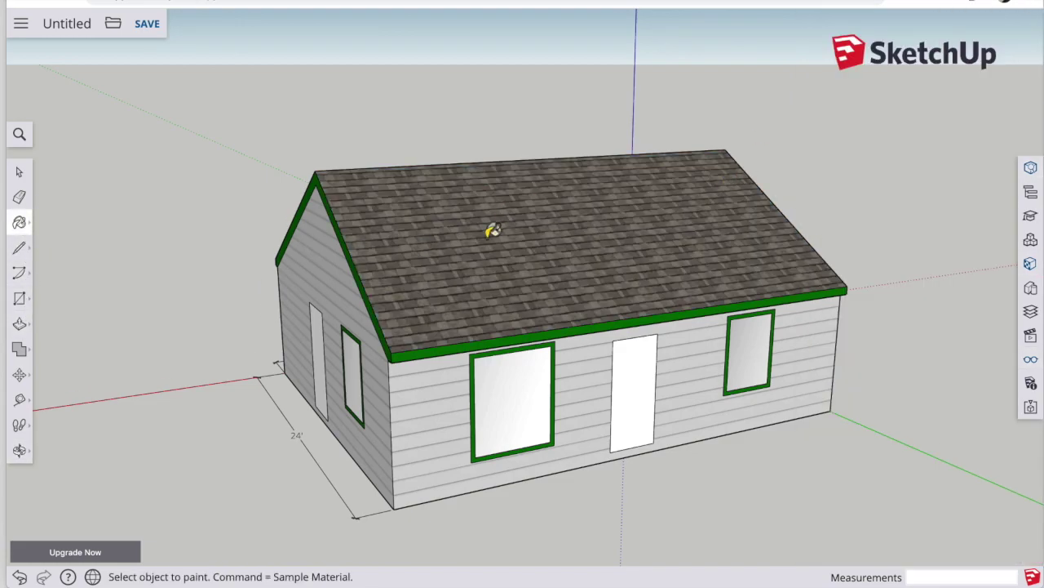
key(o)
drag(490, 232, 181, 318)
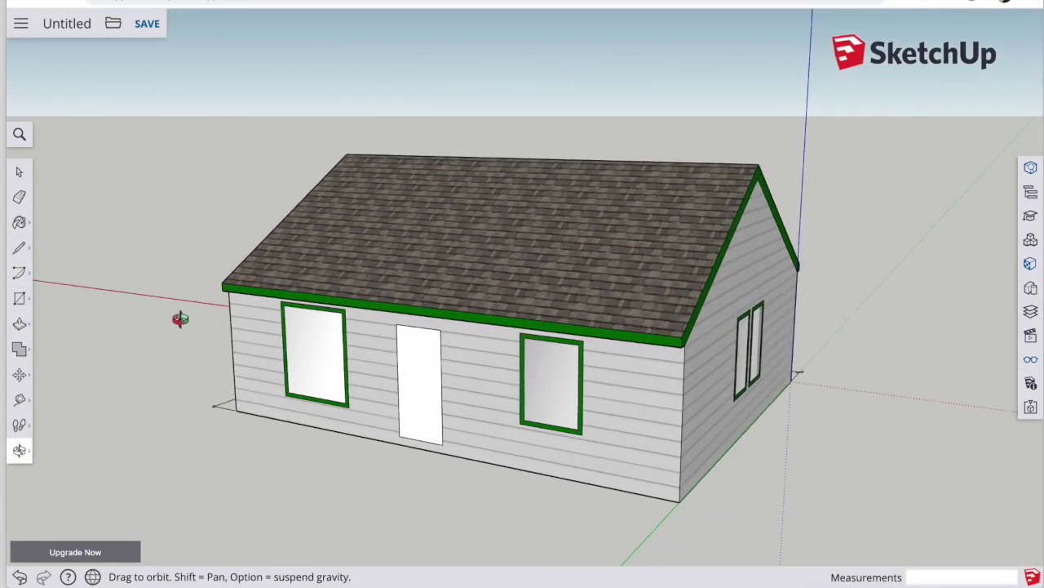
drag(268, 292, 866, 271)
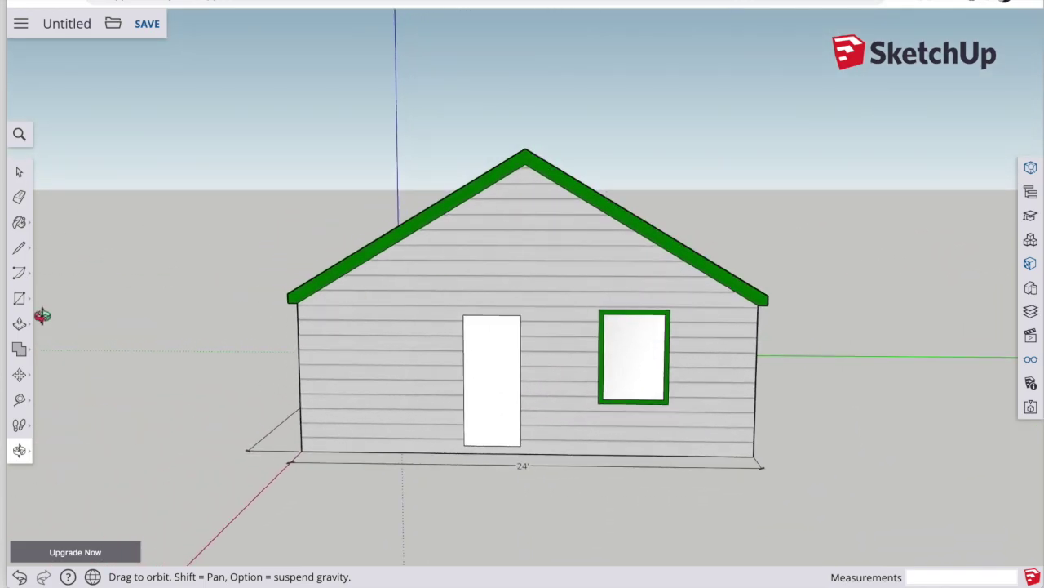
Place horizontal guides on the gable 40 above the wall's top edge and 9 above that.
key(t)
click(298, 300)
click(759, 300)
click(541, 303)
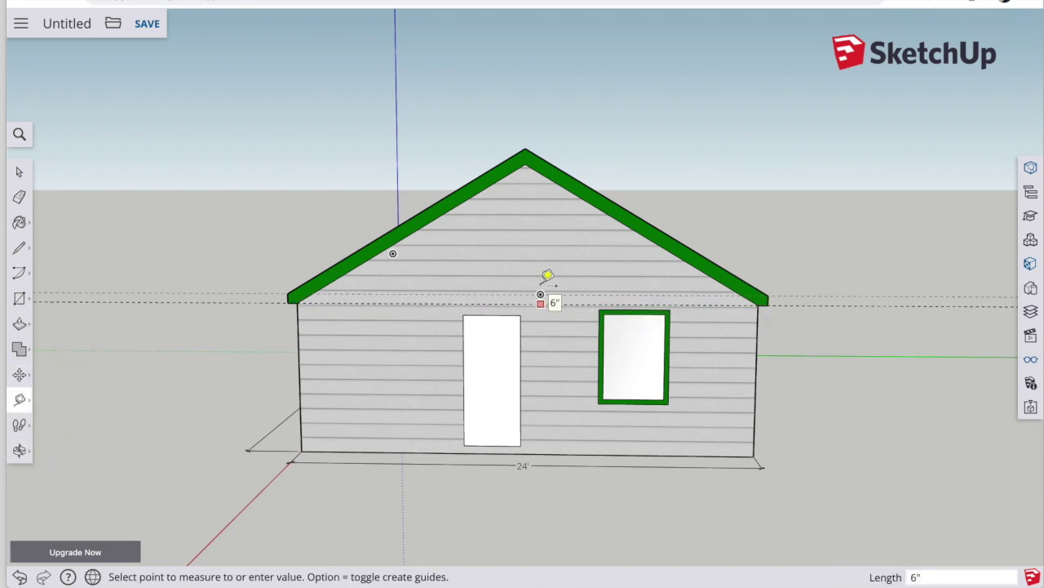
text(40)
key(Return)
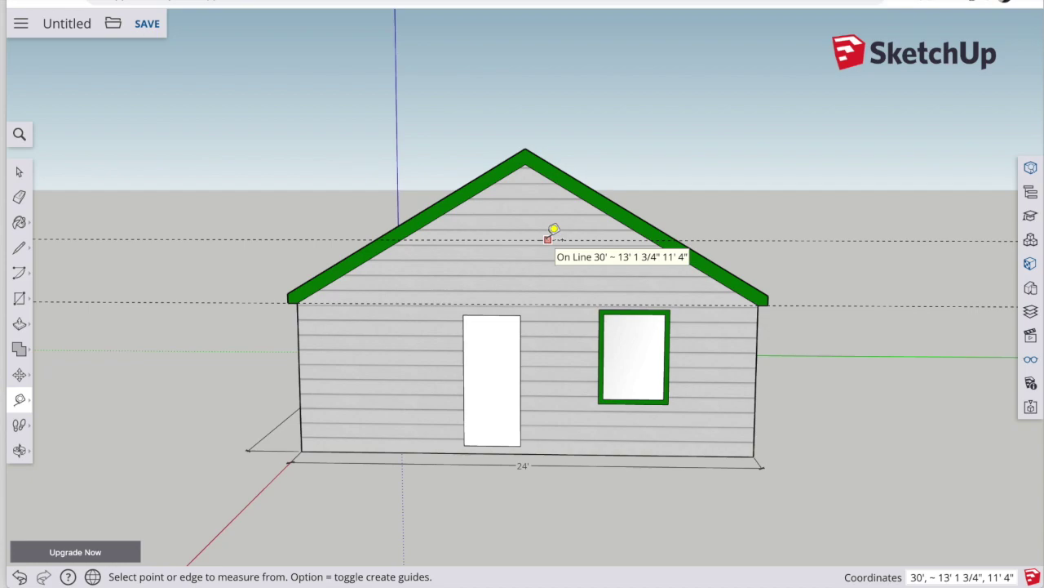
click(547, 239)
text(9)
key(Return)
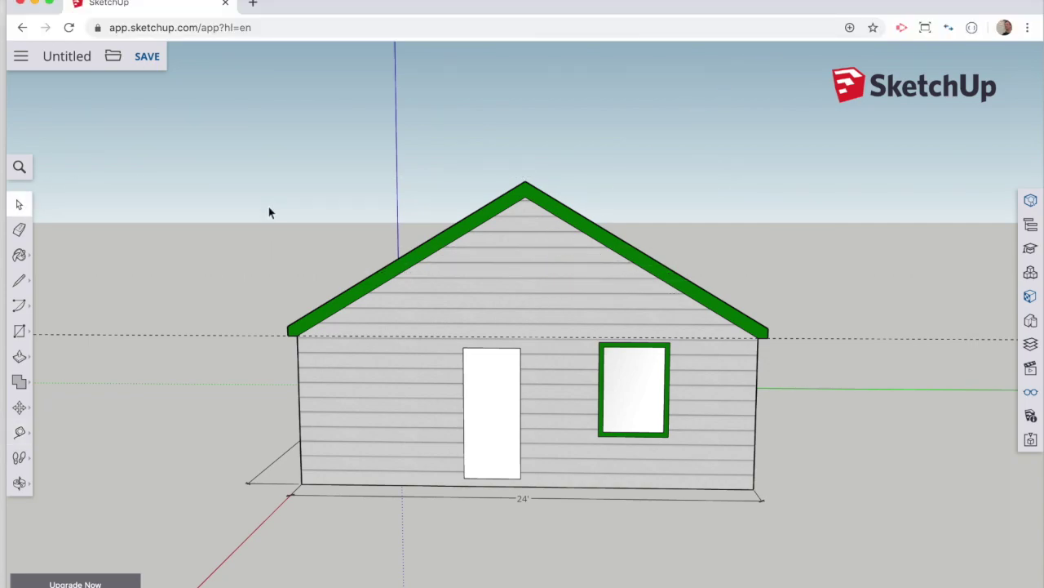
Add vertical guides beside the roof peak and draw the outer window rectangle between the guides.
key(t)
click(448, 334)
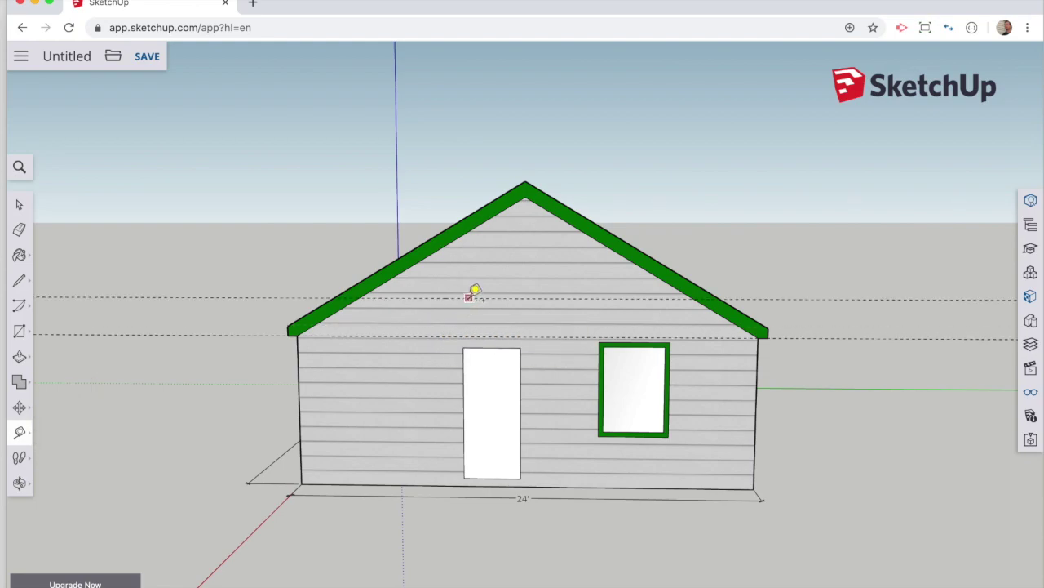
click(469, 297)
click(531, 180)
click(536, 478)
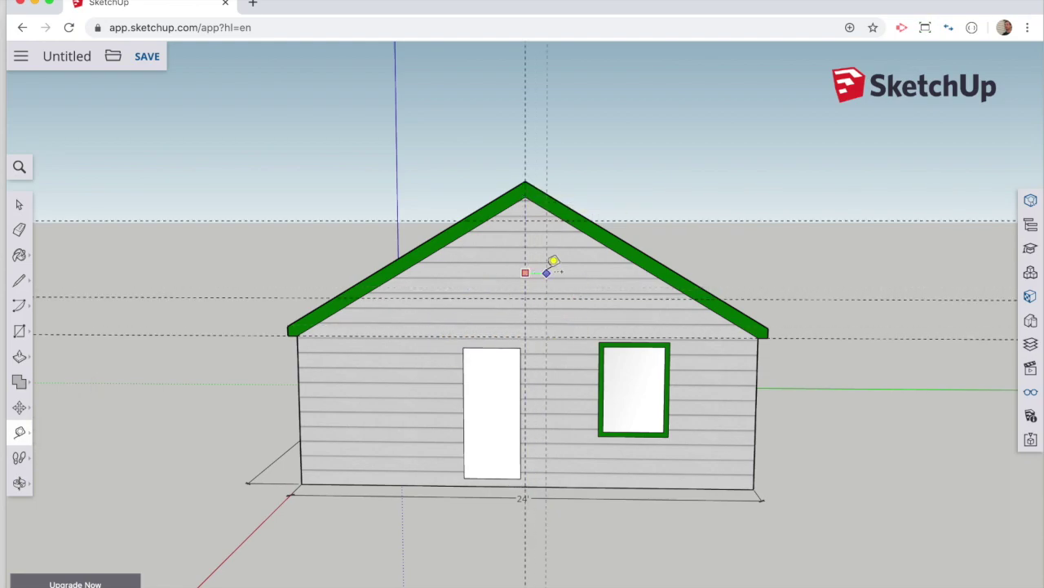
click(499, 263)
key(r)
click(499, 220)
click(552, 297)
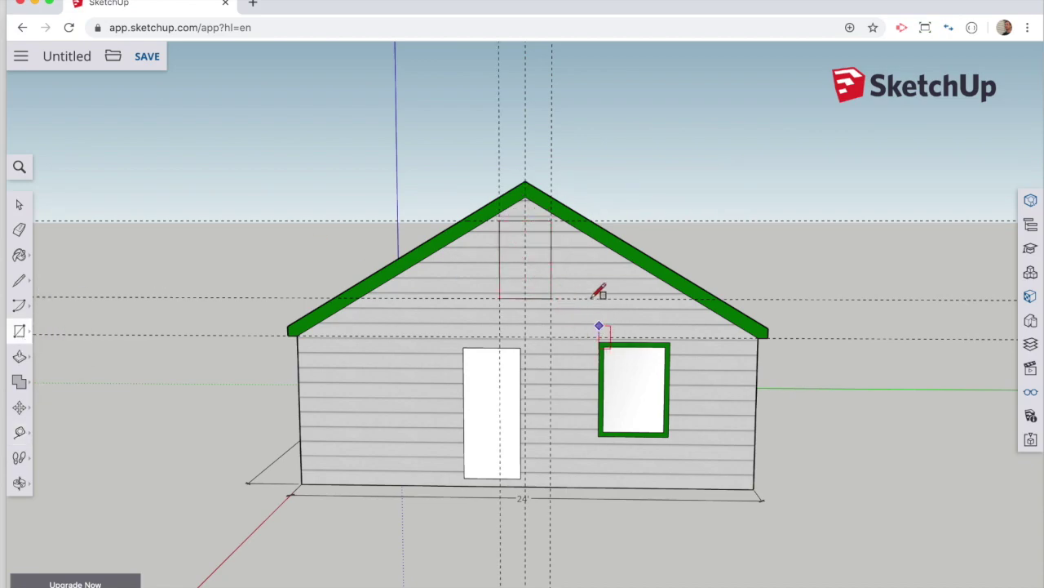
scroll(586, 277, up, 3)
Place offset guides inside the outline and draw the inner window pane rectangle.
click(19, 432)
click(447, 245)
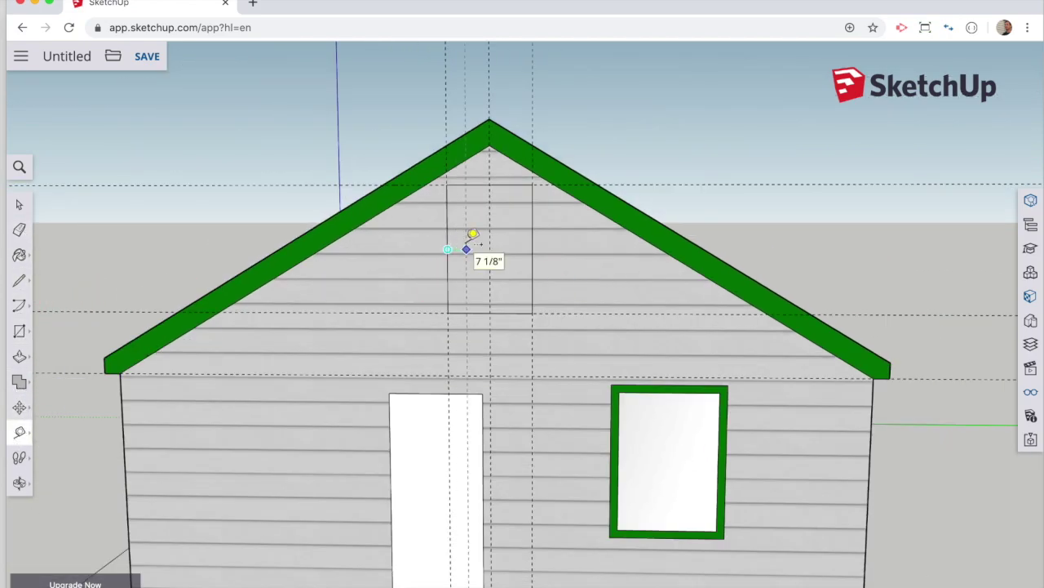
click(455, 241)
click(514, 186)
click(517, 193)
click(527, 214)
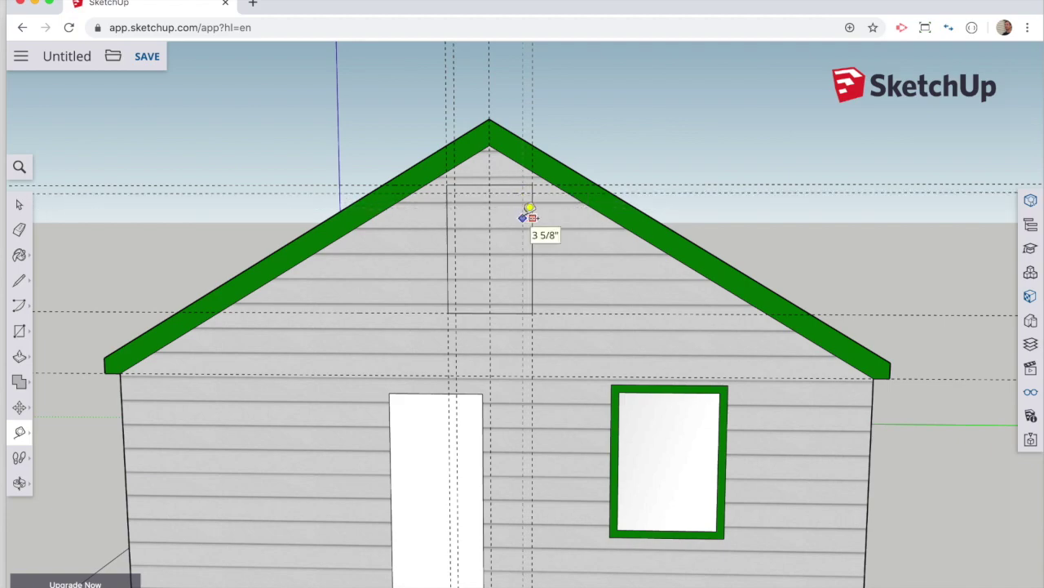
click(513, 303)
key(r)
click(457, 193)
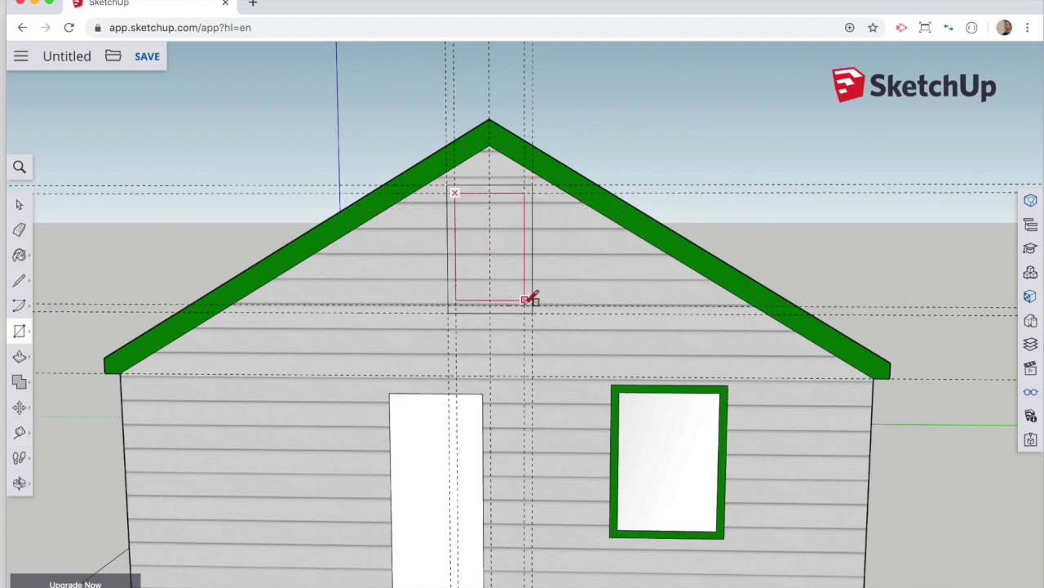
click(524, 303)
key(shift+d)
Paint the pane with Mirror 02 glass and the window frame green.
key(b)
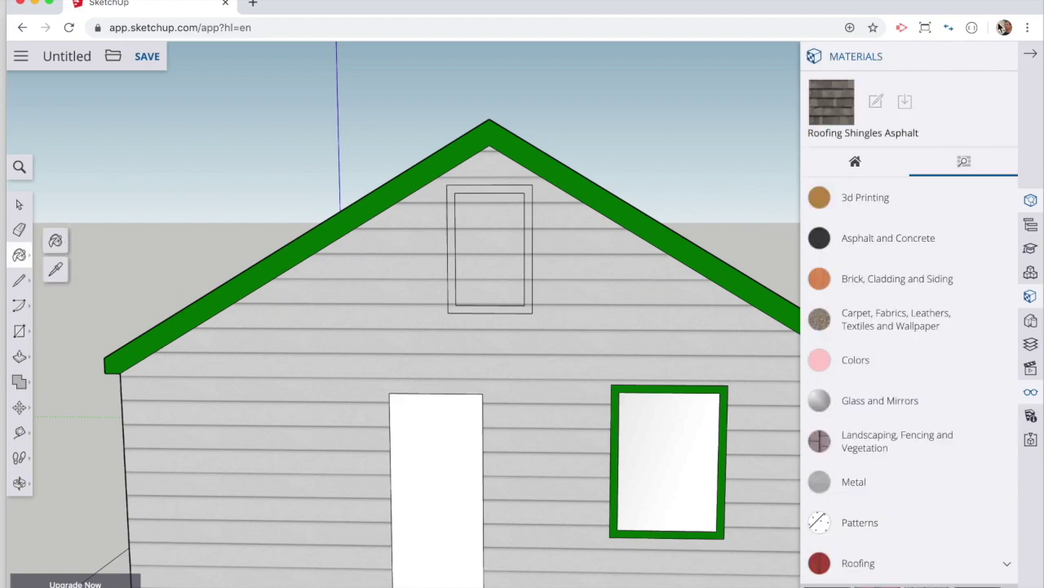
click(879, 400)
click(832, 441)
click(489, 249)
click(879, 400)
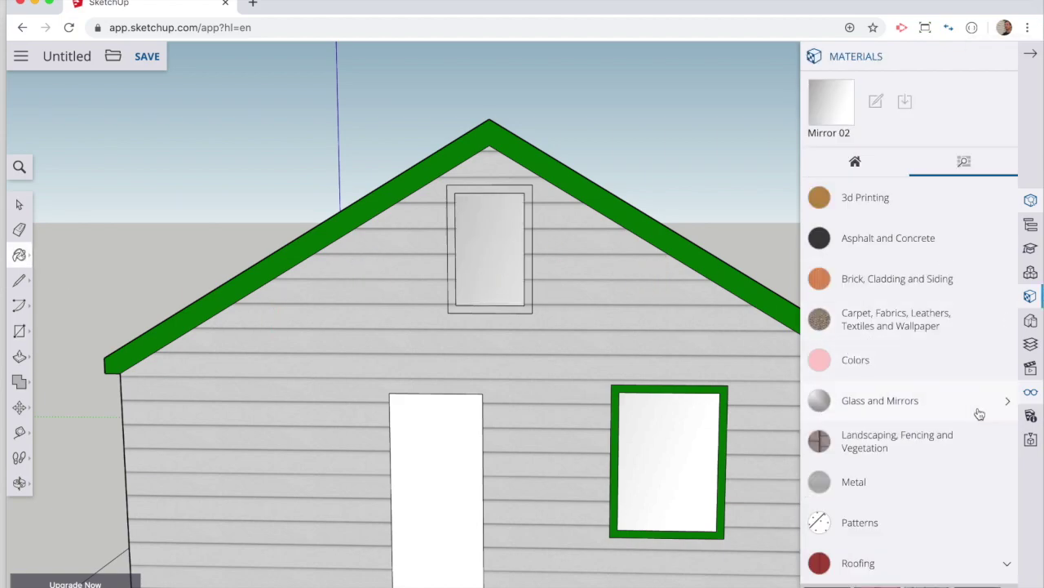
click(855, 359)
click(946, 396)
click(489, 189)
scroll(940, 121, up, 5)
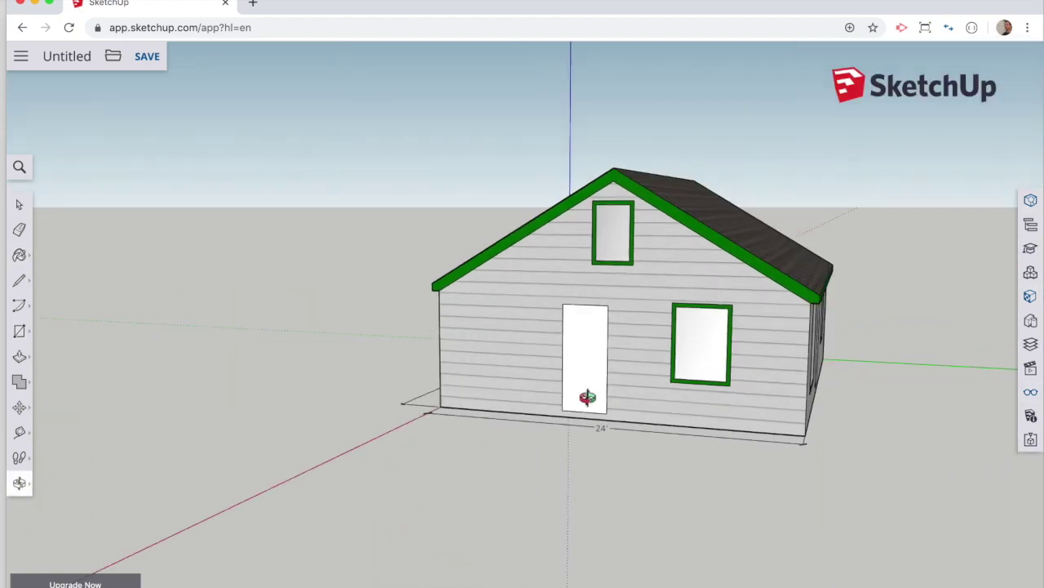
drag(587, 397, 70, 390)
Lay out guides on the opposite gable from the eave line and roof peak for the window.
click(19, 432)
click(278, 305)
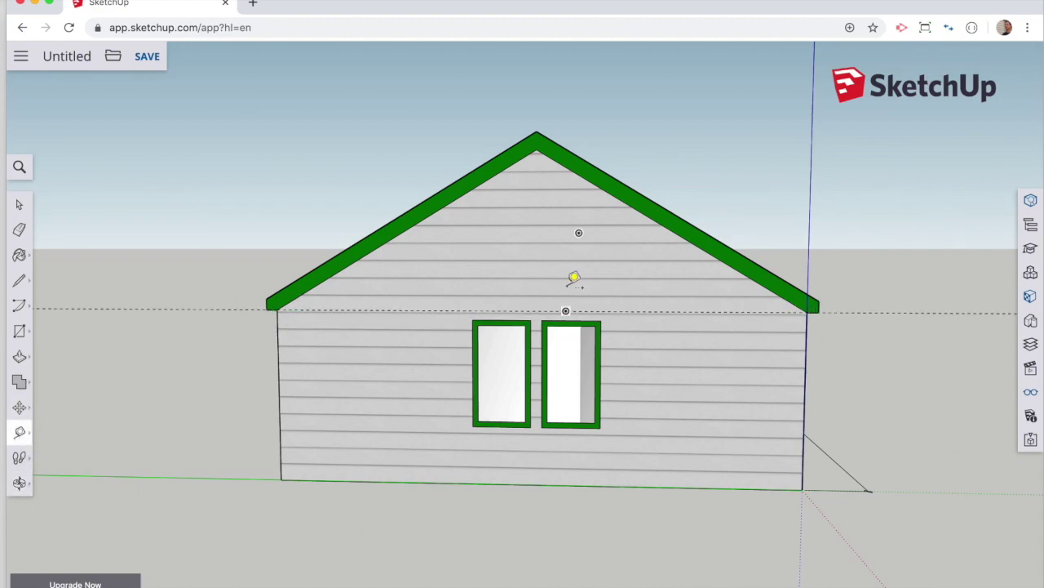
click(588, 265)
click(541, 176)
click(537, 131)
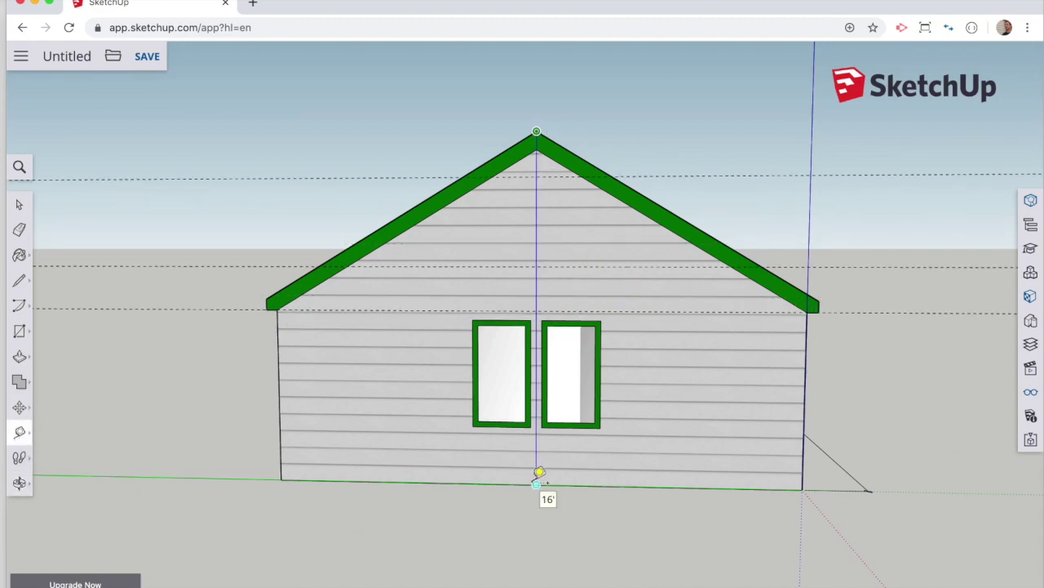
click(539, 473)
click(510, 202)
key(r)
scroll(583, 212, up, 4)
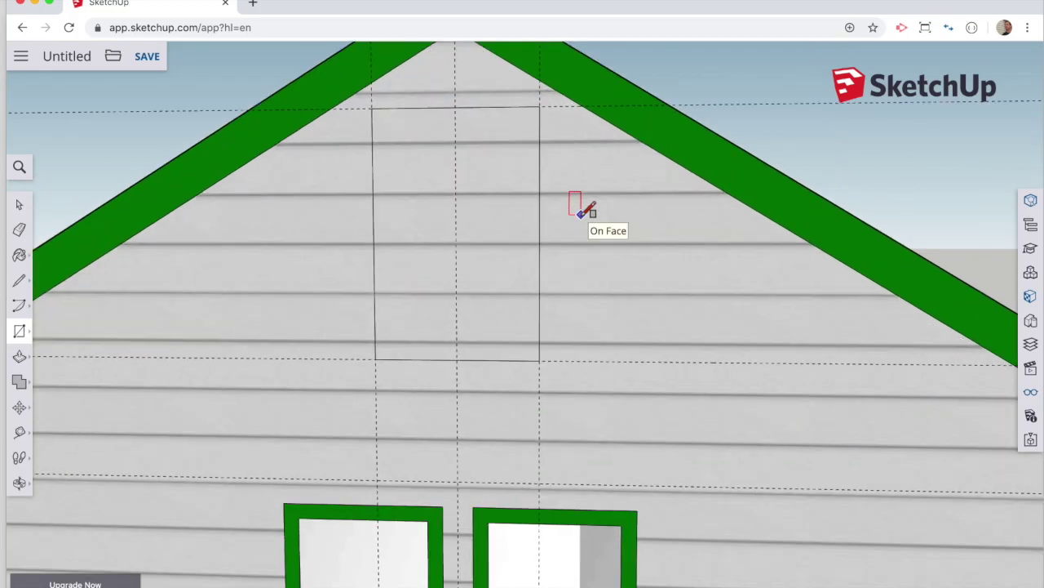
key(t)
key(r)
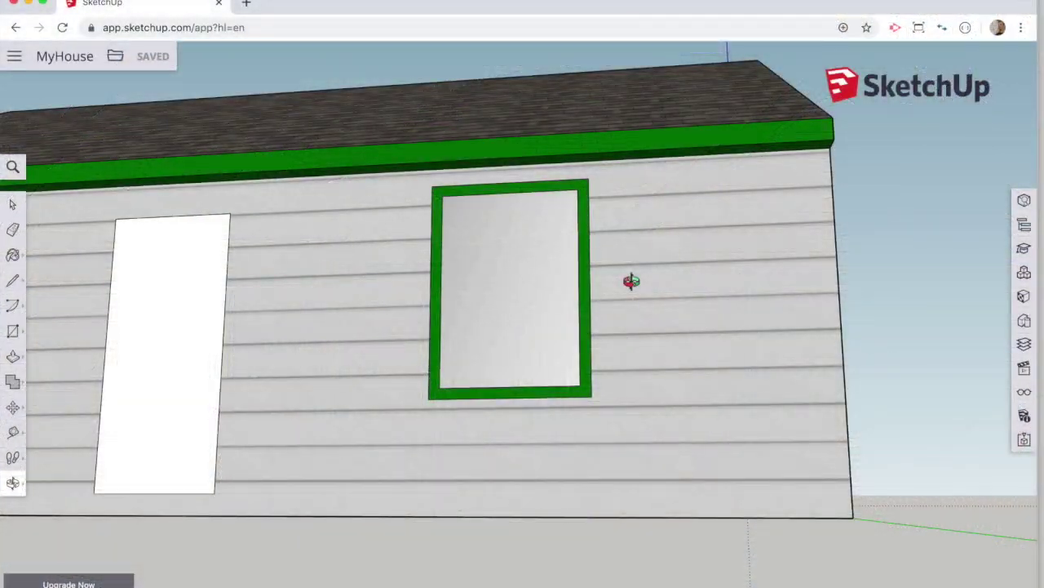
Place a vertical guide across the long wall from the window's right edge, then one from the corner.
click(14, 432)
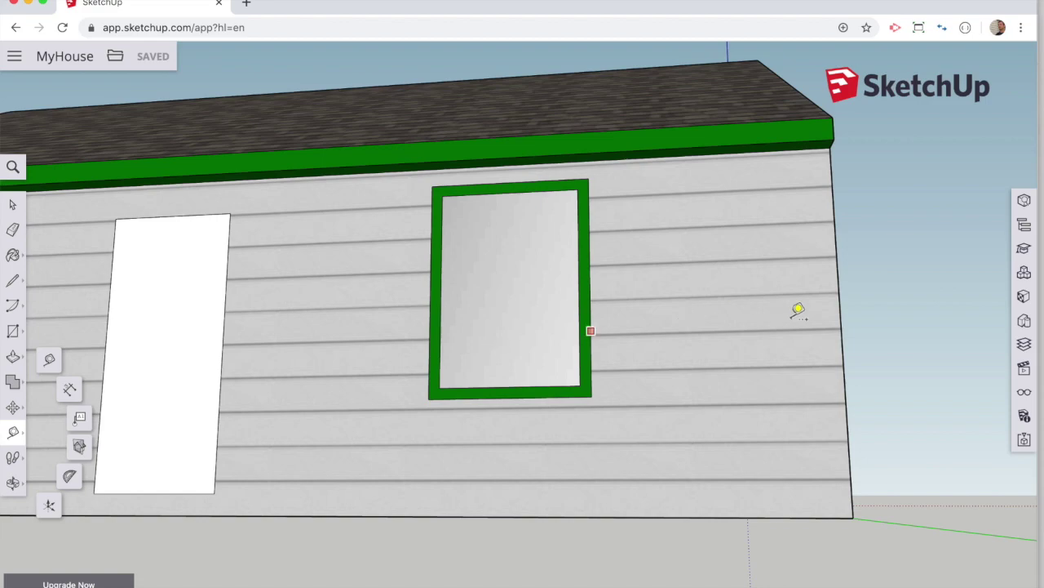
click(840, 305)
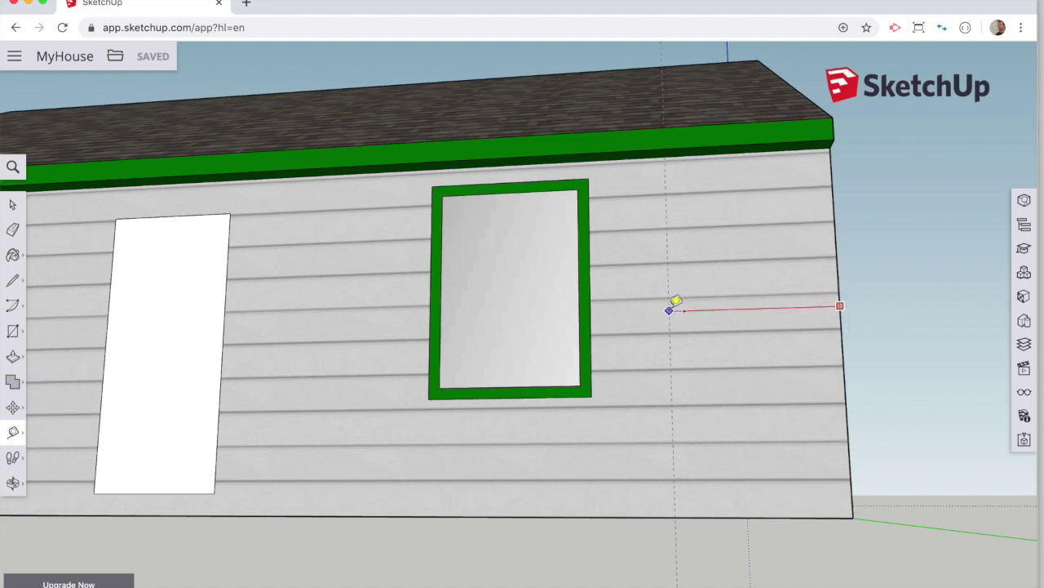
key(shift)
click(605, 306)
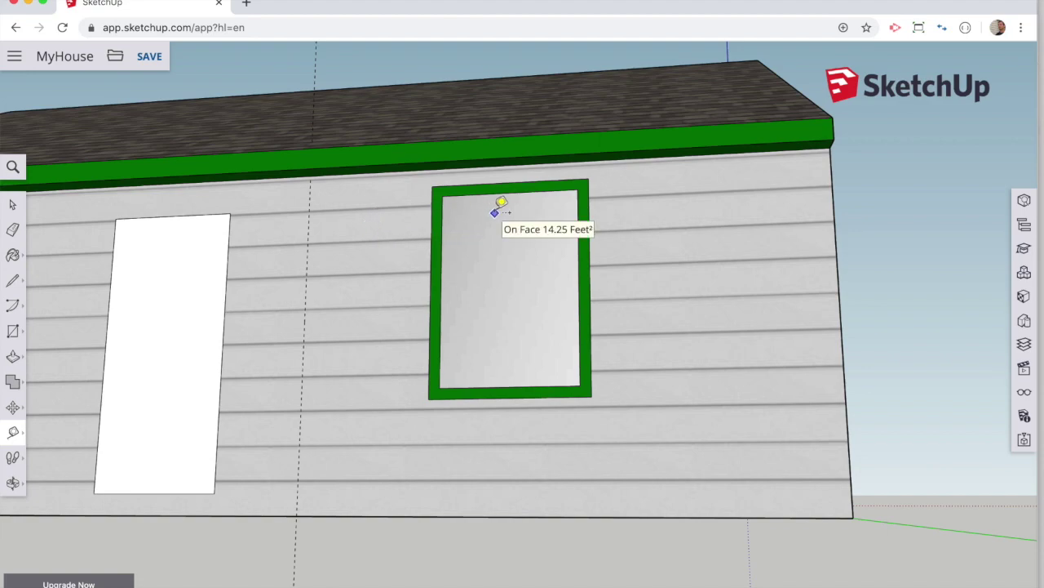
click(841, 199)
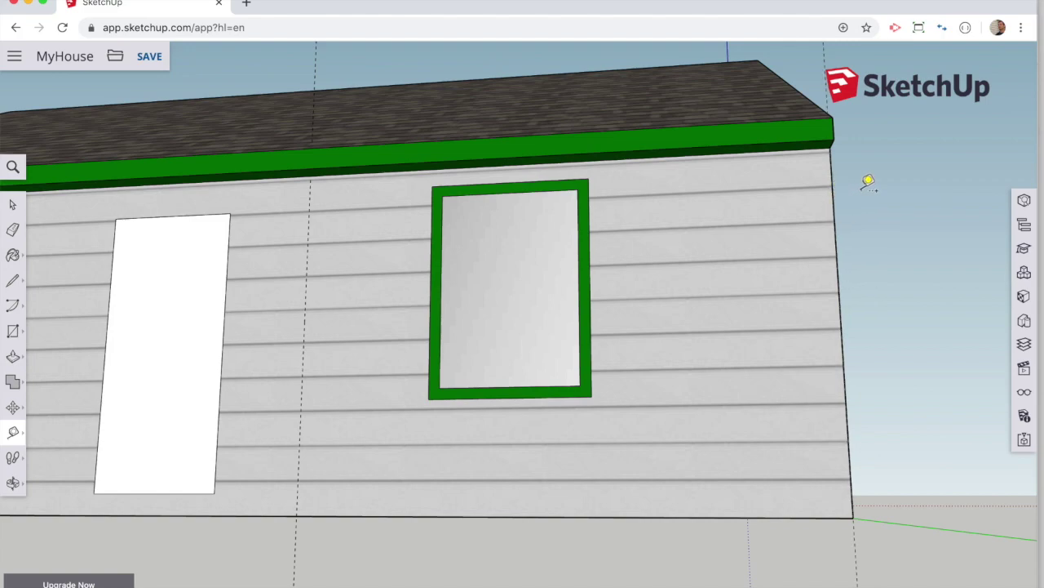
key(o)
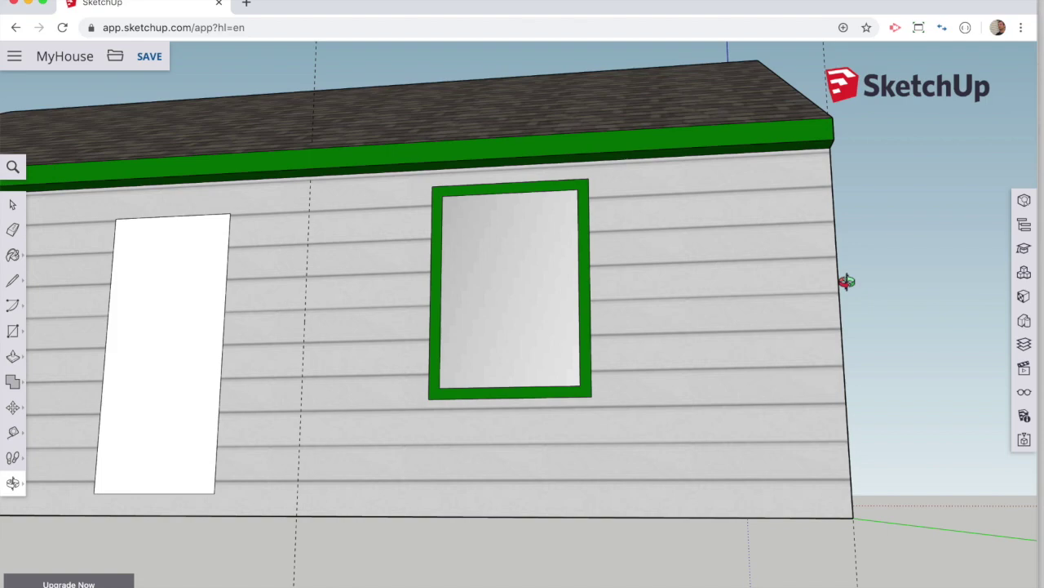
drag(847, 281, 630, 365)
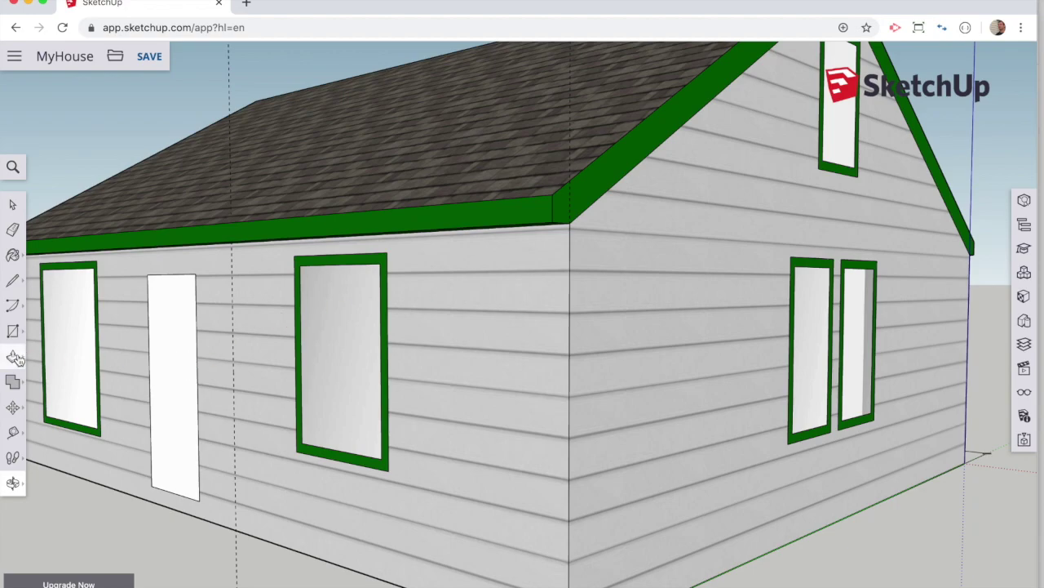
Draw a vertical edge across the fascia end and push/pull that wall section slightly outward.
click(13, 280)
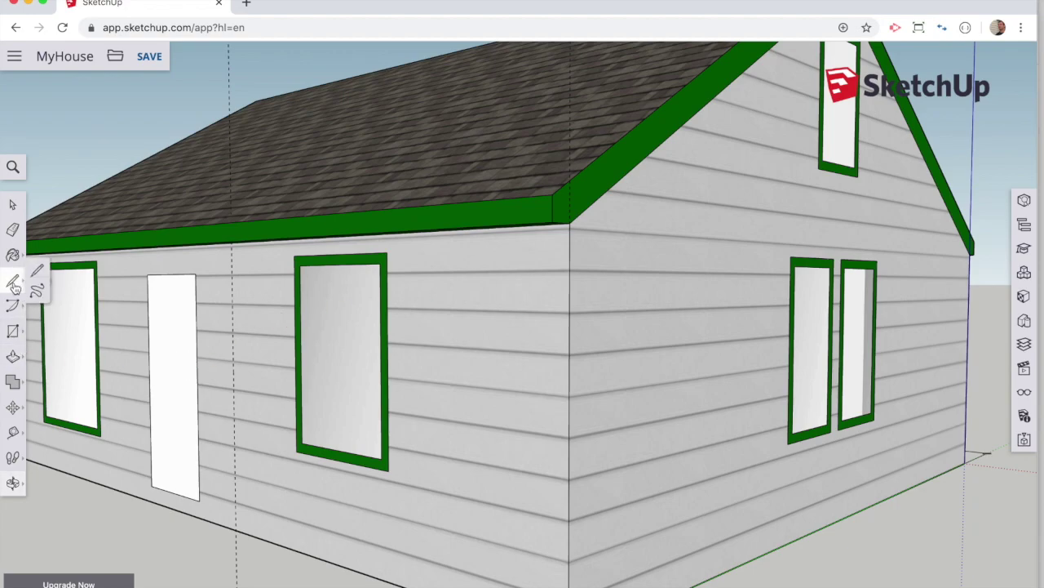
click(570, 222)
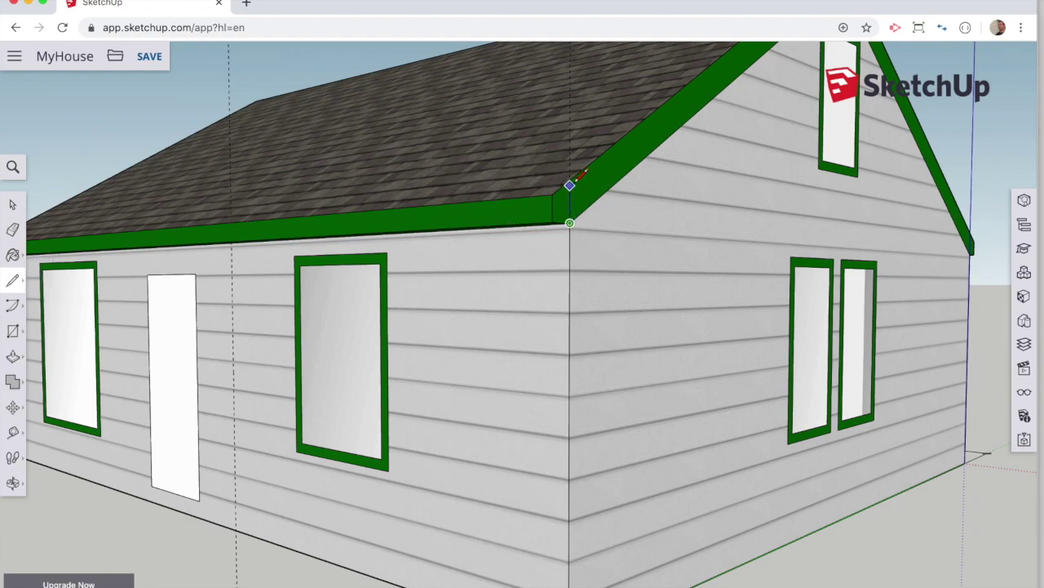
click(570, 180)
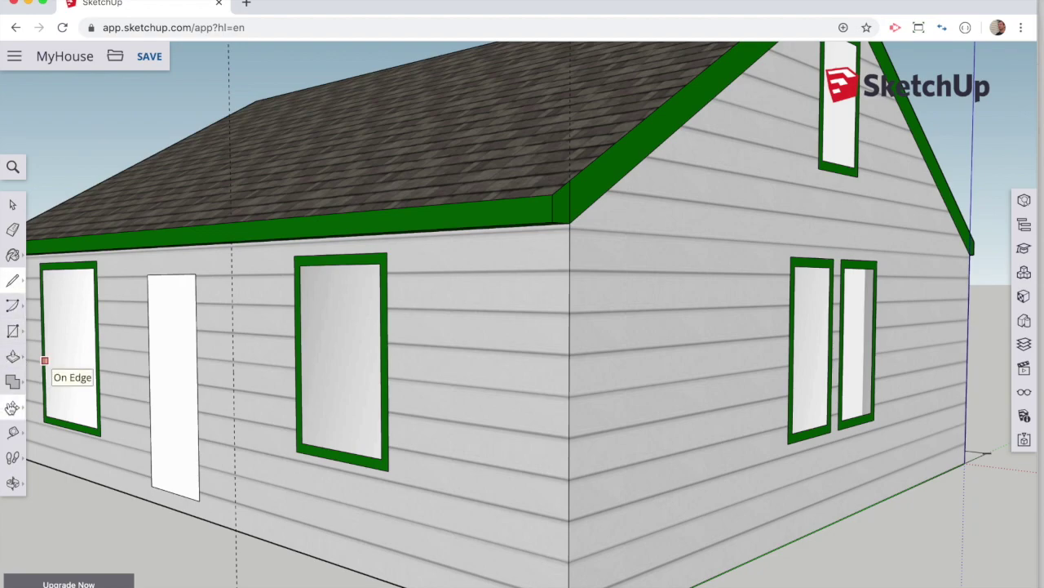
click(13, 356)
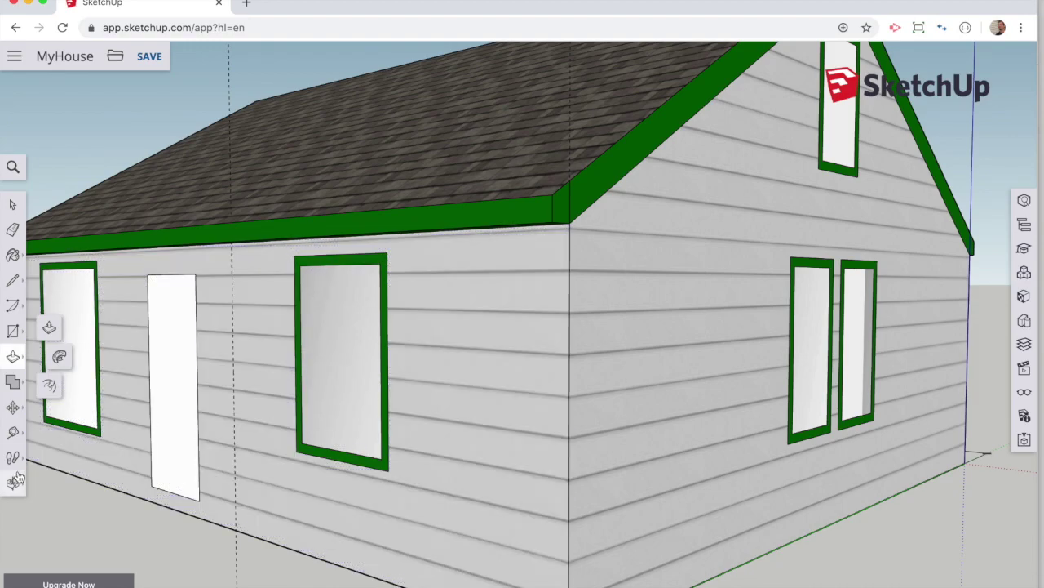
middle_drag(98, 431, 125, 401)
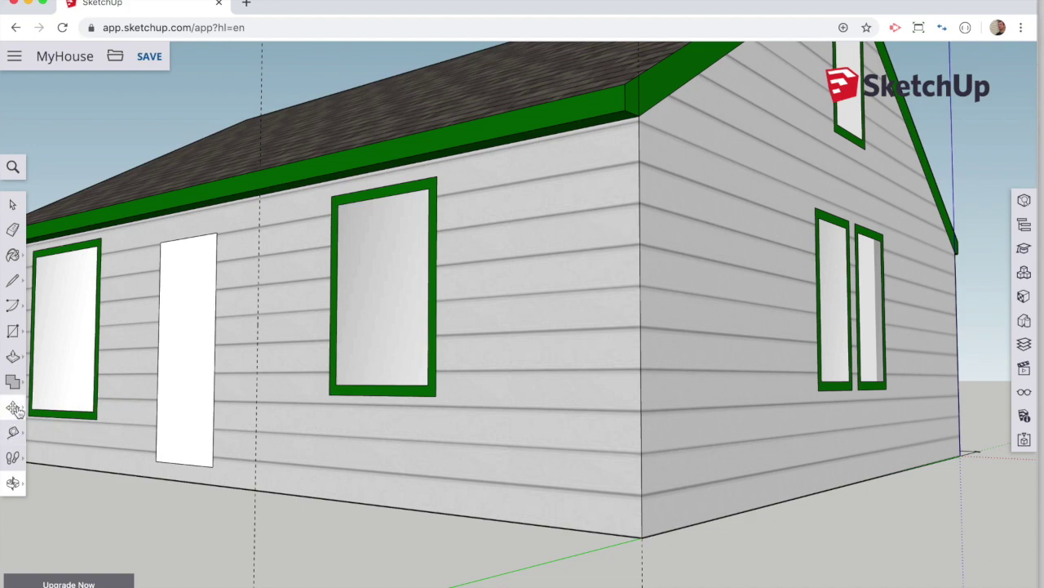
click(13, 357)
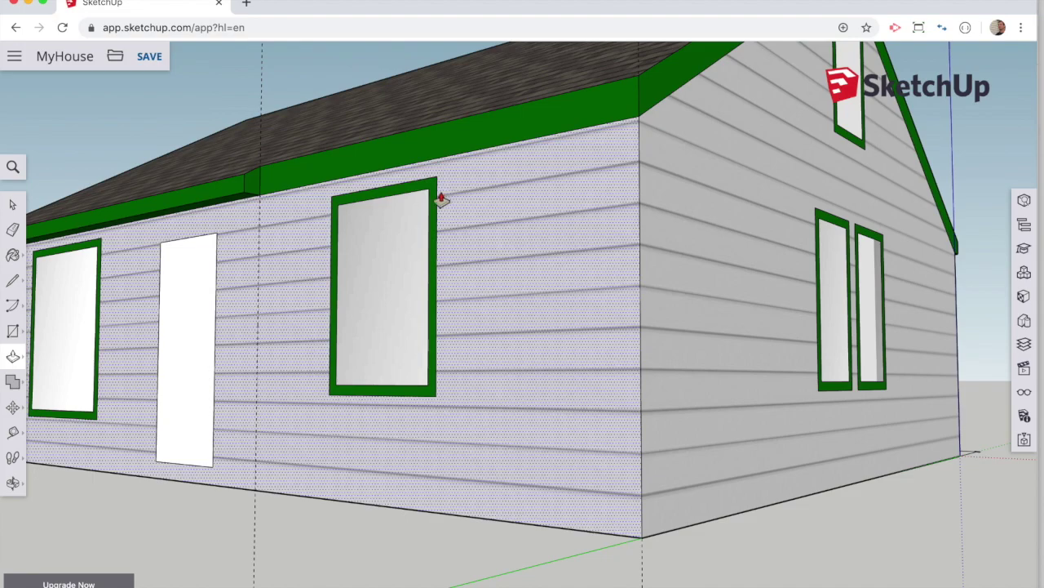
middle_drag(81, 319, 786, 401)
scroll(788, 399, down, 5)
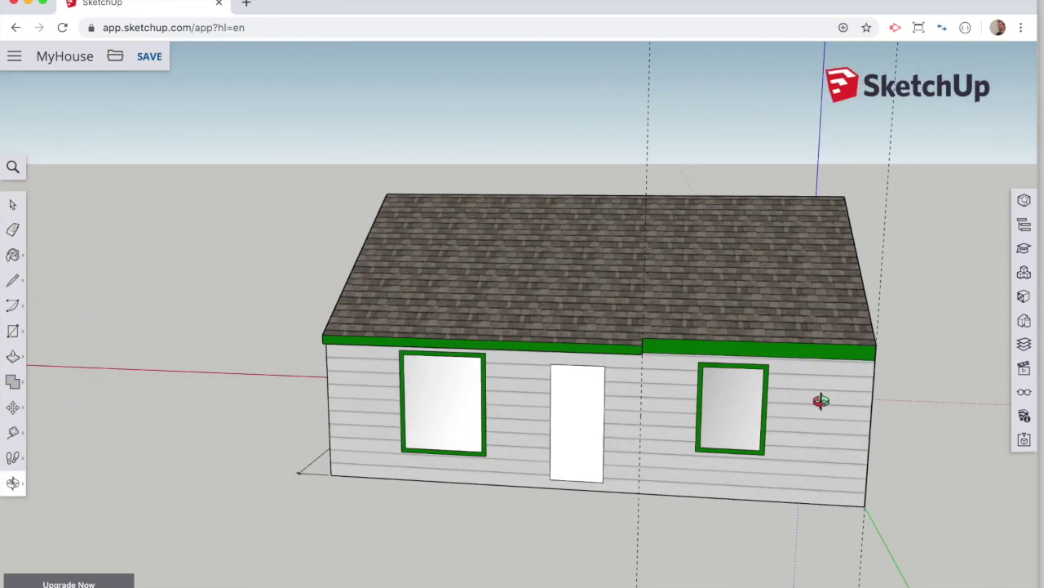
Place a vertical guide on the front wall and a horizontal guide above the roof.
scroll(662, 397, up, 6)
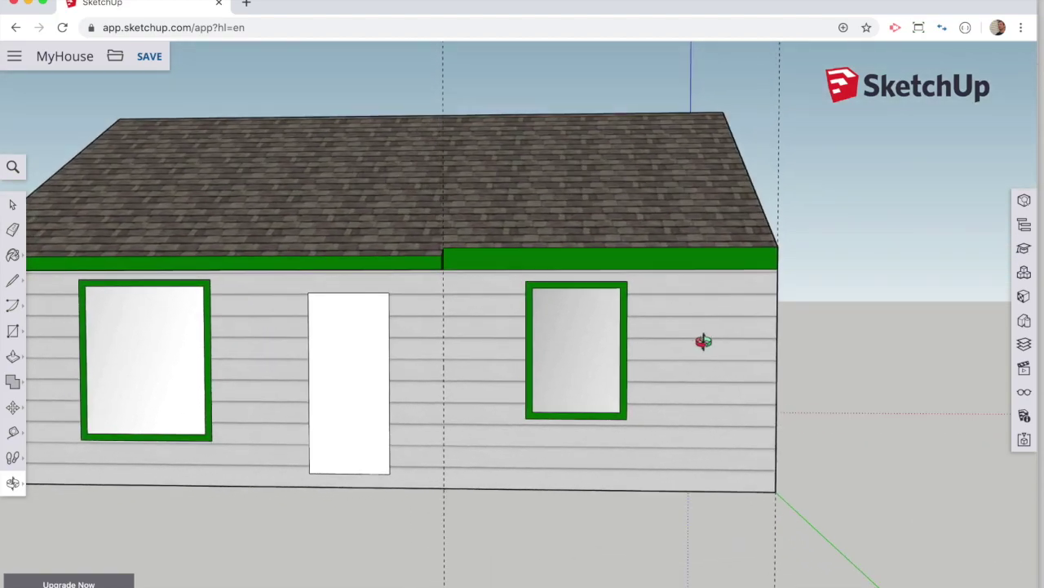
middle_drag(703, 342, 703, 339)
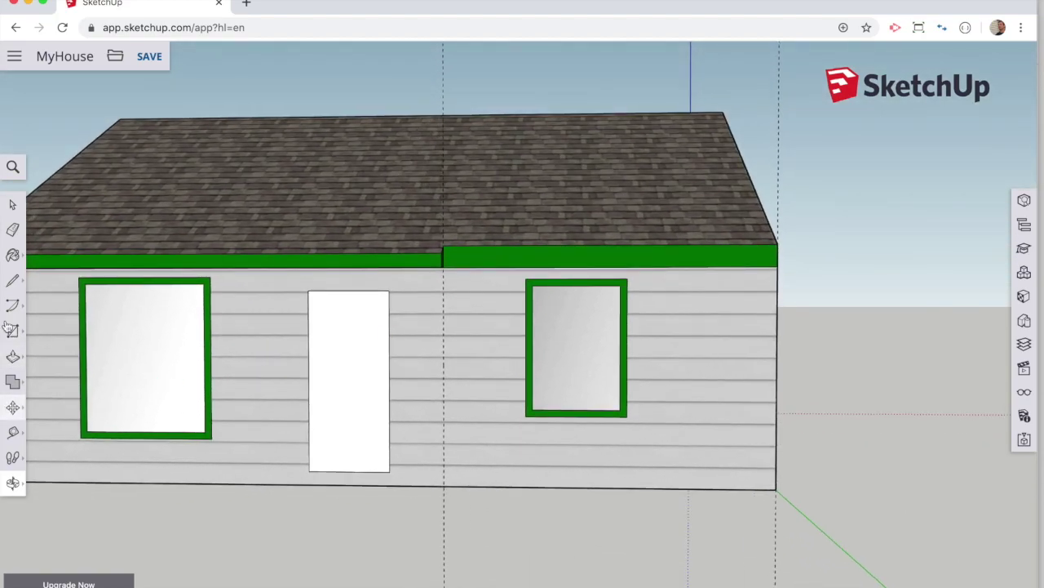
click(13, 431)
click(777, 395)
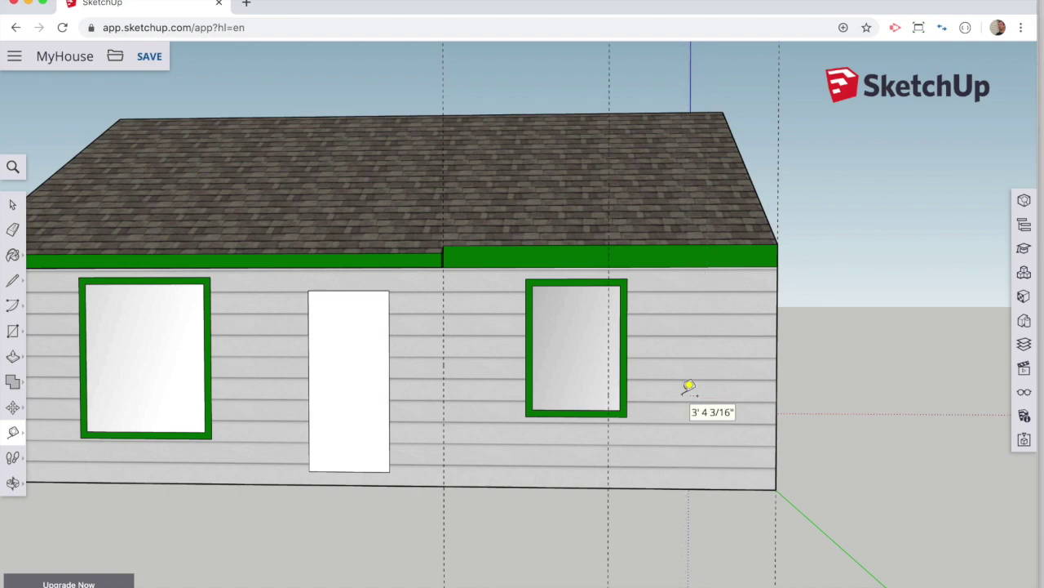
click(689, 385)
click(661, 266)
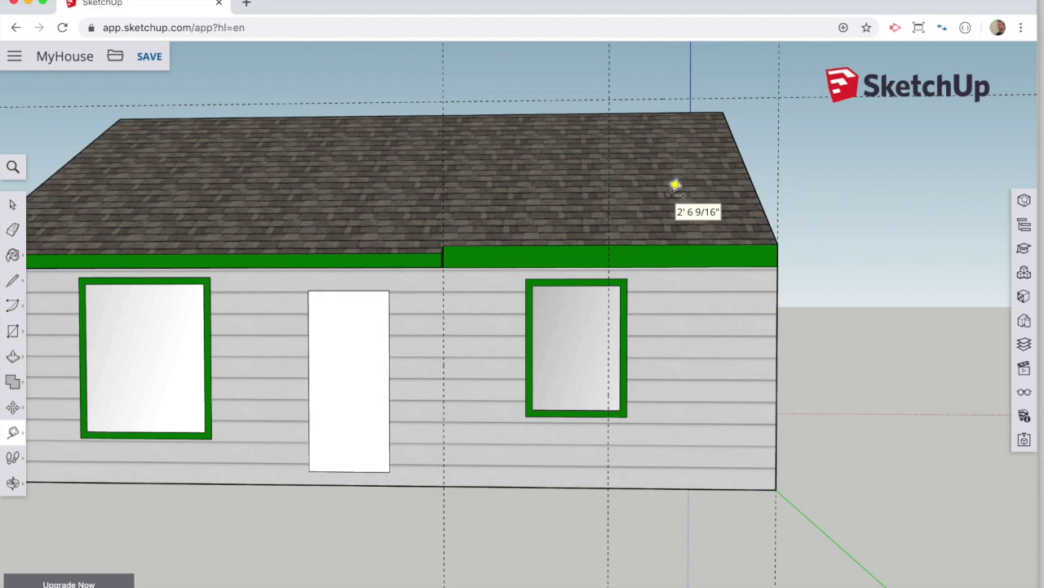
click(674, 186)
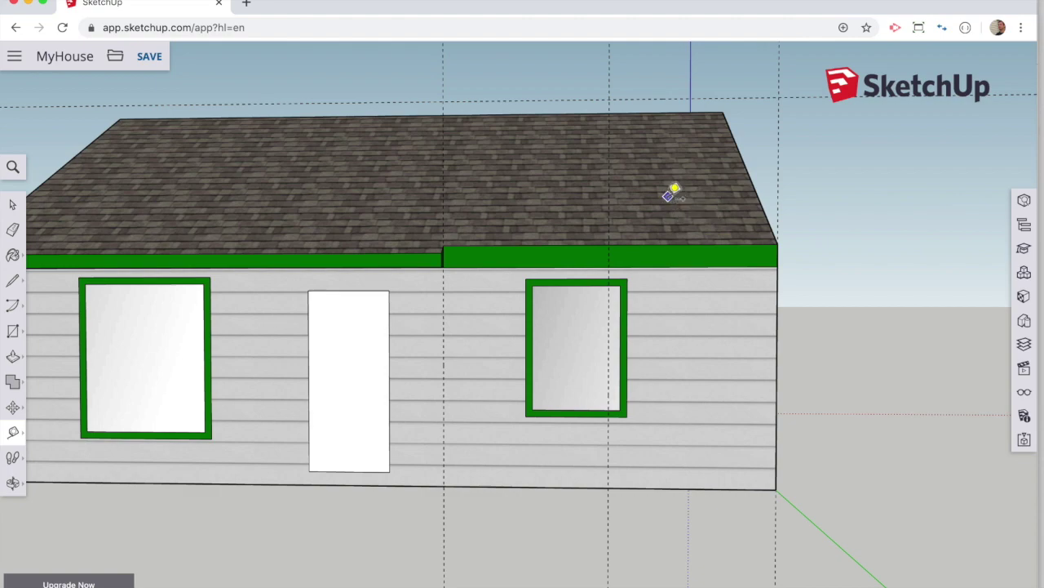
Draw the triangle from the fascia up to a peak on the roof slope and down to the right fascia corner.
click(14, 408)
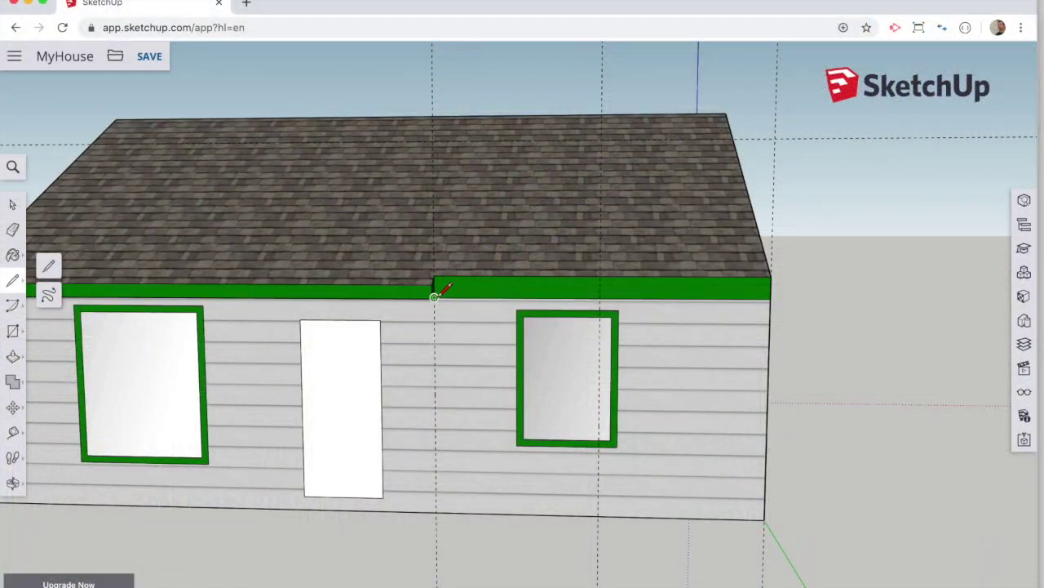
click(601, 139)
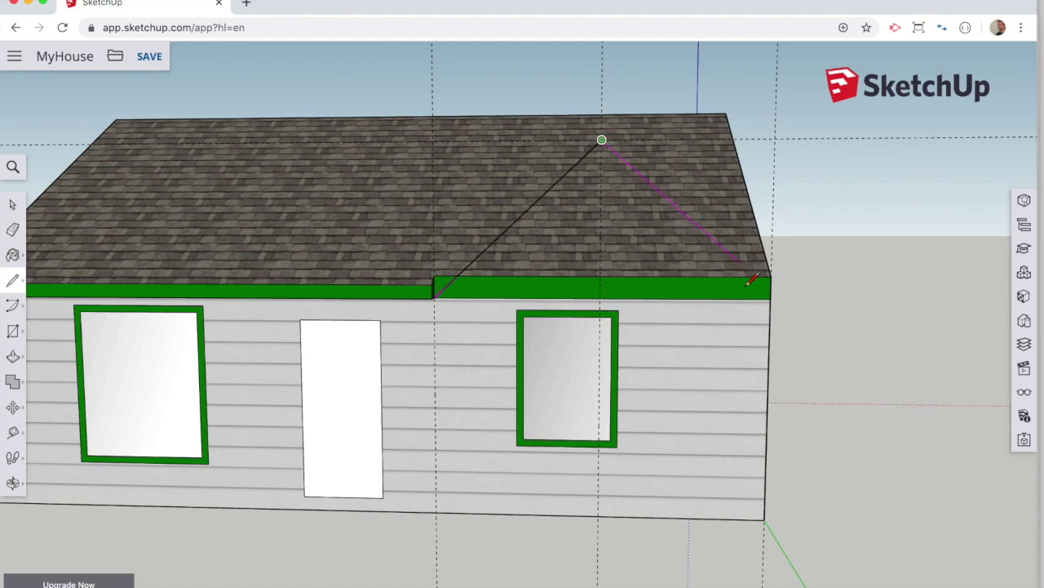
click(771, 294)
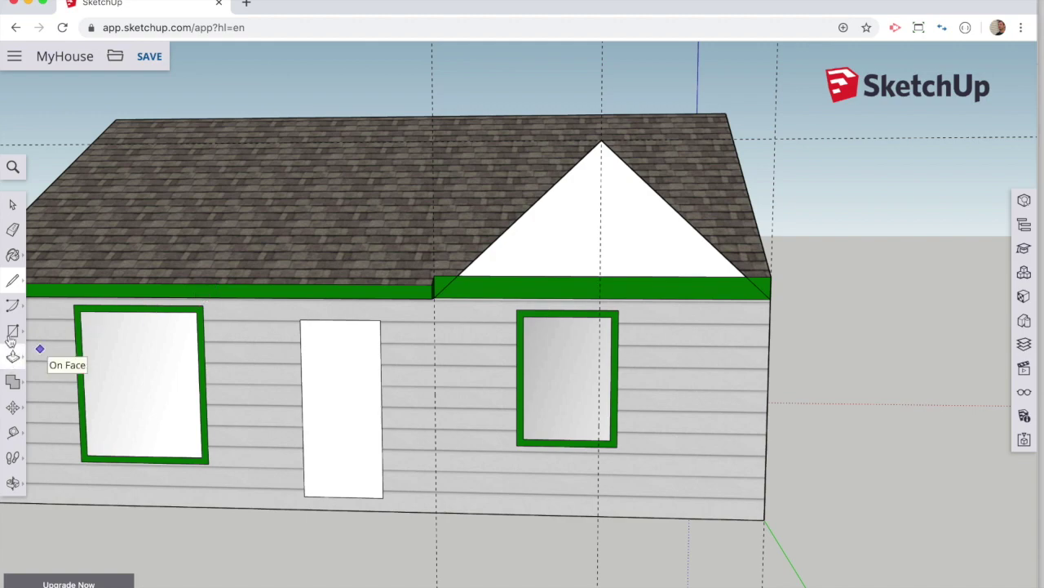
click(13, 431)
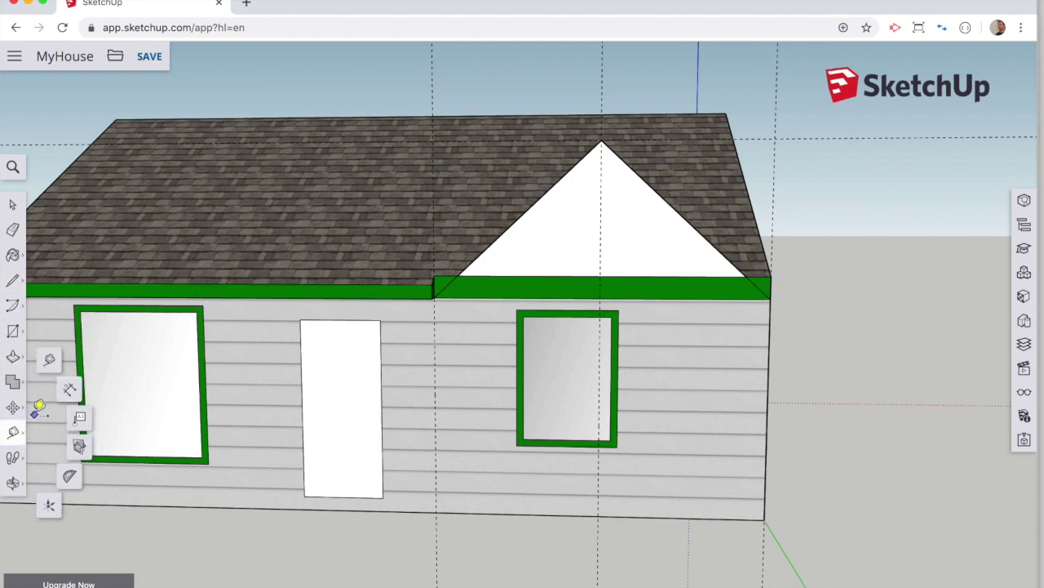
From a corner view, push/pull the triangular face to form the front dormer gable.
click(13, 482)
drag(729, 352, 256, 510)
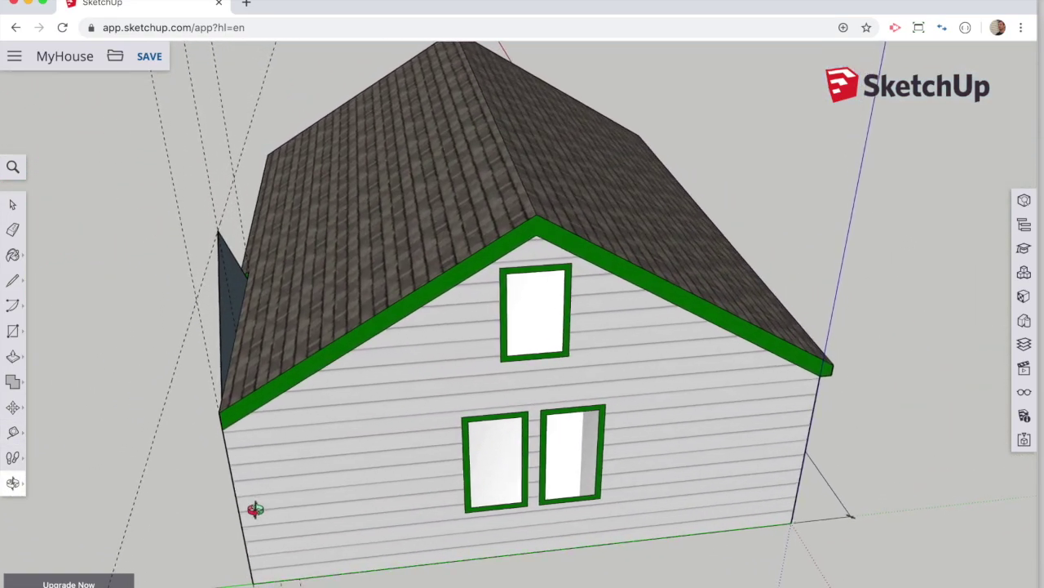
click(13, 356)
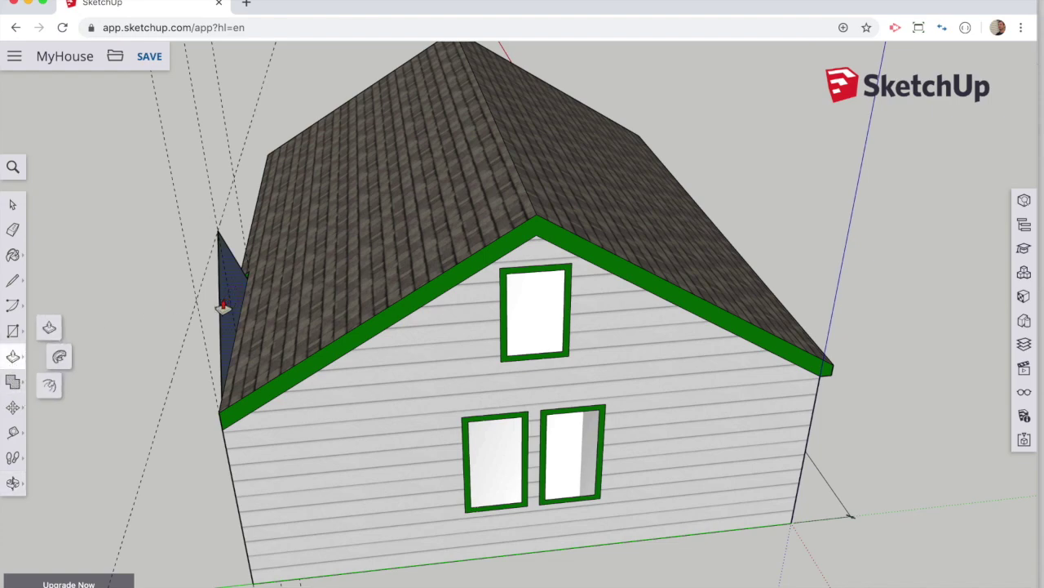
drag(223, 307, 481, 278)
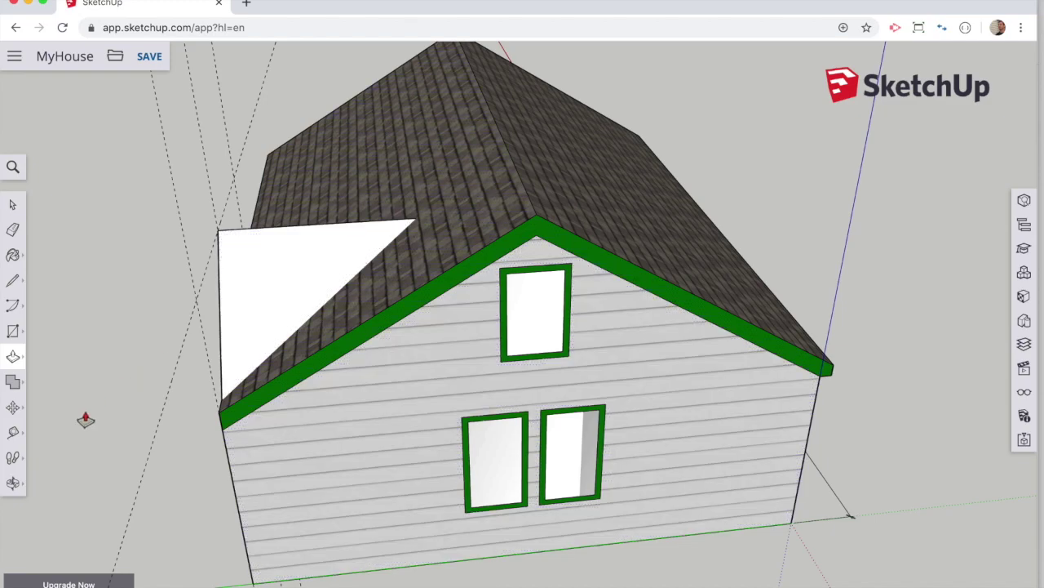
click(13, 483)
drag(49, 457, 669, 291)
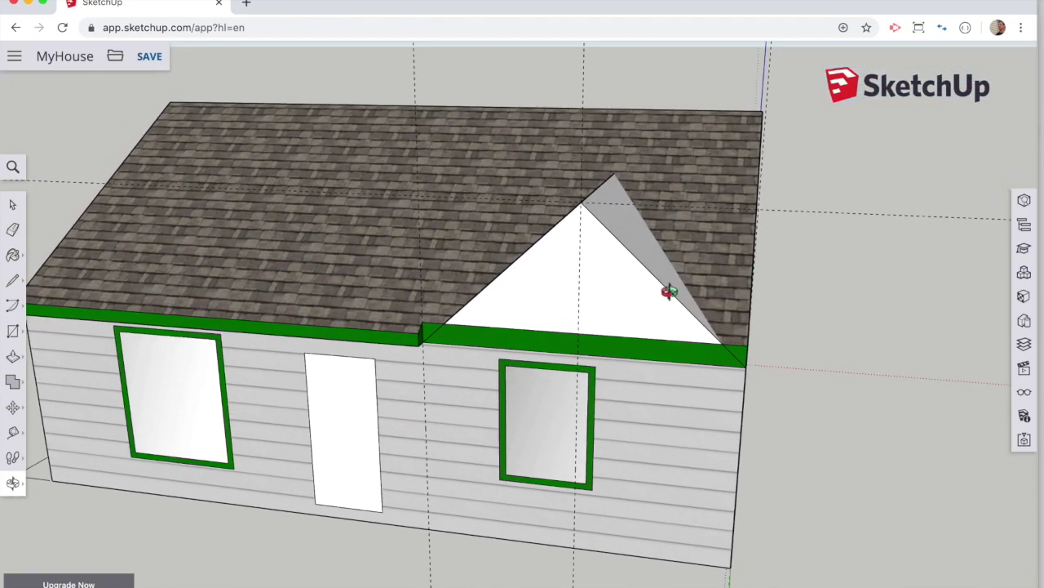
scroll(669, 292, up, 5)
Add Tape Measure guides inset from both sloped edges of the dormer gable.
click(13, 432)
click(376, 210)
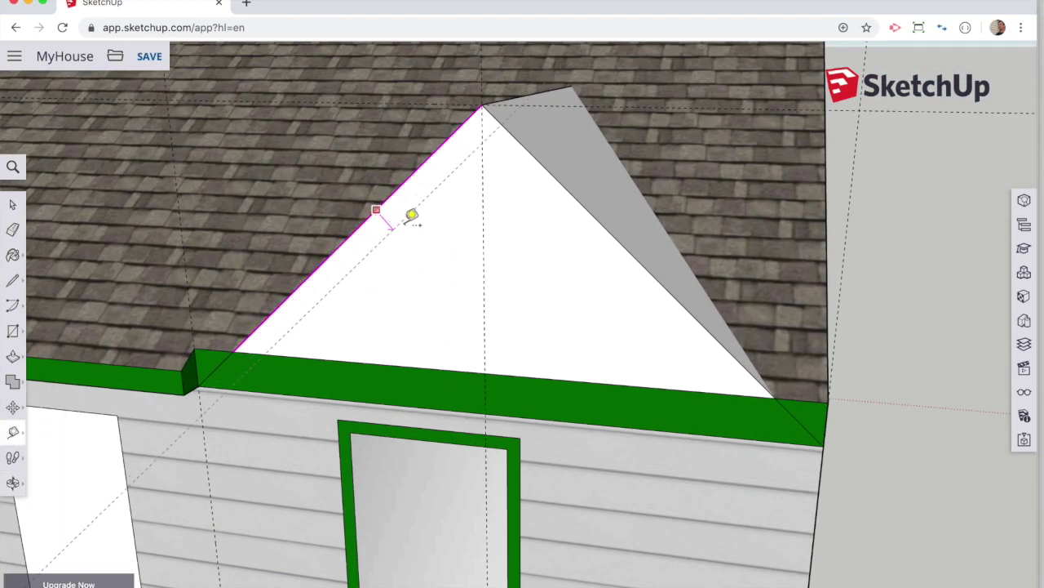
click(412, 214)
click(569, 191)
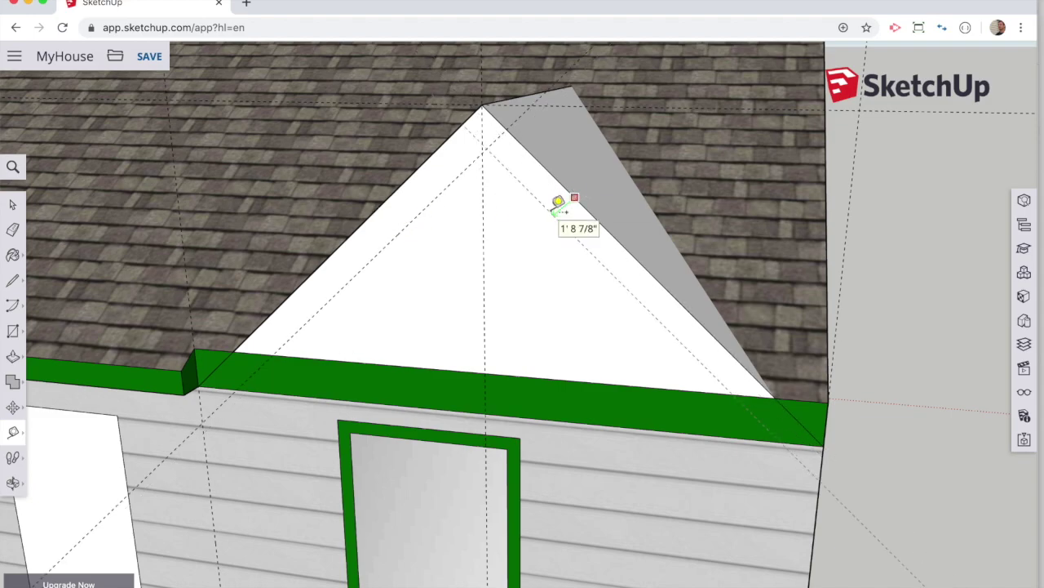
middle_drag(338, 310, 235, 373)
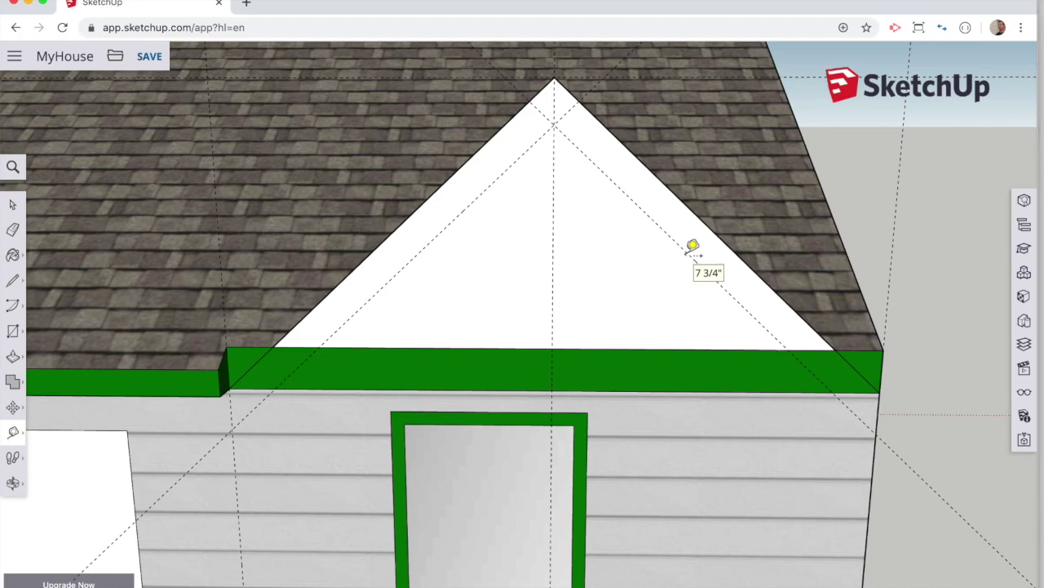
Draw the inset line from the inner apex down the right guide to the gable's bottom edge.
click(13, 280)
click(318, 348)
click(553, 123)
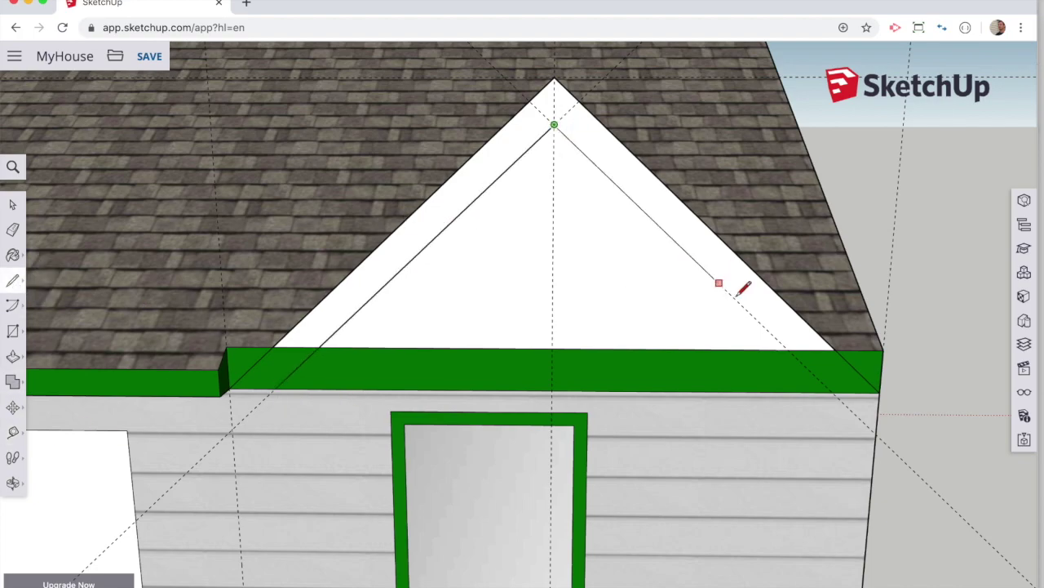
click(788, 349)
click(12, 204)
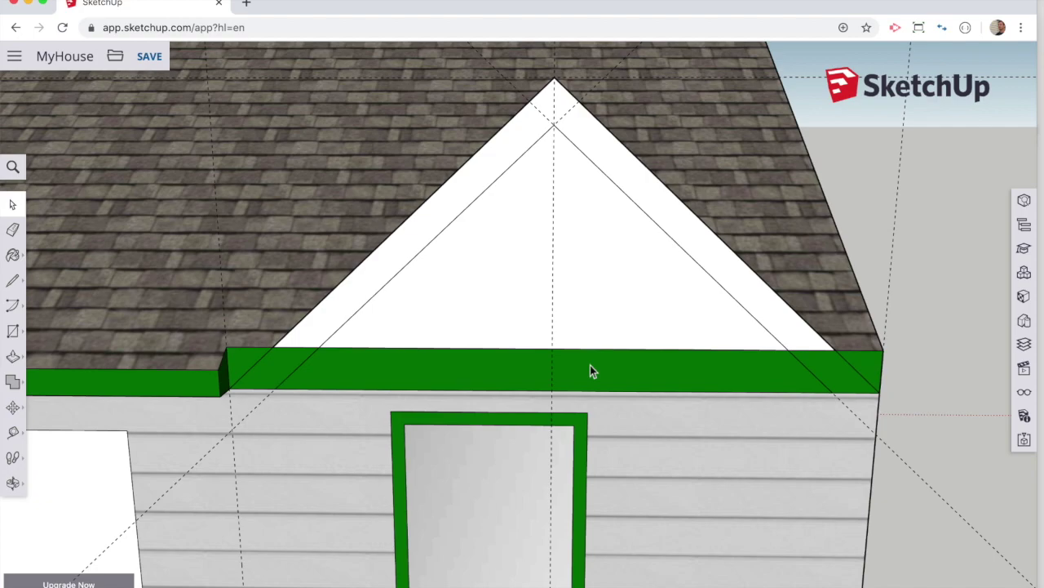
Draw lines from the fascia's lower corners up to the inner apex, then save the model.
click(12, 280)
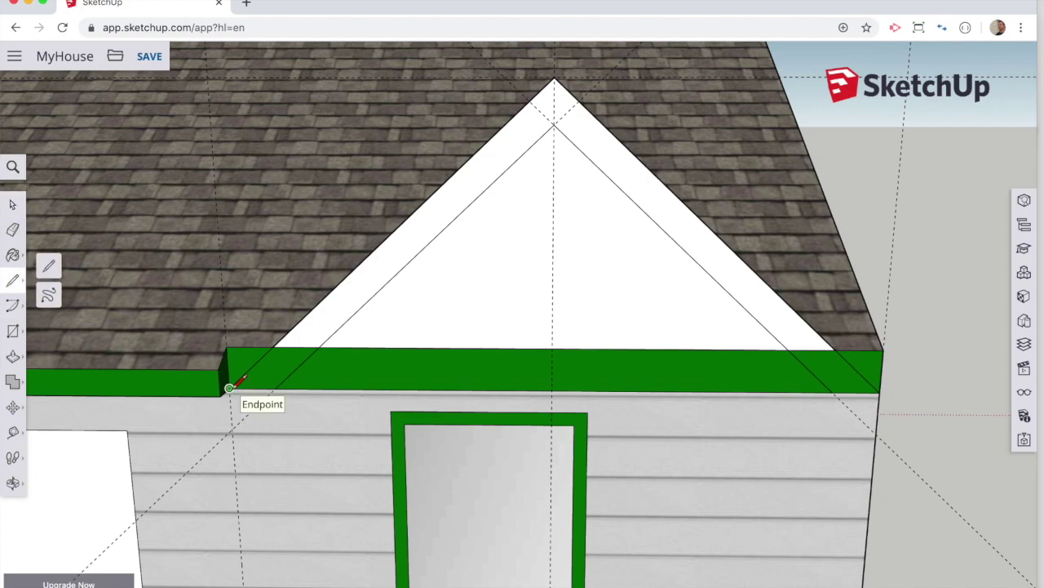
click(229, 388)
click(554, 125)
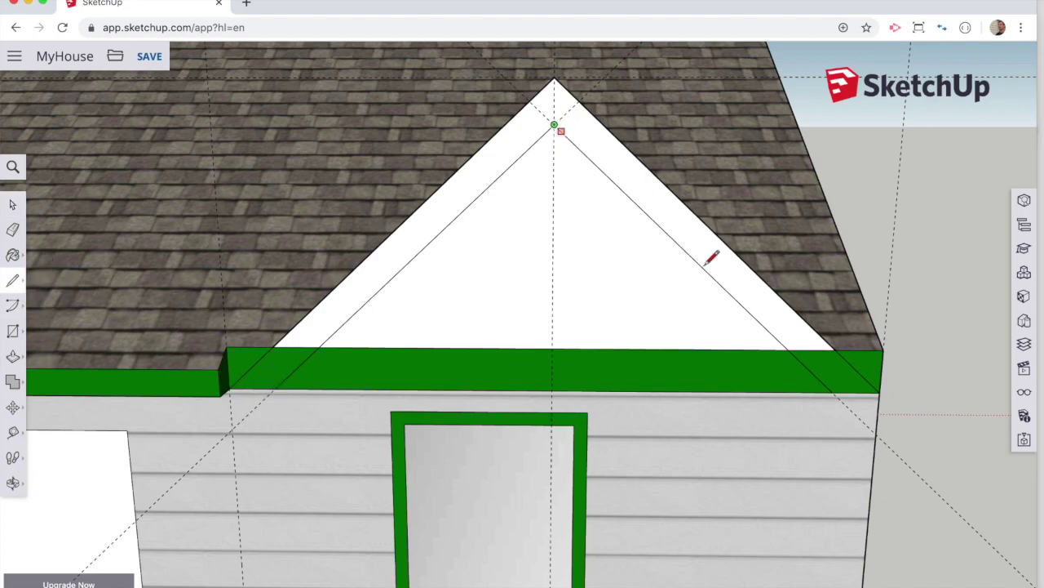
click(832, 392)
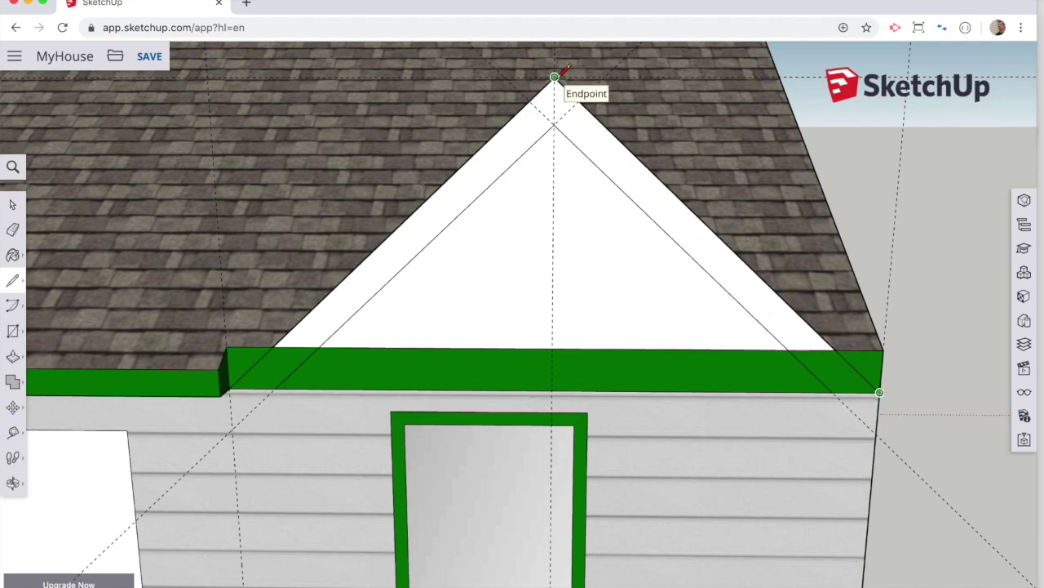
key(space)
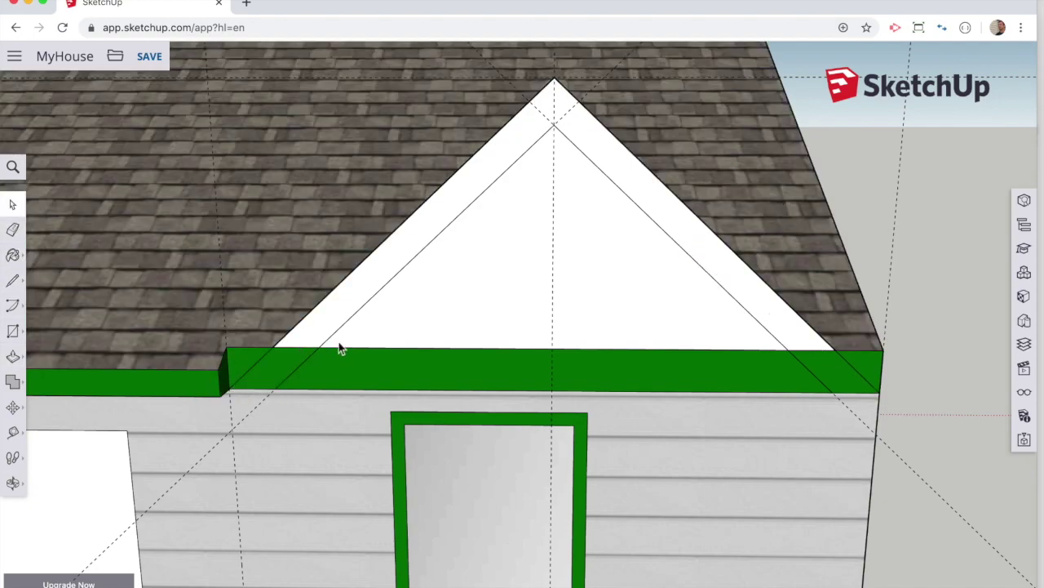
key(super+s)
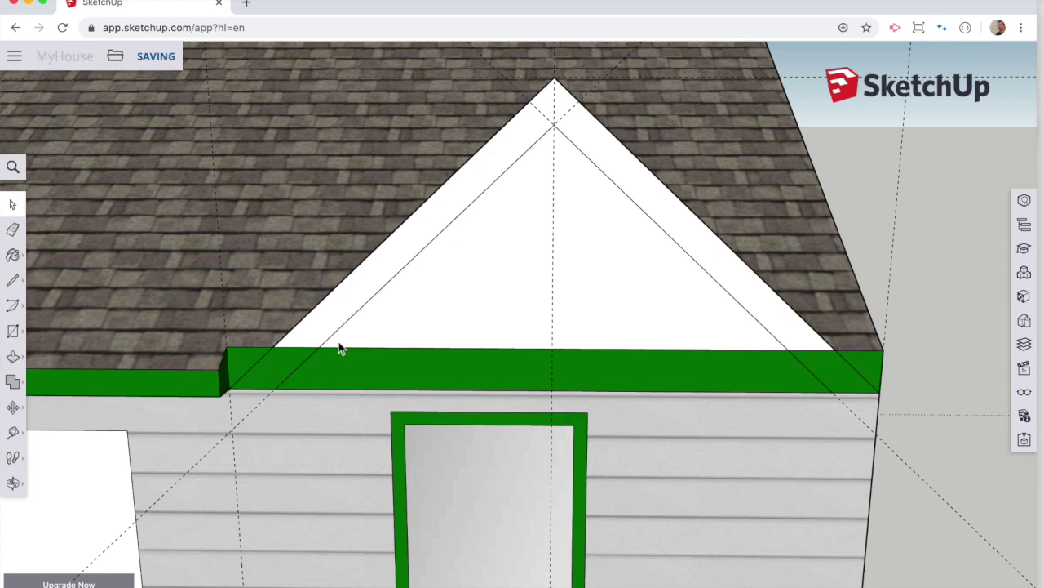
Delete the fascia face inside the dormer.
click(351, 370)
key(Delete)
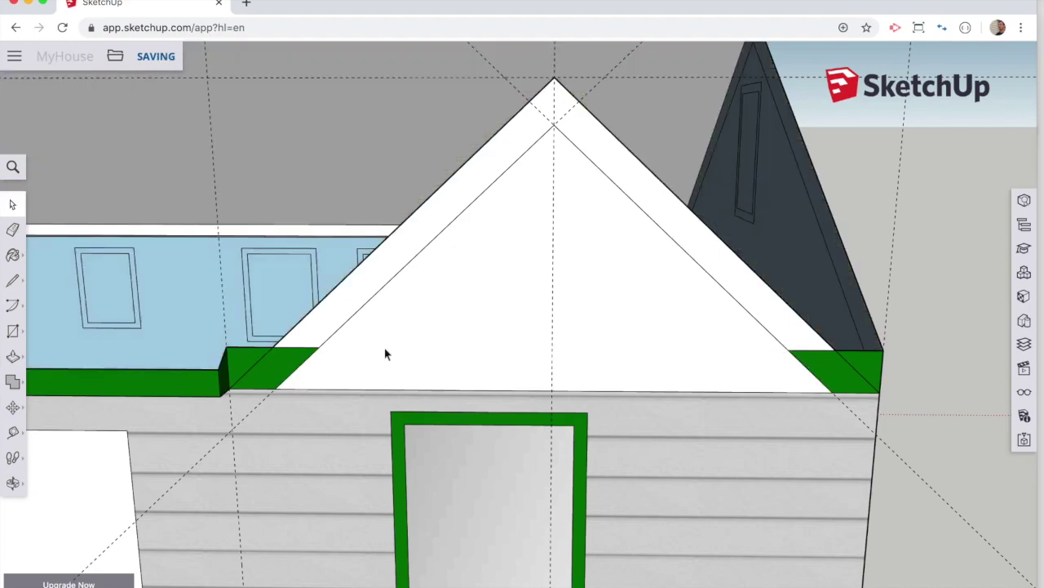
scroll(481, 352, down, 3)
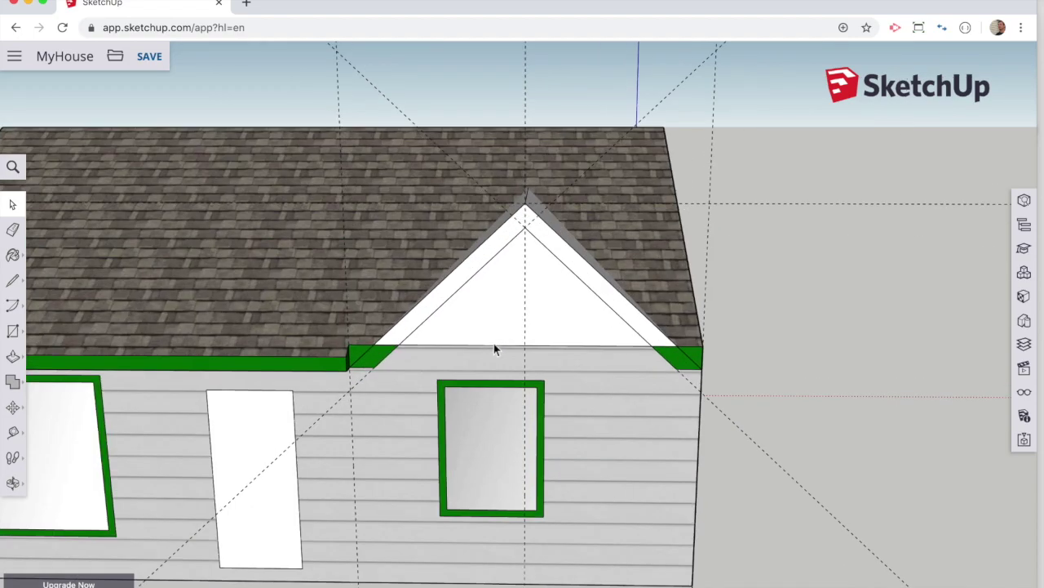
Paint the dormer trim Color G08 green, the gable with siding, and the roof with asphalt shingles.
key(b)
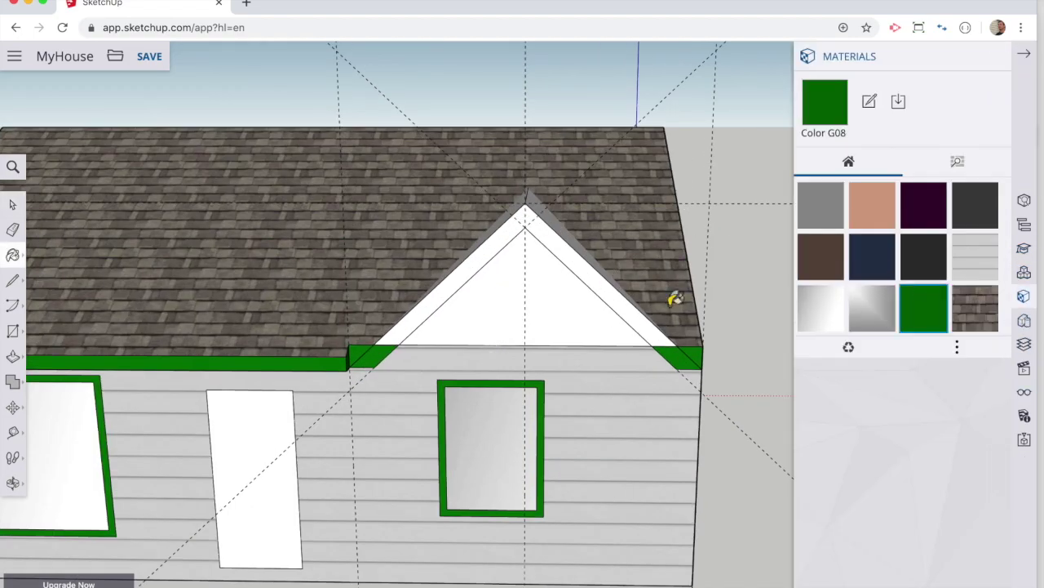
click(510, 249)
click(975, 258)
click(555, 324)
middle_drag(555, 324, 435, 329)
alt+click(199, 368)
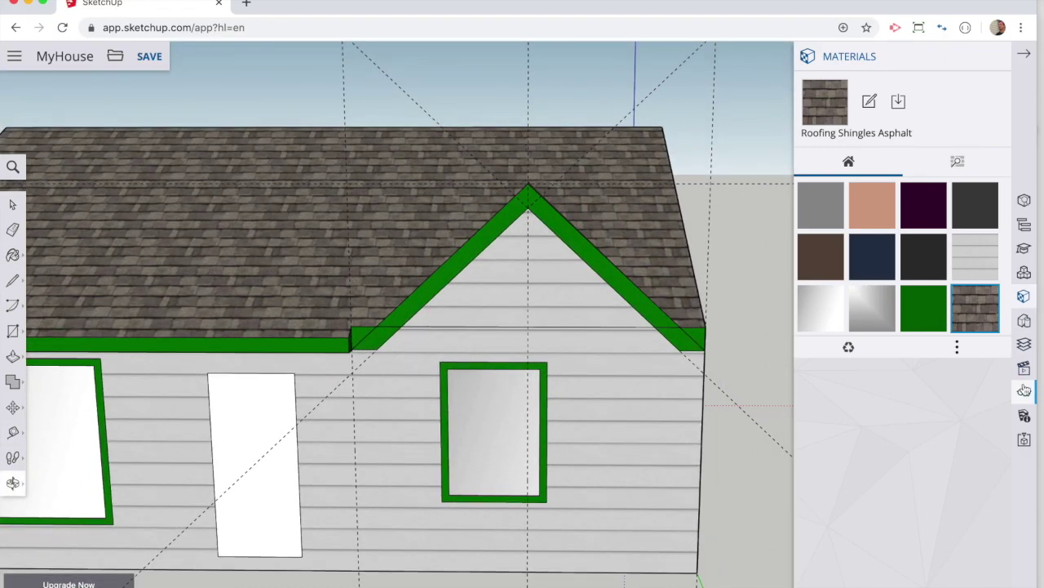
click(1024, 392)
scroll(631, 365, down, 3)
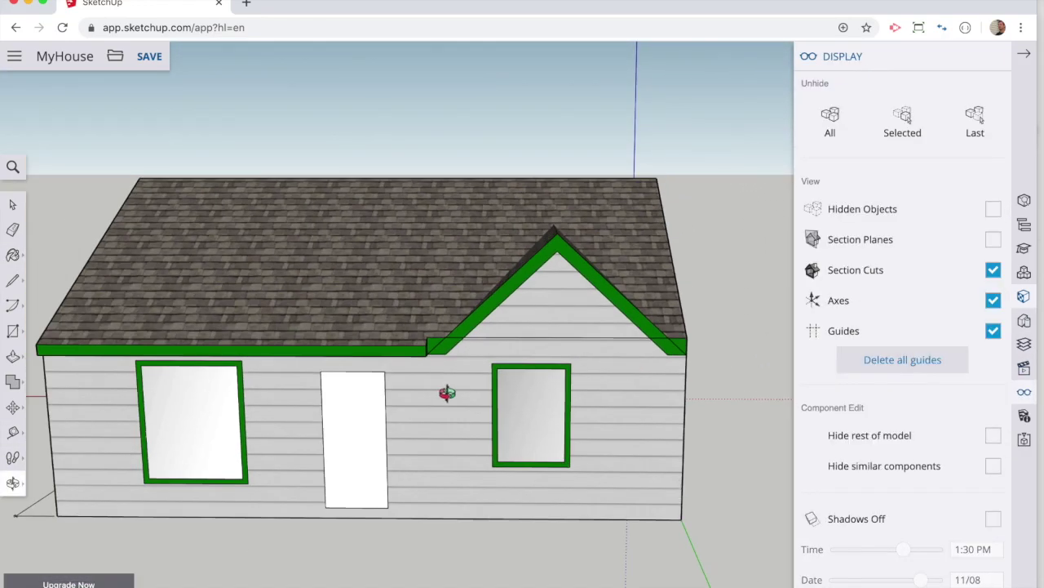